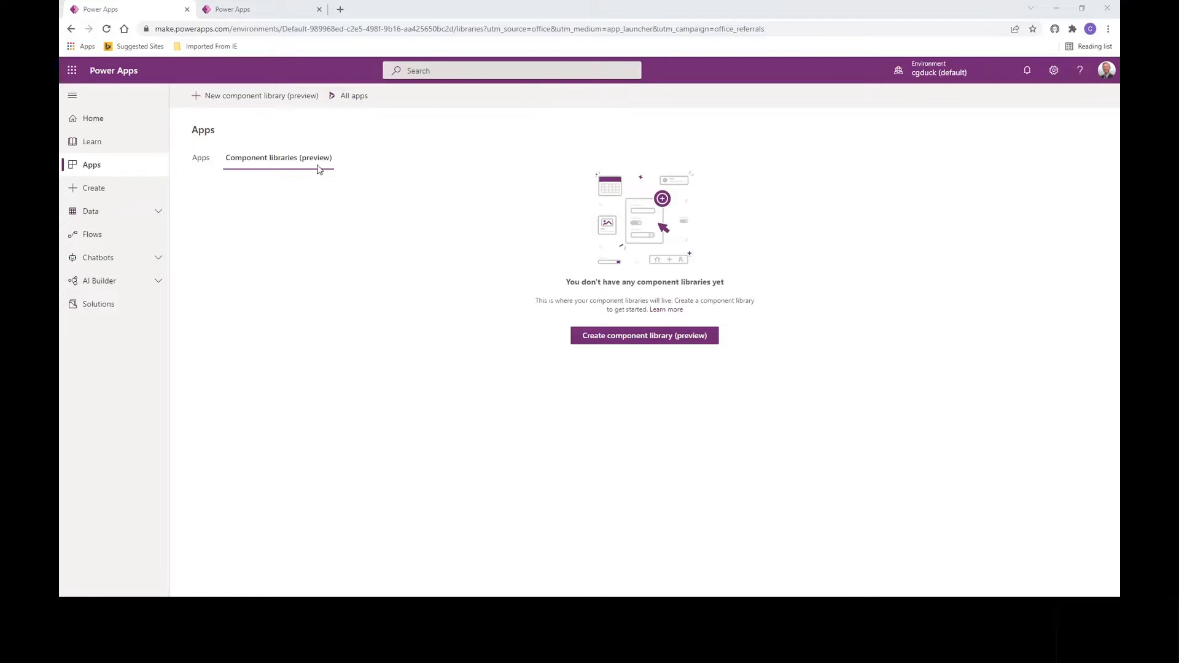
Step: Create a new component library named 'Banner Component', correcting the misspelled name before creating it
{"action": "left_click", "coordinate": [229, 97]}
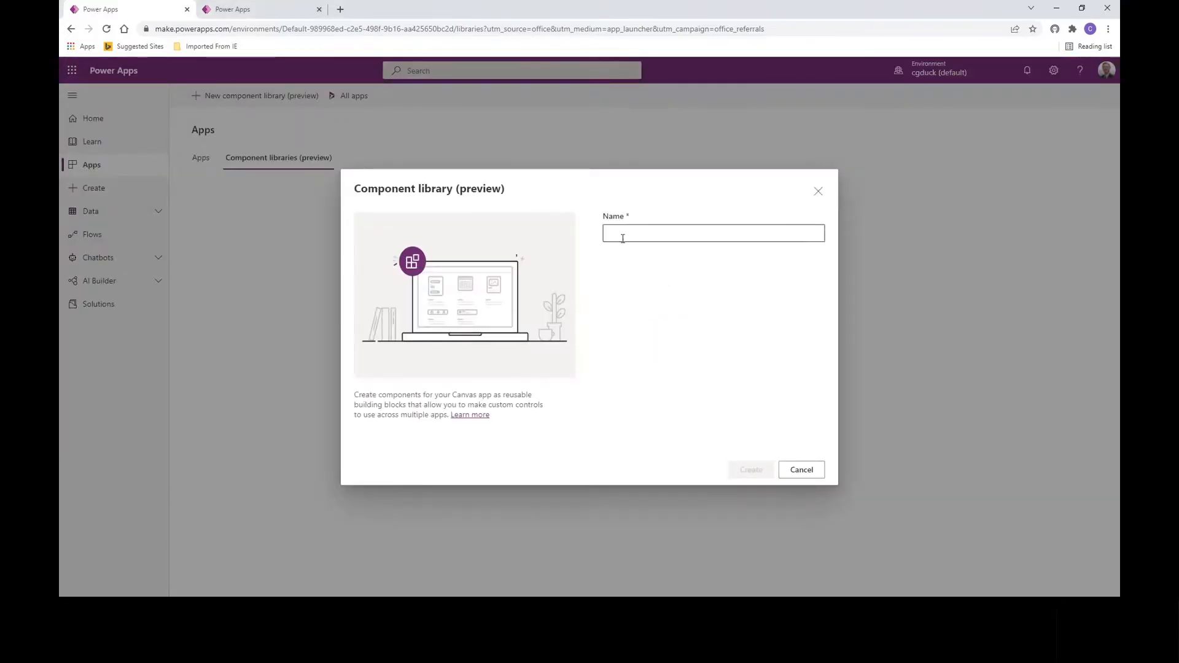
{"action": "left_click", "coordinate": [623, 238]}
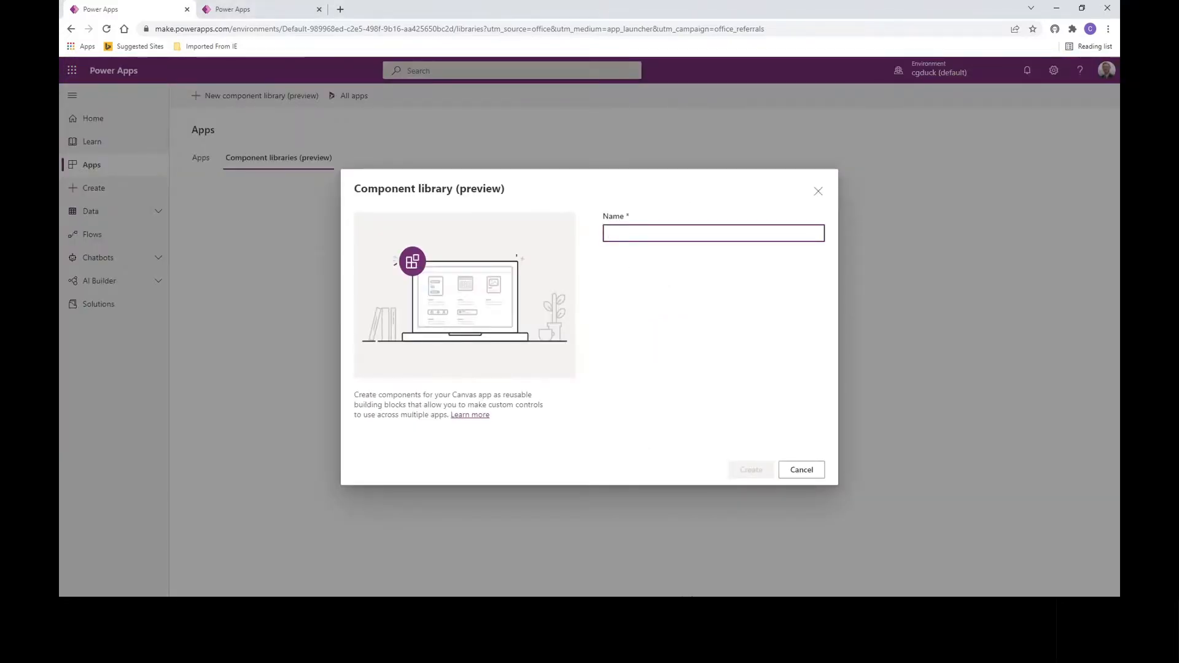
{"action": "type", "text": "Banner Compe"}
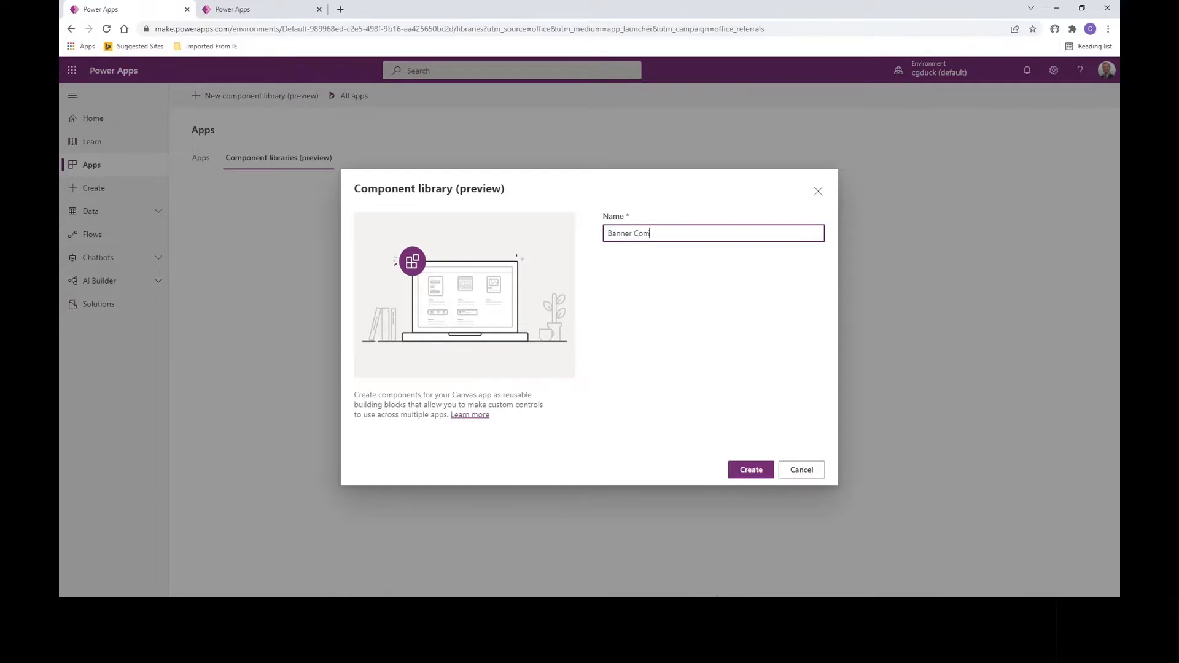
{"action": "type", "text": "nten"}
{"action": "key", "text": "BackSpace"}
{"action": "key", "text": "BackSpace"}
{"action": "key", "text": "BackSpace"}
{"action": "key", "text": "BackSpace"}
{"action": "type", "text": "nent"}
{"action": "left_click", "coordinate": [745, 470]}
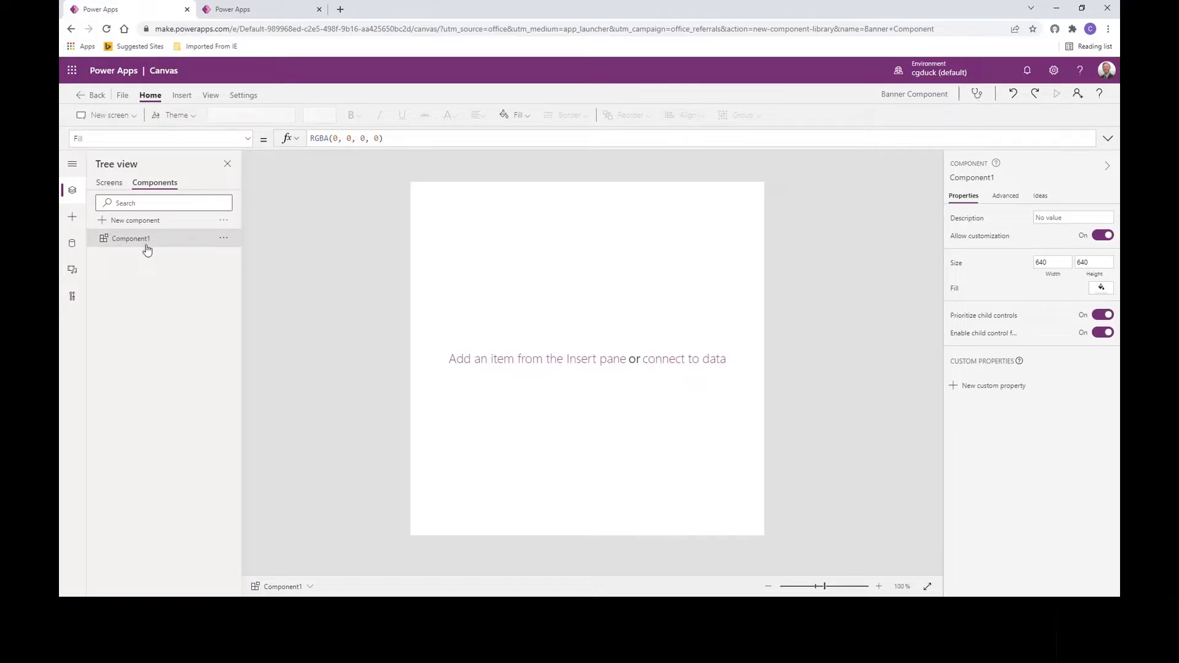
Step: Rename Component1 to CompBanner
{"action": "left_click", "coordinate": [223, 239]}
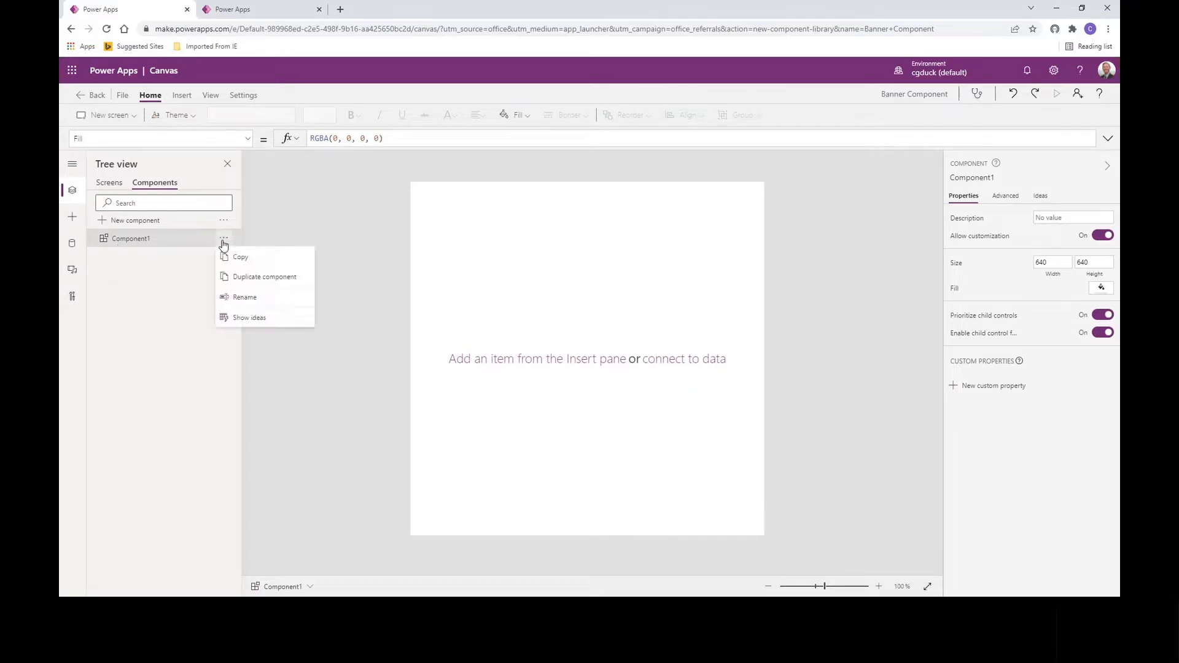
{"action": "left_click", "coordinate": [243, 298]}
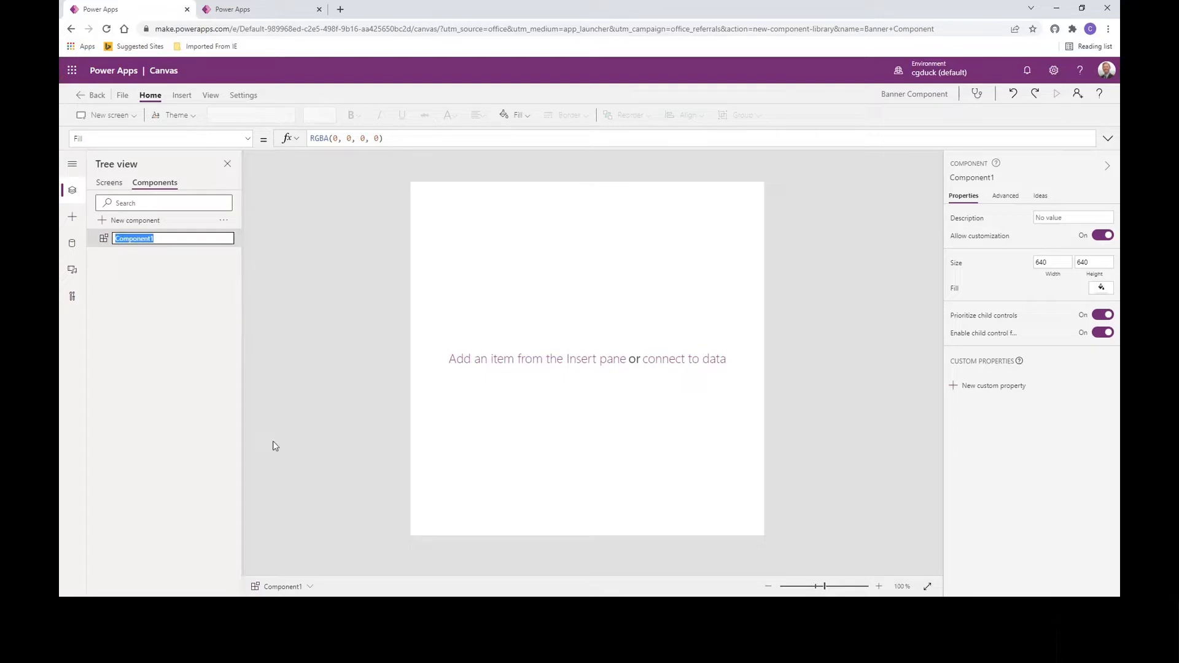
{"action": "type", "text": "CompBanner"}
{"action": "left_click", "coordinate": [350, 323]}
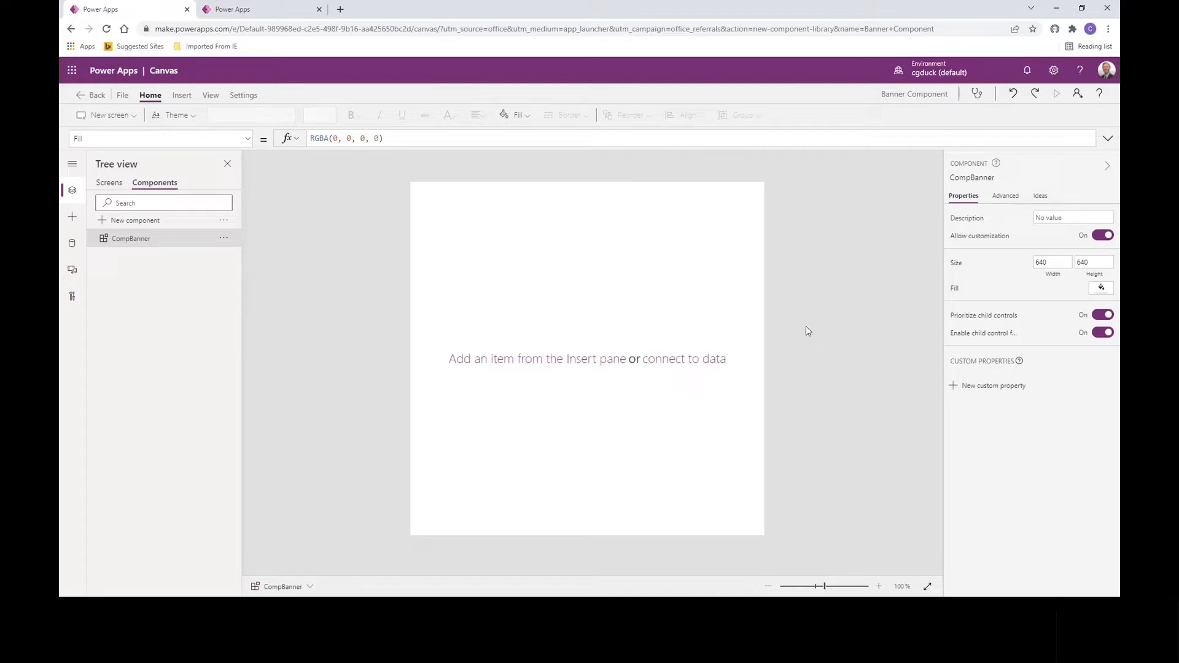
Step: Resize CompBanner to width 1366 and height 768, then zoom out to fit it
{"action": "left_click", "coordinate": [1060, 263]}
{"action": "type", "text": "1366"}
{"action": "key", "text": "Tab"}
{"action": "type", "text": "768"}
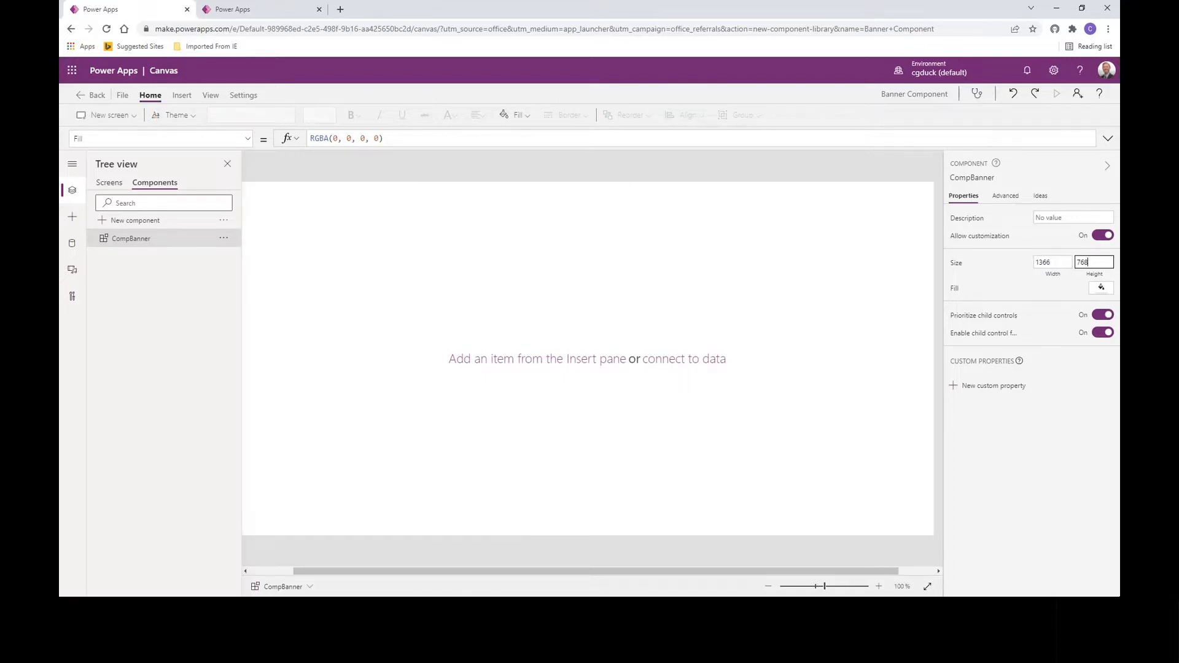
{"action": "left_click", "coordinate": [1008, 278]}
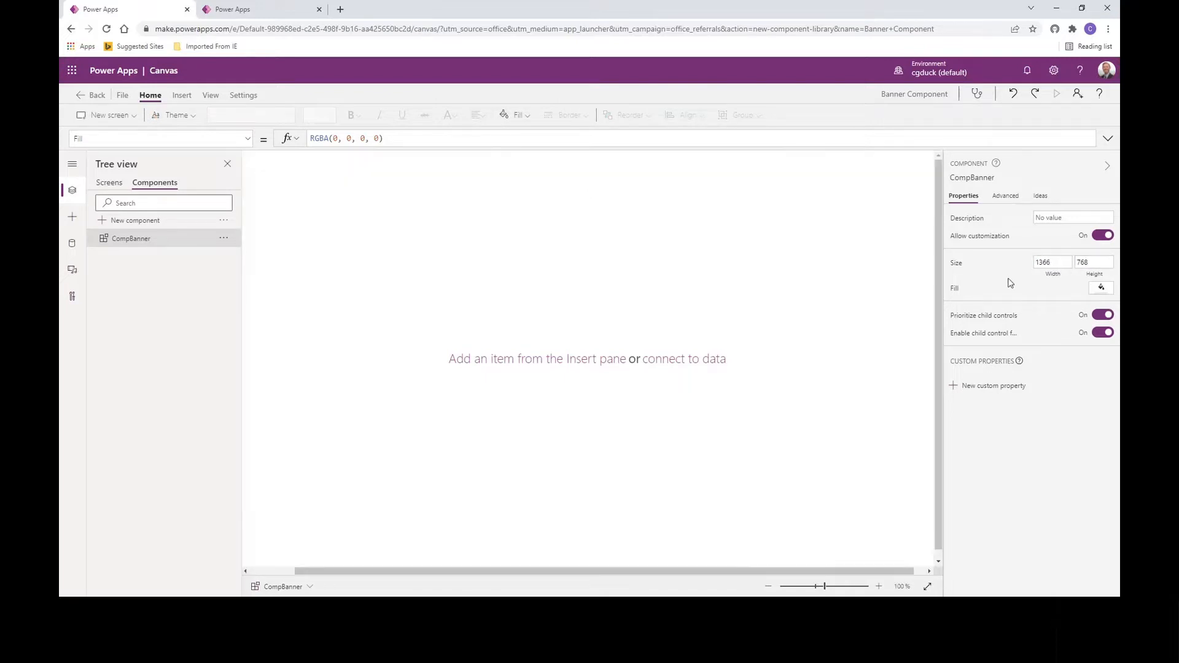
{"action": "left_click_drag", "start_coordinate": [824, 587], "coordinate": [819, 588]}
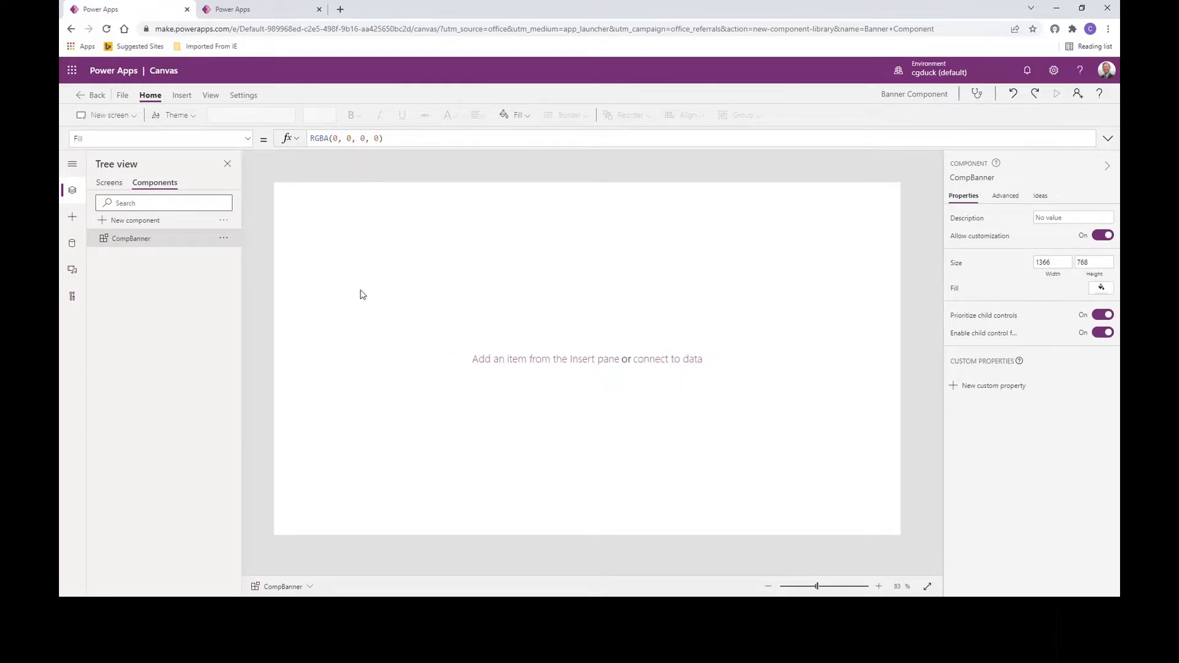
Step: Insert a label at the component's top-left corner, stretched to 1366 wide and 100 high
{"action": "left_click", "coordinate": [188, 100]}
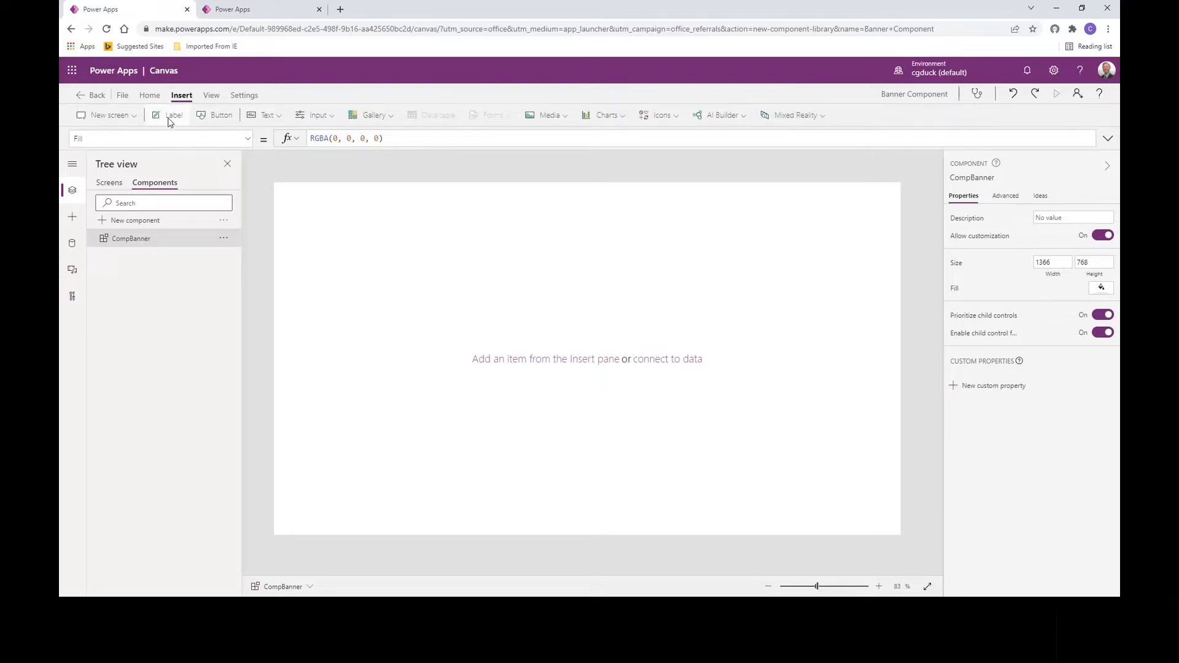
{"action": "left_click", "coordinate": [171, 117]}
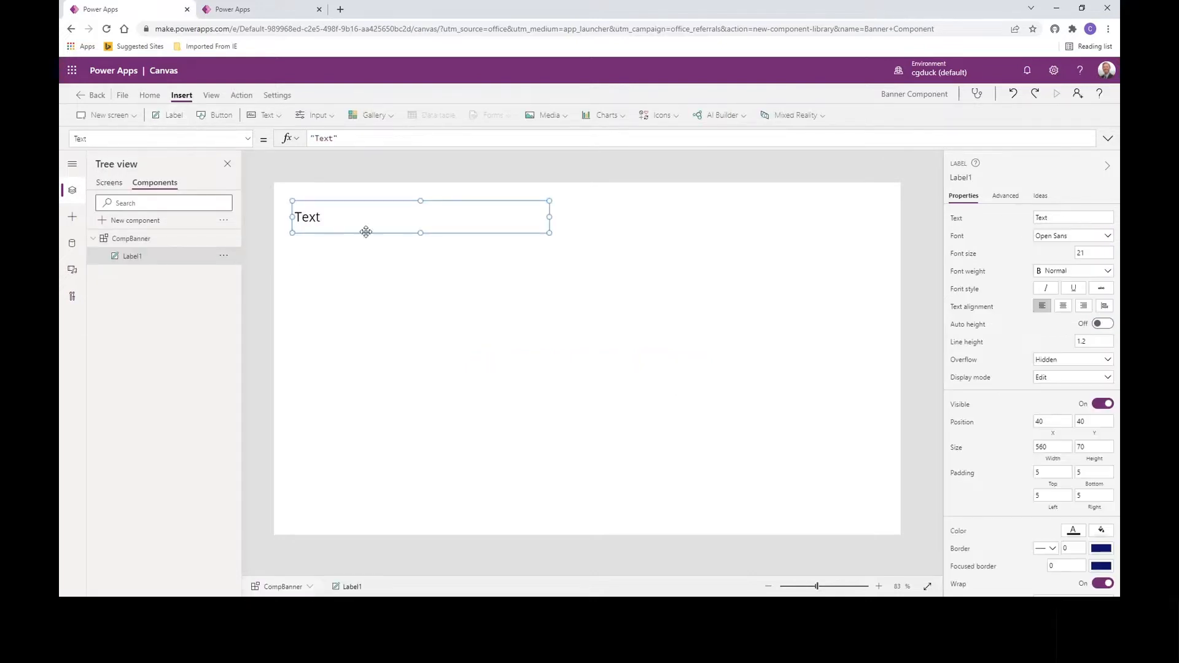
{"action": "left_click_drag", "start_coordinate": [368, 234], "coordinate": [326, 210]}
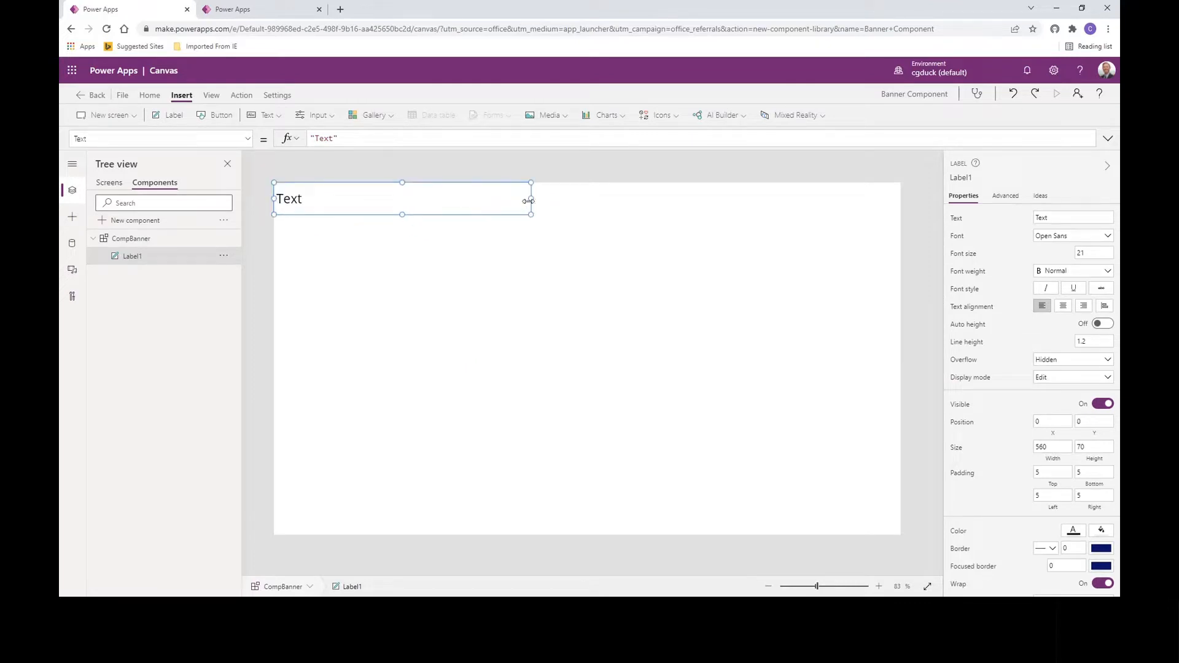
{"action": "left_click_drag", "start_coordinate": [530, 200], "coordinate": [931, 198]}
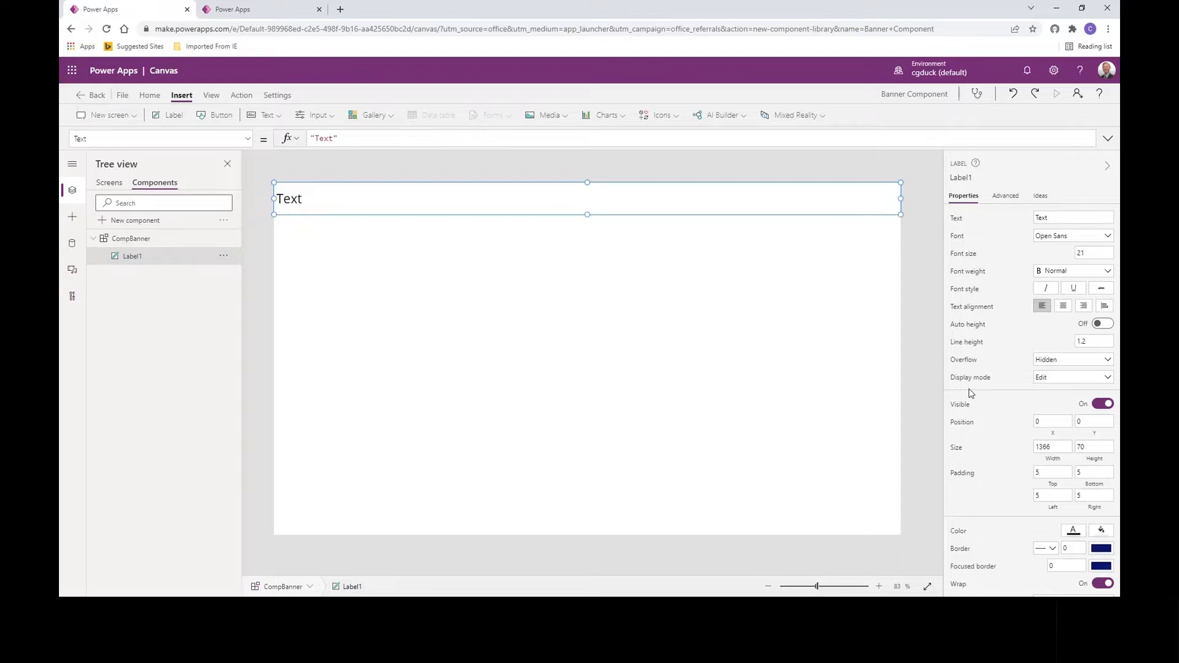
{"action": "double_click", "coordinate": [1080, 447]}
{"action": "type", "text": "100"}
{"action": "left_click", "coordinate": [1011, 467]}
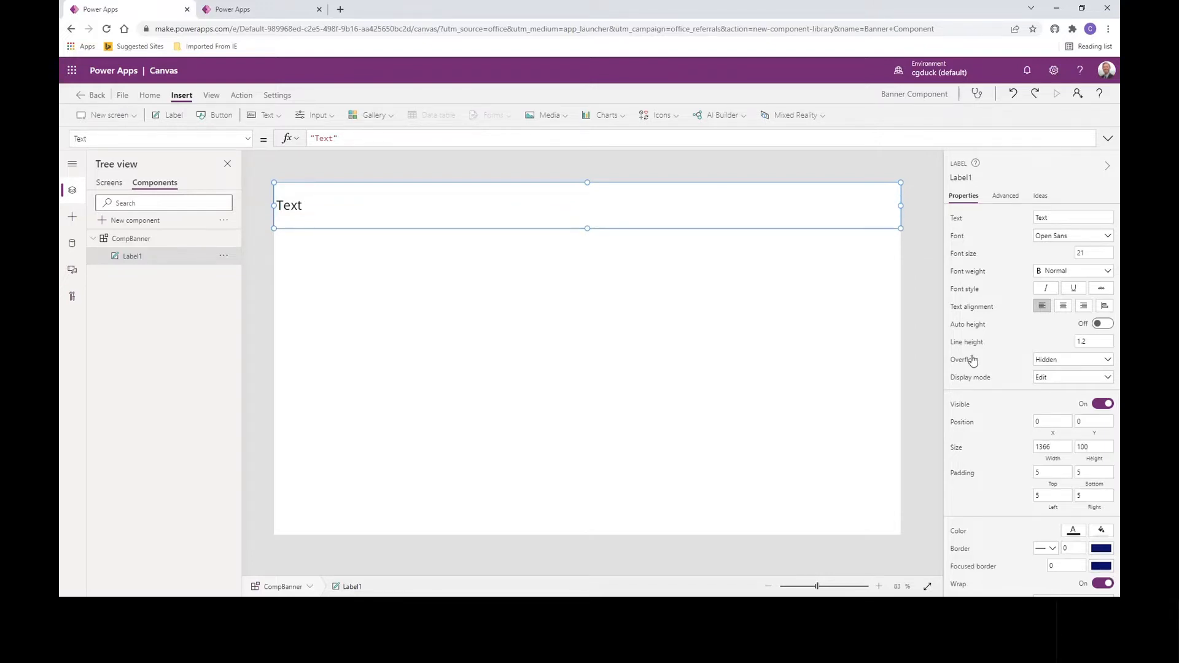
Step: Clear the label's placeholder text and set its Fill to Red
{"action": "triple_click", "coordinate": [344, 138]}
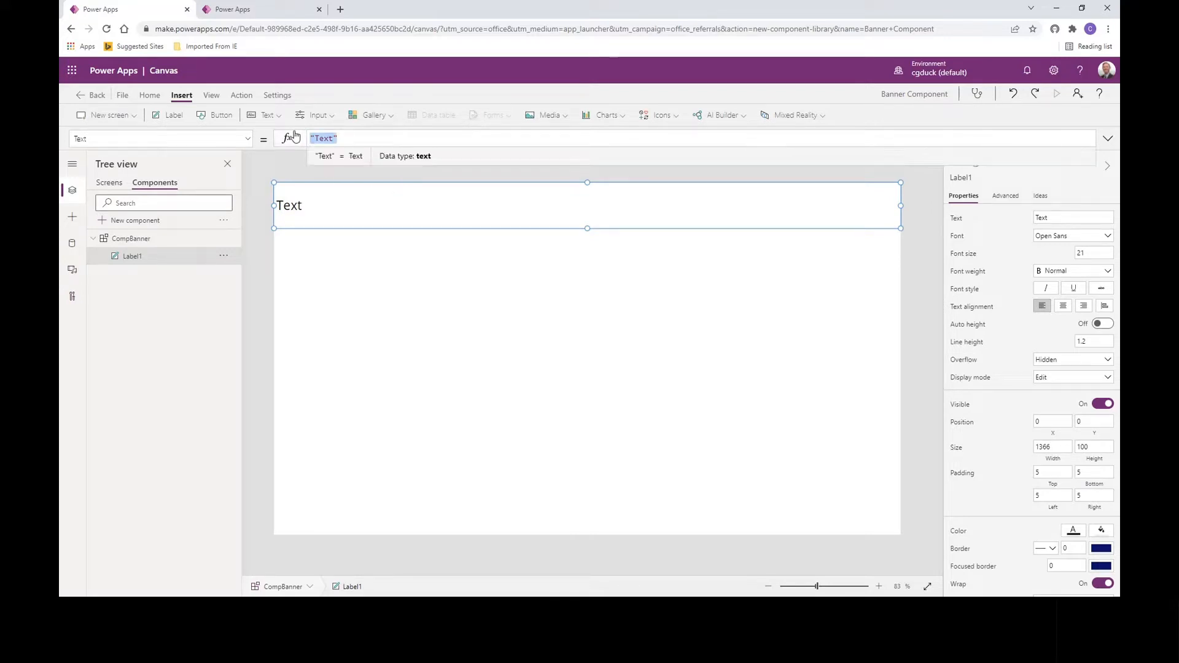
{"action": "key", "text": "BackSpace"}
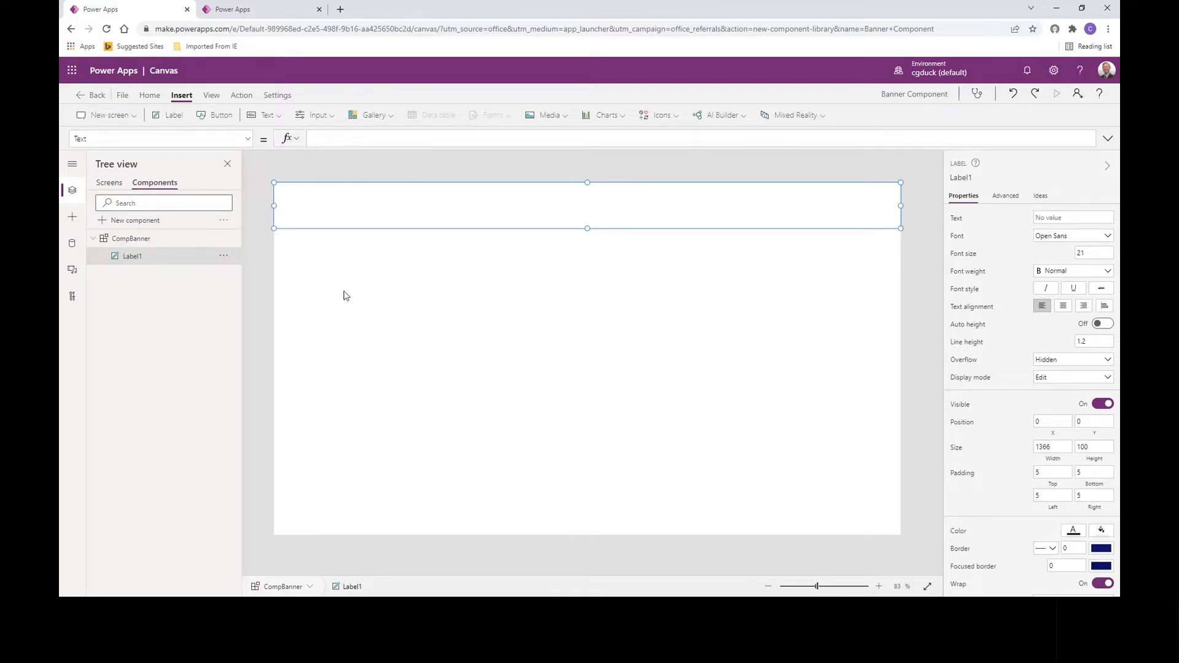
{"action": "left_click", "coordinate": [249, 145]}
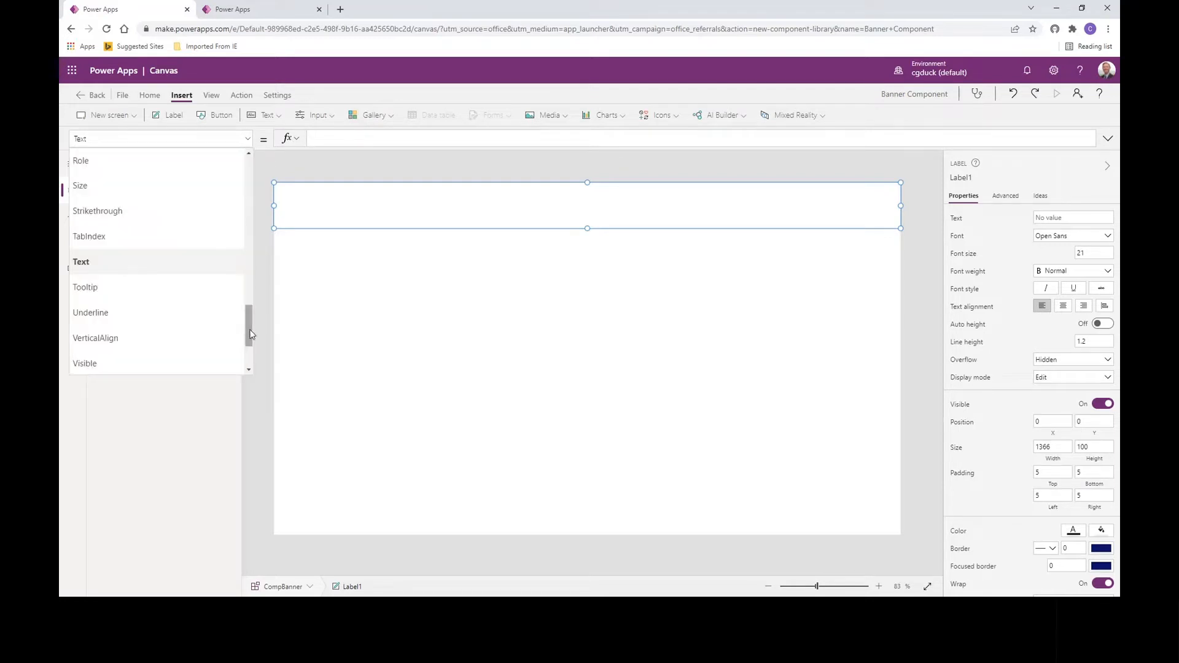
{"action": "scroll", "coordinate": [248, 301], "scroll_direction": "up", "scroll_amount": 2}
{"action": "left_click_drag", "start_coordinate": [247, 300], "coordinate": [241, 222]}
{"action": "left_click", "coordinate": [208, 220]}
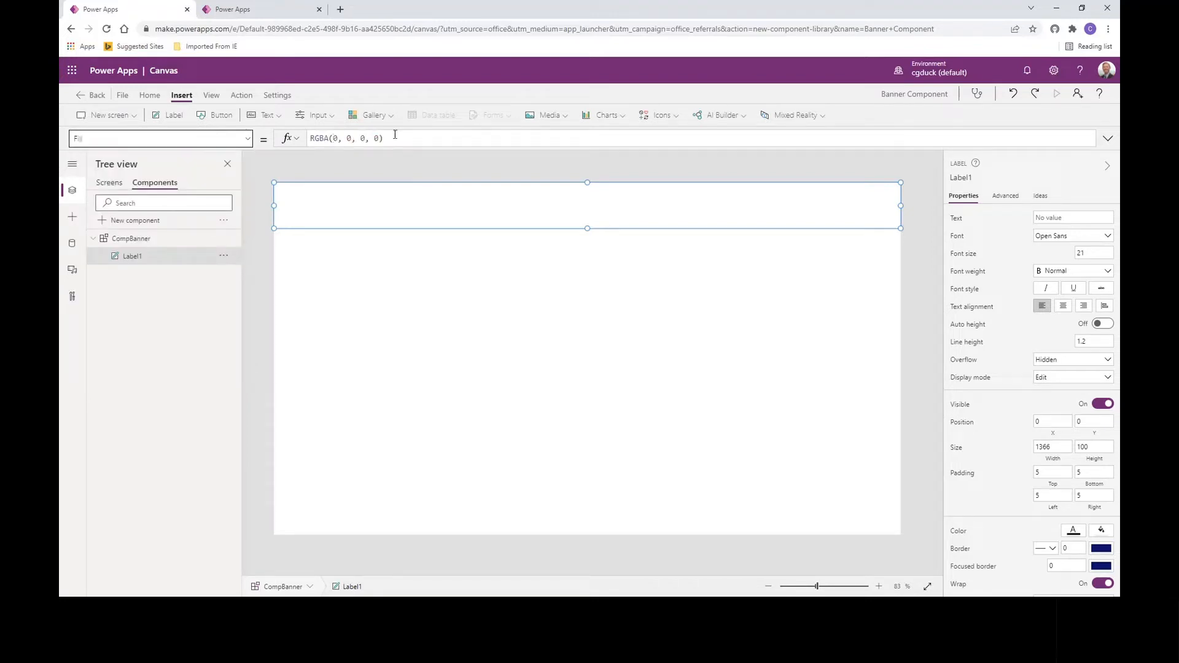
{"action": "left_click_drag", "start_coordinate": [395, 135], "coordinate": [253, 139]}
{"action": "type", "text": "Re"}
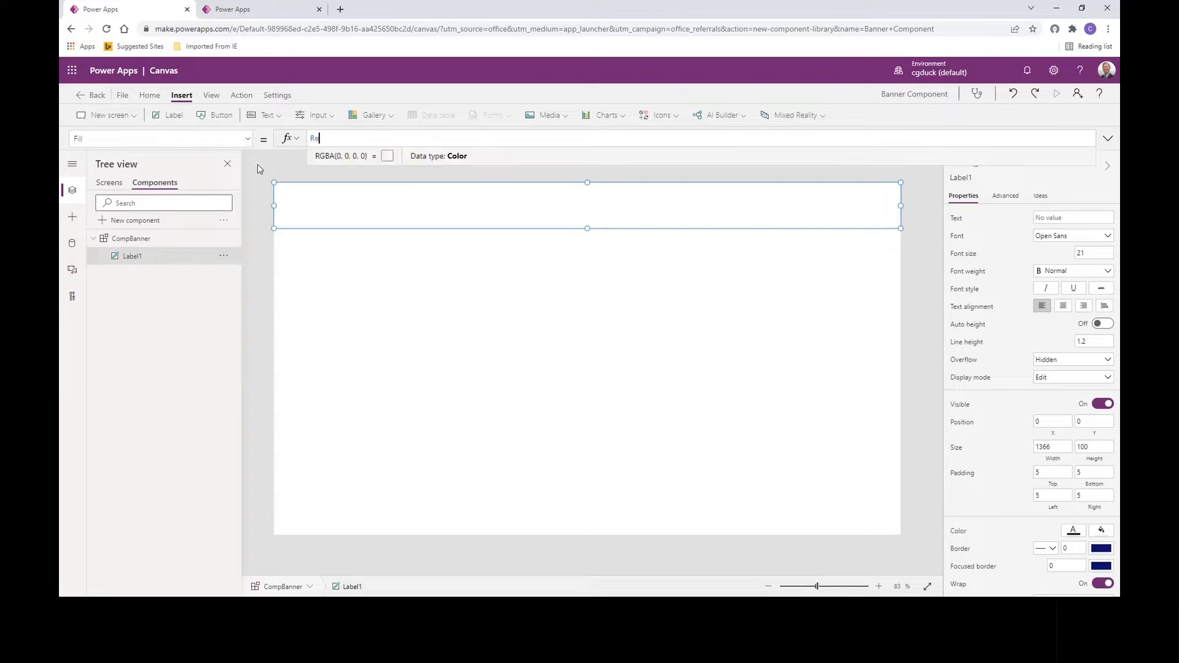
{"action": "type", "text": "d"}
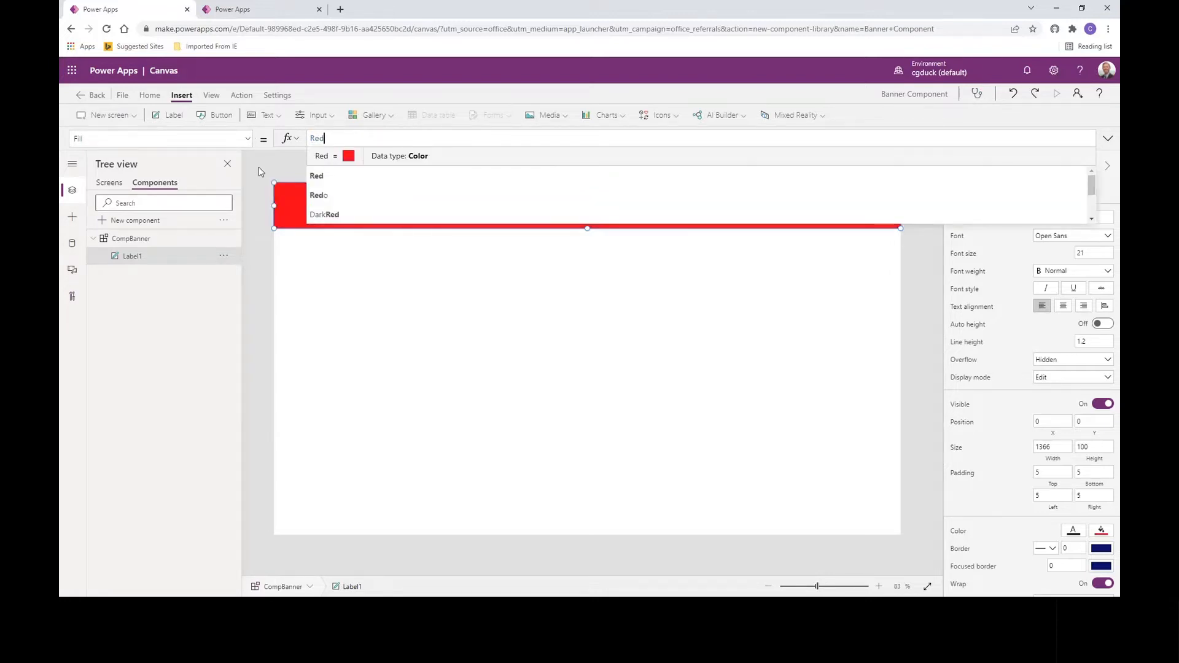
{"action": "left_click", "coordinate": [316, 295]}
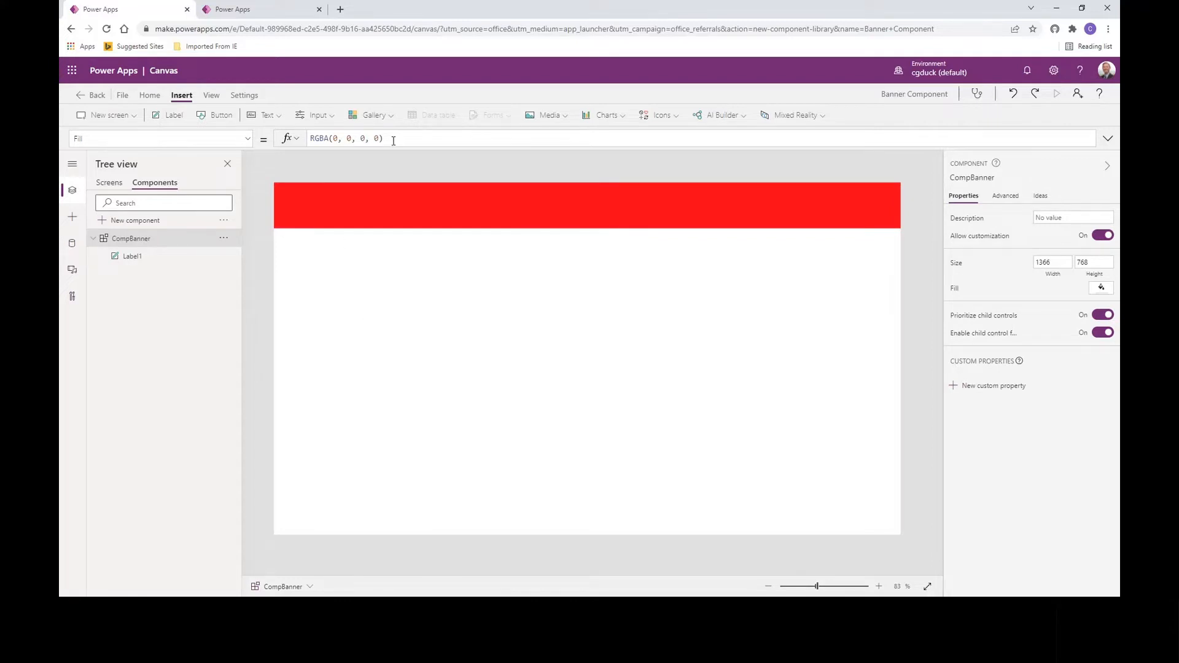
Step: Try a DarkRed fill on the CompBanner component itself, then remove it again
{"action": "left_click", "coordinate": [303, 139]}
{"action": "key", "text": "ctrl+a"}
{"action": "type", "text": "dar"}
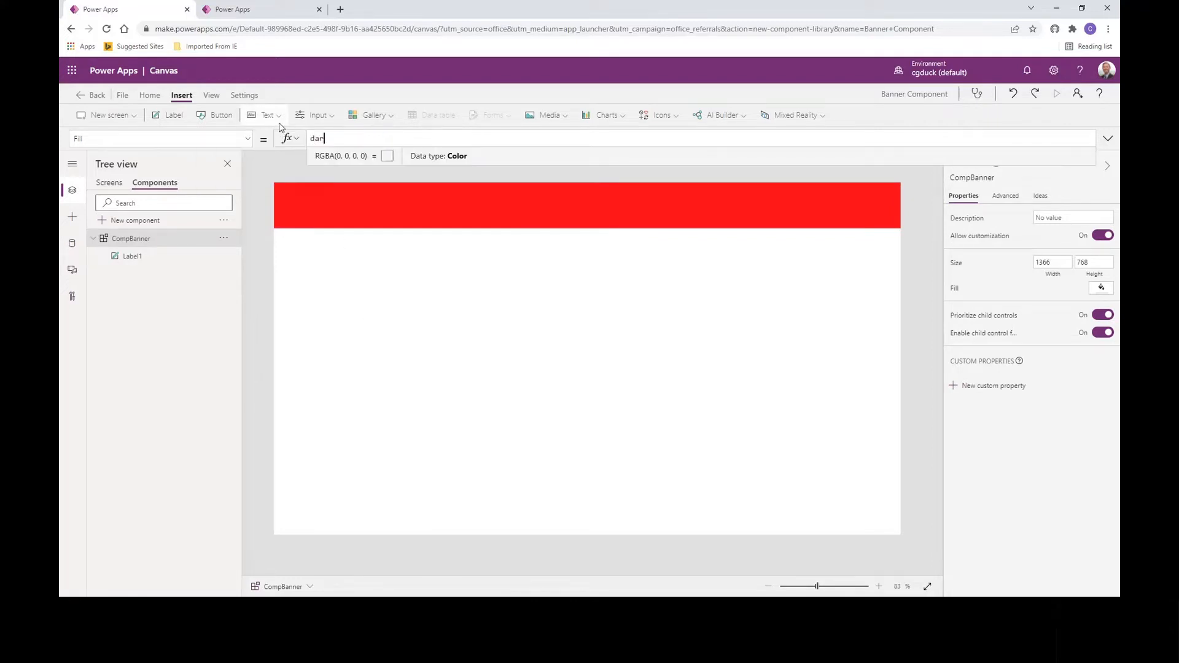
{"action": "type", "text": "kred"}
{"action": "key", "text": "Tab"}
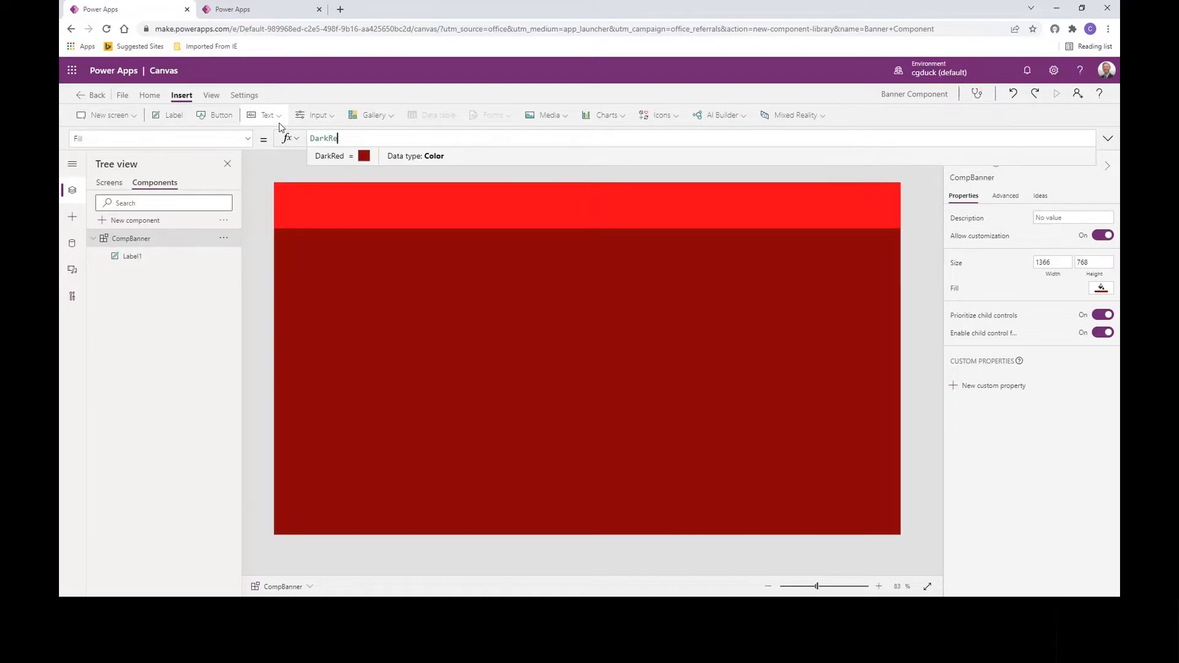
{"action": "key", "text": "BackSpace"}
{"action": "key", "text": "BackSpace"}
{"action": "key", "text": "BackSpace"}
{"action": "key", "text": "BackSpace"}
{"action": "key", "text": "BackSpace"}
{"action": "key", "text": "BackSpace"}
{"action": "key", "text": "BackSpace"}
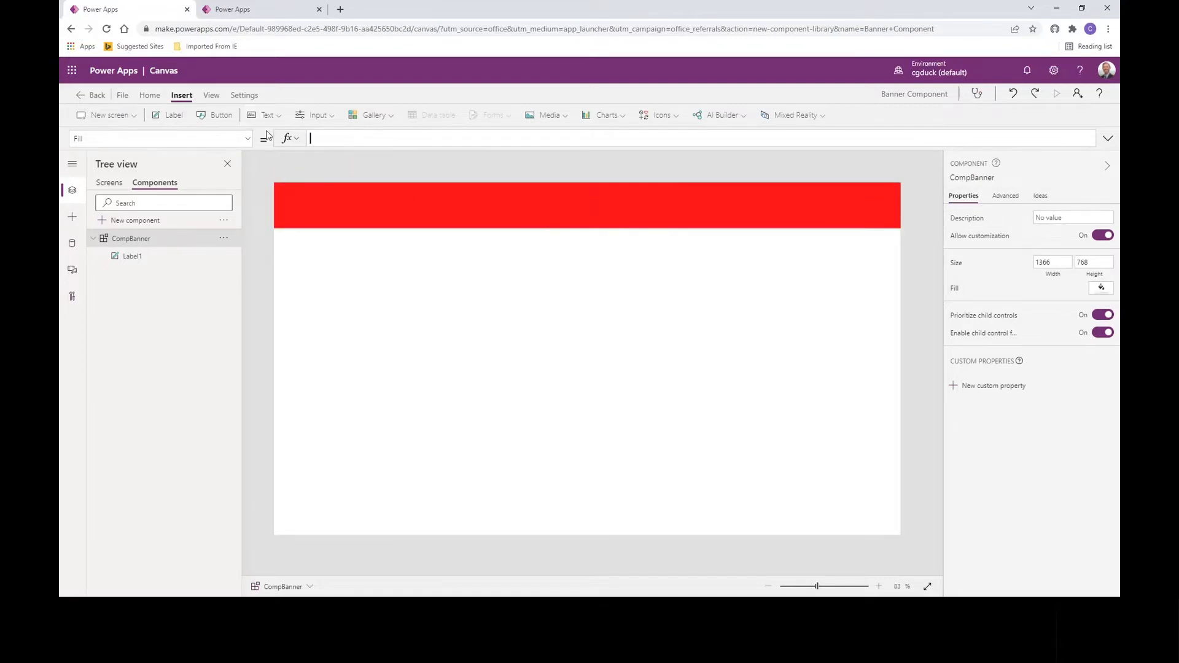
Step: Change Label1's fill from Red to DarkRed
{"action": "left_click", "coordinate": [316, 211]}
{"action": "left_click_drag", "start_coordinate": [333, 138], "coordinate": [286, 140]}
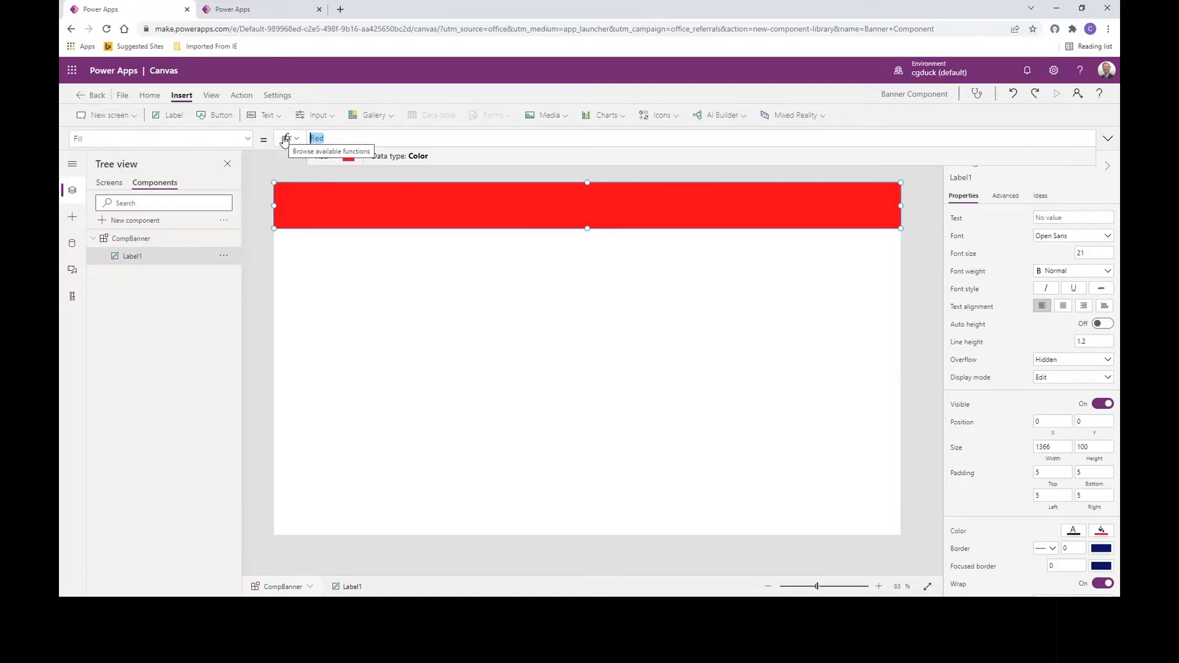
{"action": "type", "text": "darkred"}
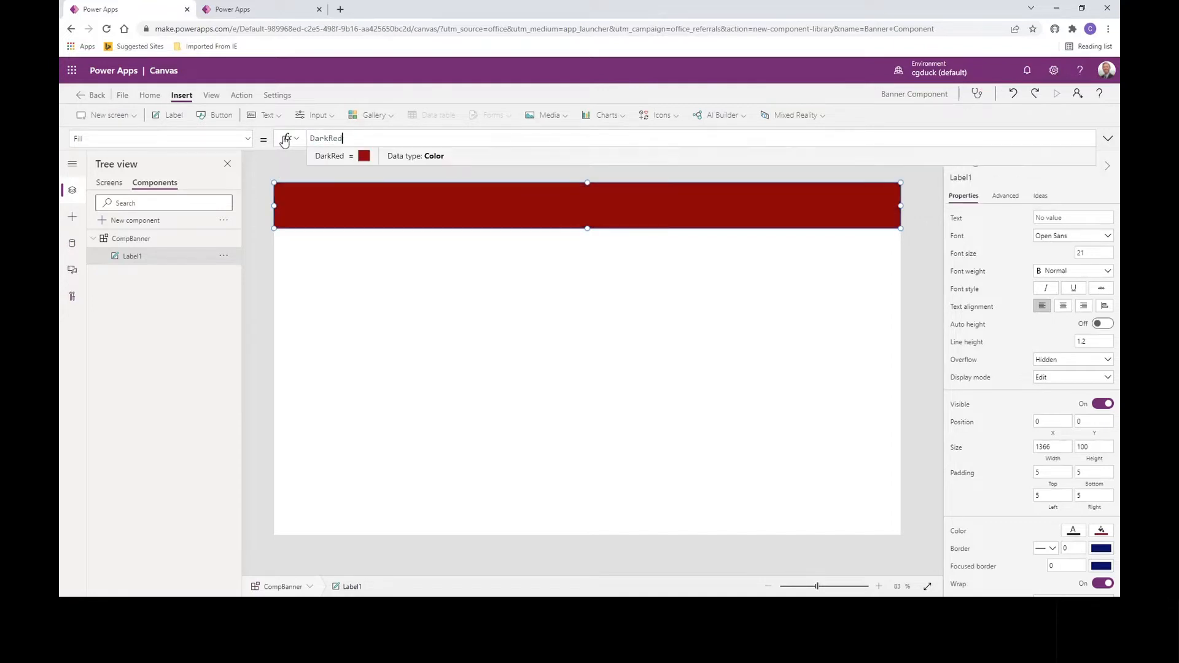
{"action": "left_click", "coordinate": [619, 304]}
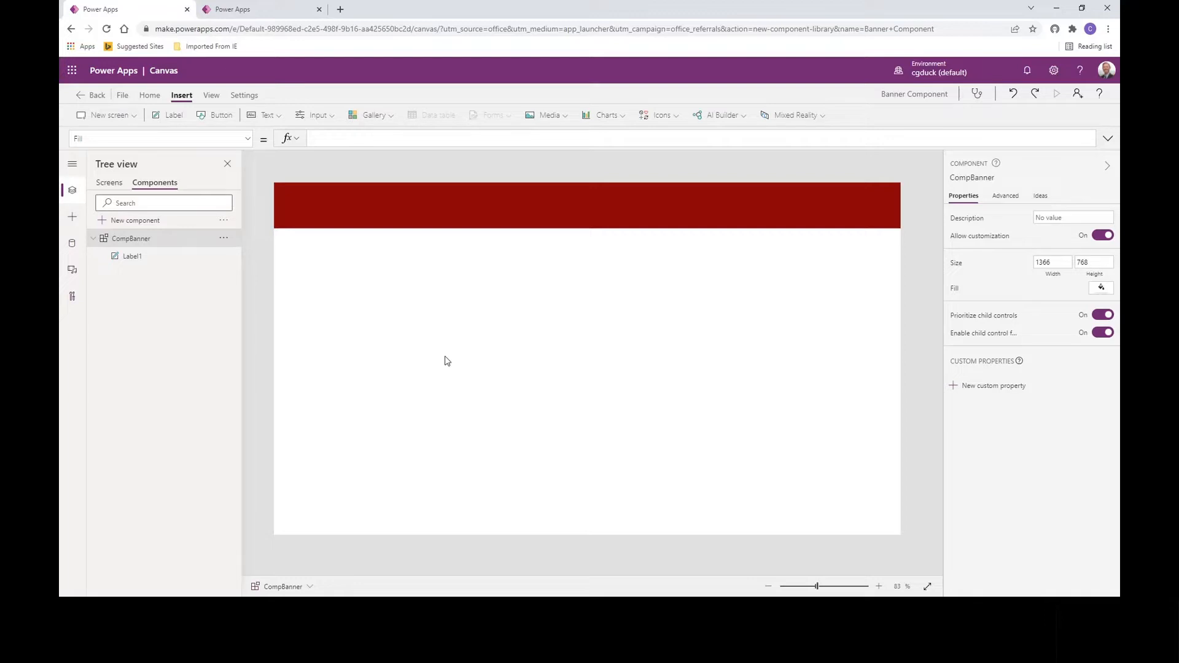
Step: Insert a second label on the banner, stretched to the full 1366 width with centred text
{"action": "left_click", "coordinate": [266, 118]}
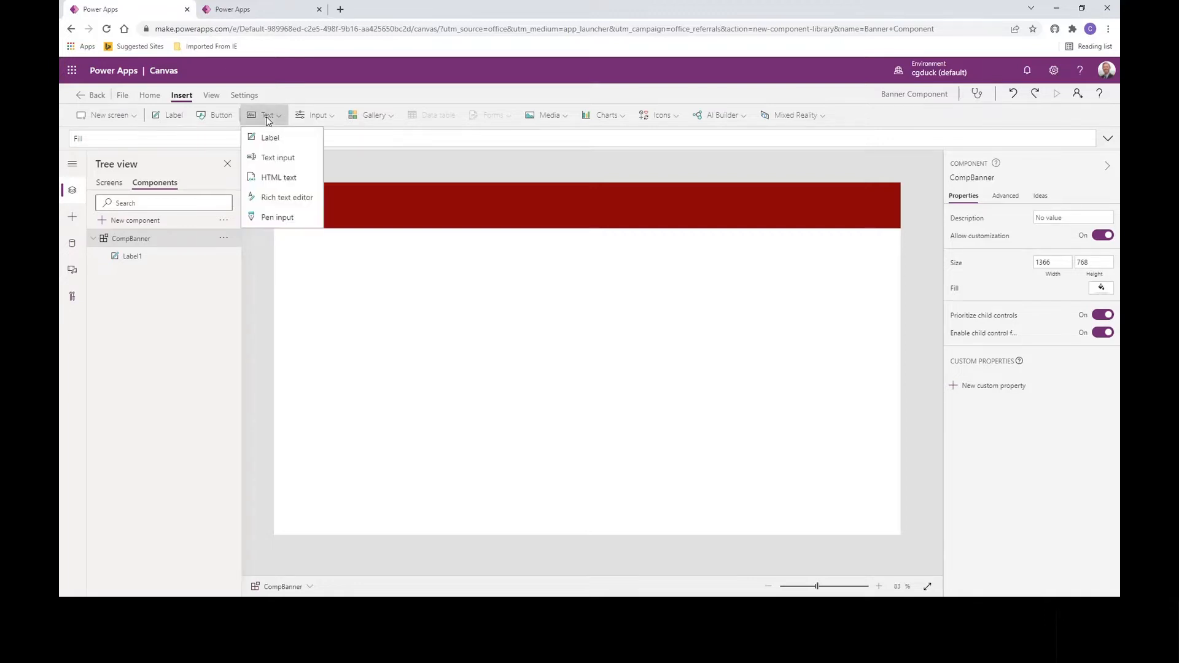
{"action": "left_click", "coordinate": [268, 138]}
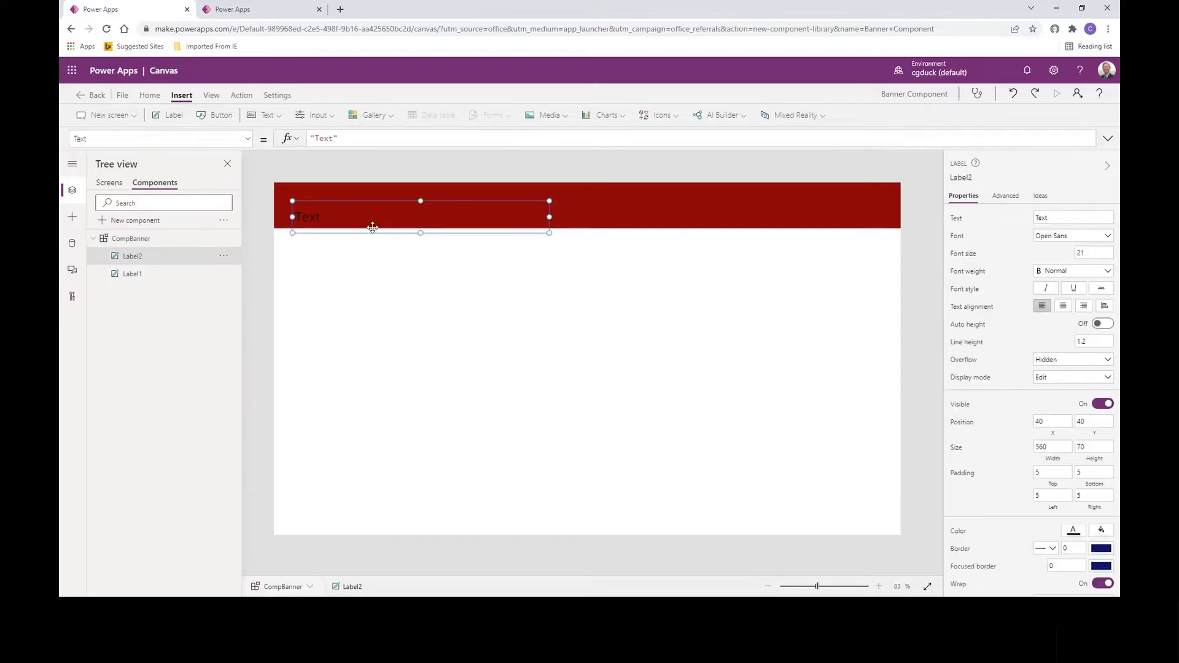
{"action": "left_click_drag", "start_coordinate": [373, 227], "coordinate": [364, 187]}
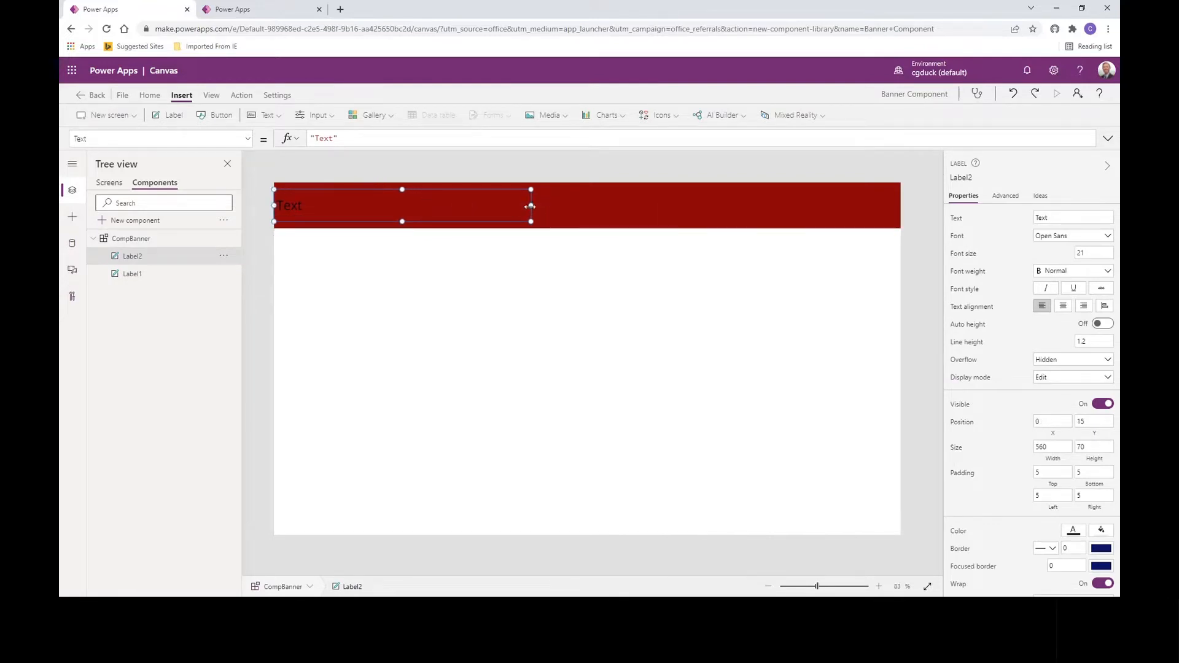
{"action": "left_click_drag", "start_coordinate": [530, 207], "coordinate": [920, 209]}
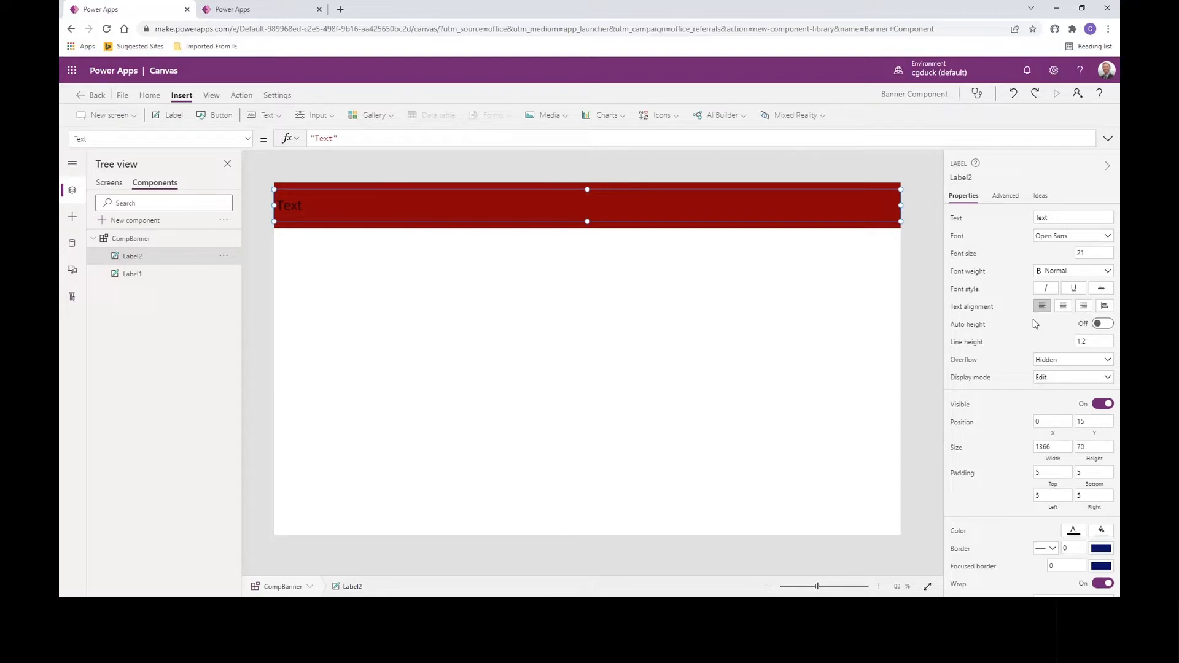
{"action": "left_click", "coordinate": [1063, 306]}
Step: Set the new label's text to 'Welcome to the world' and its colour to white
{"action": "left_click", "coordinate": [317, 140]}
{"action": "type", "text": "Welcome "}
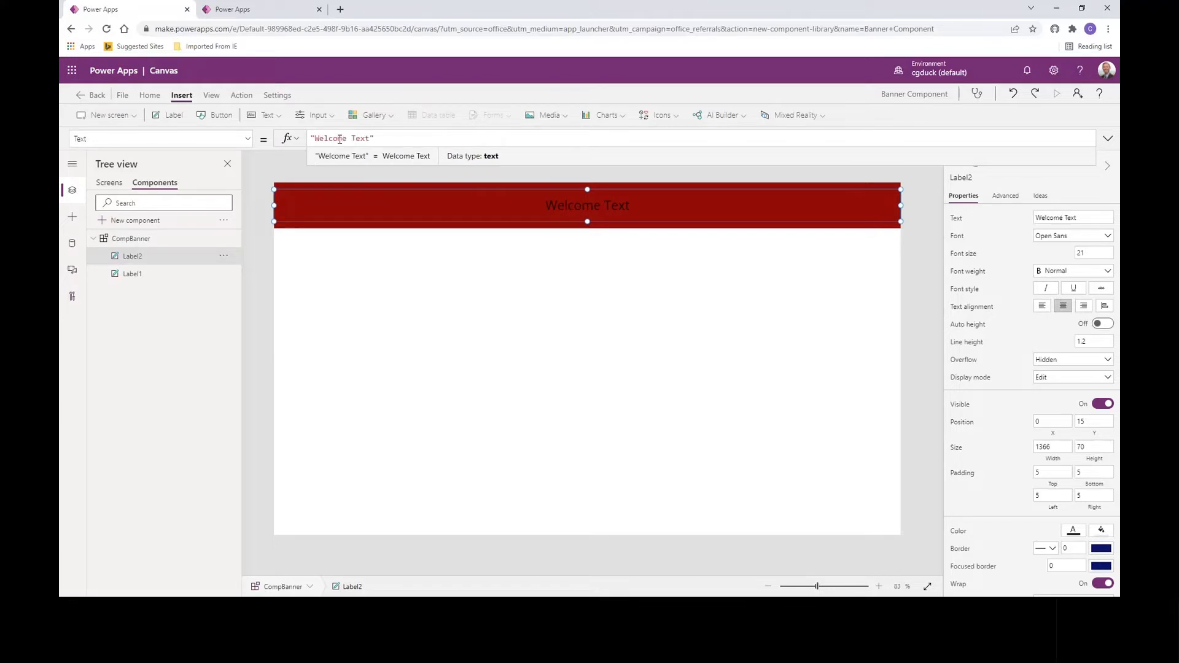
{"action": "type", "text": "to "}
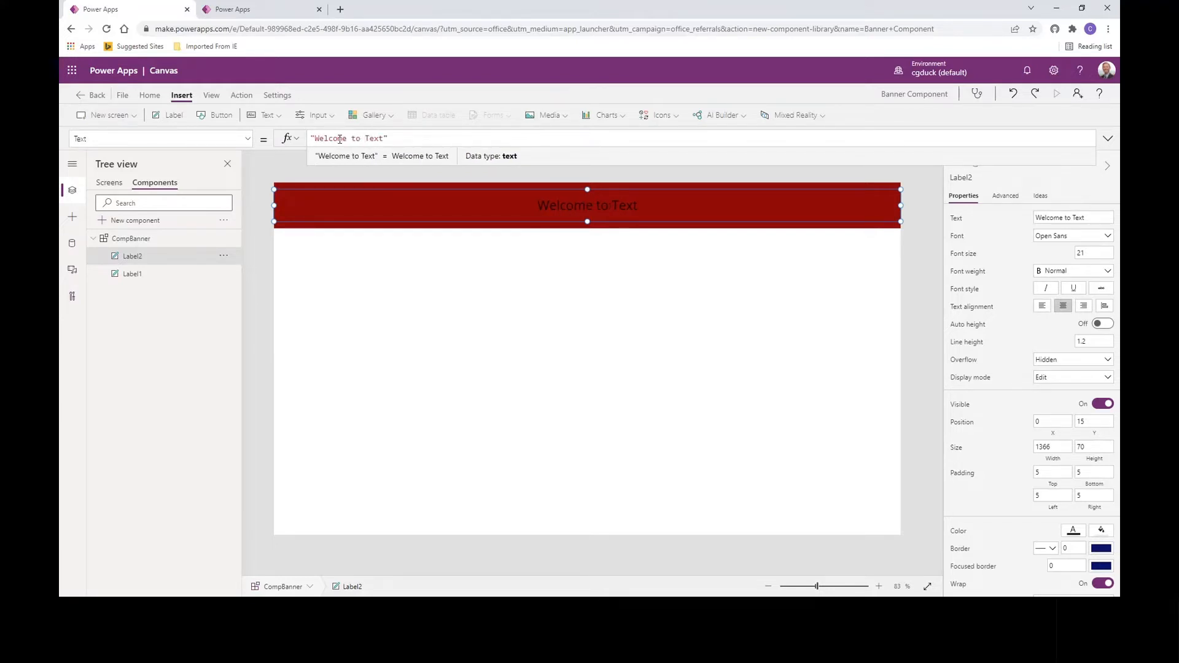
{"action": "type", "text": "the world"}
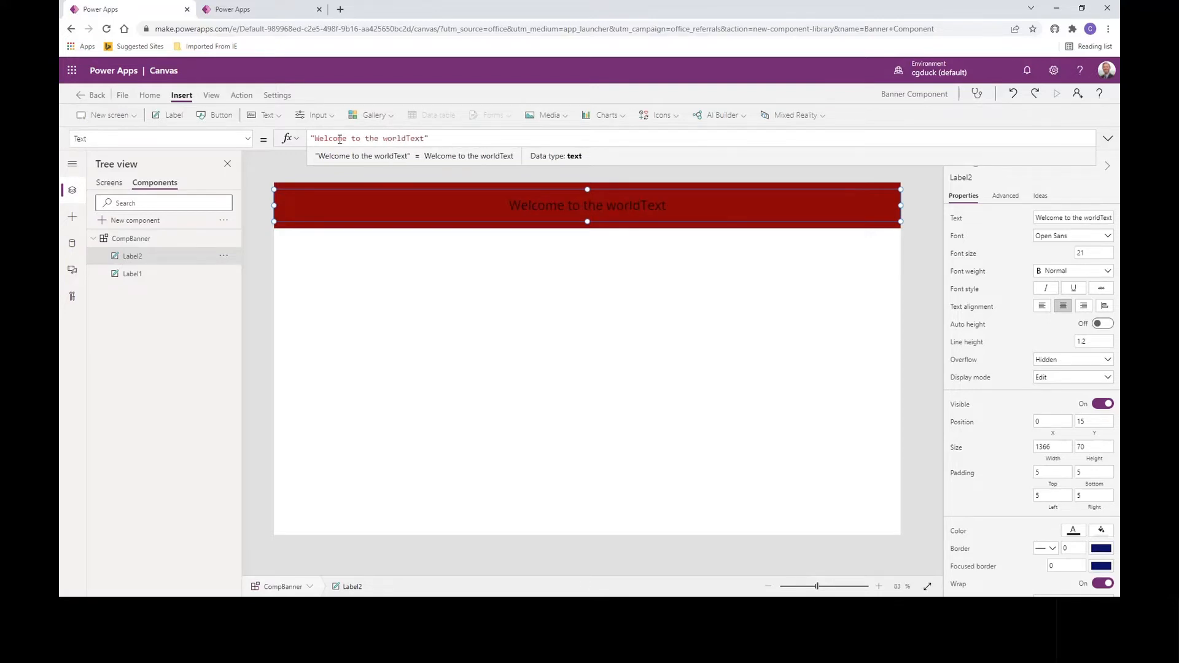
{"action": "key", "text": "Delete"}
{"action": "key", "text": "Delete"}
{"action": "key", "text": "Delete"}
{"action": "key", "text": "Delete"}
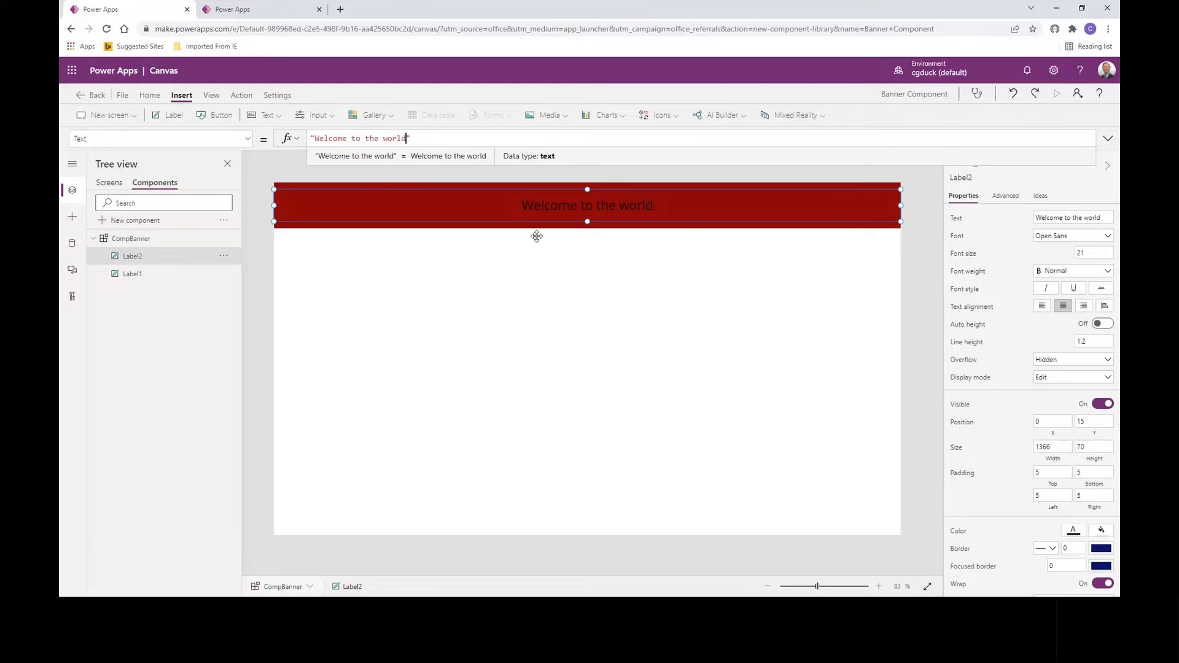
{"action": "left_click", "coordinate": [1073, 530]}
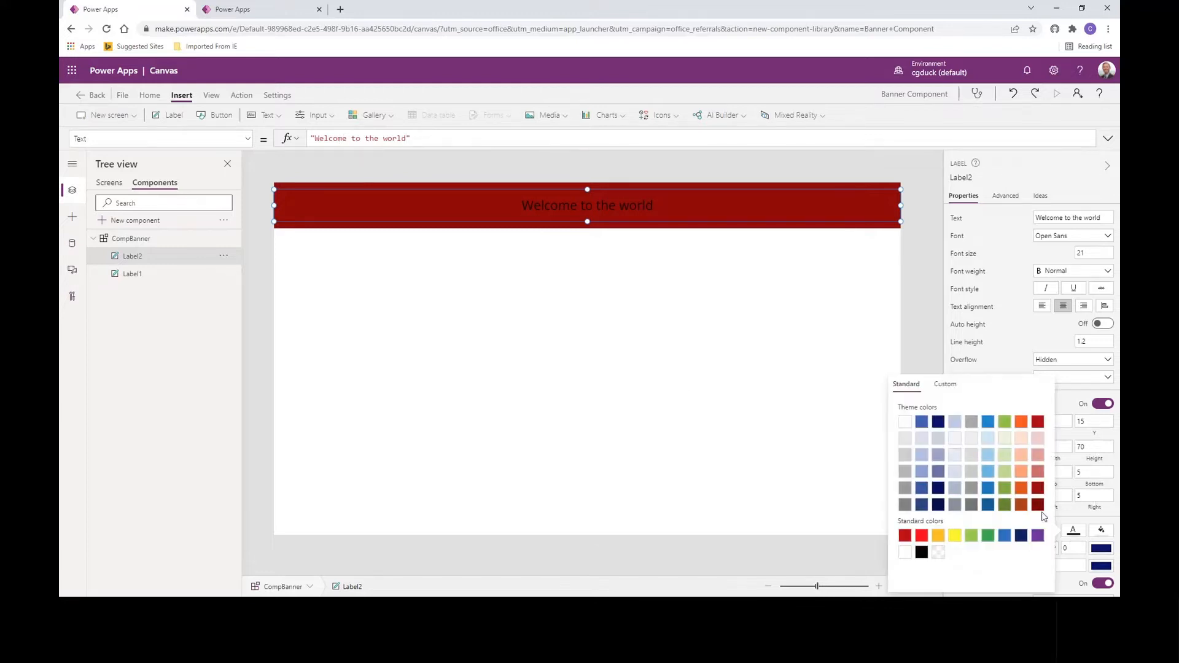
{"action": "left_click", "coordinate": [919, 296]}
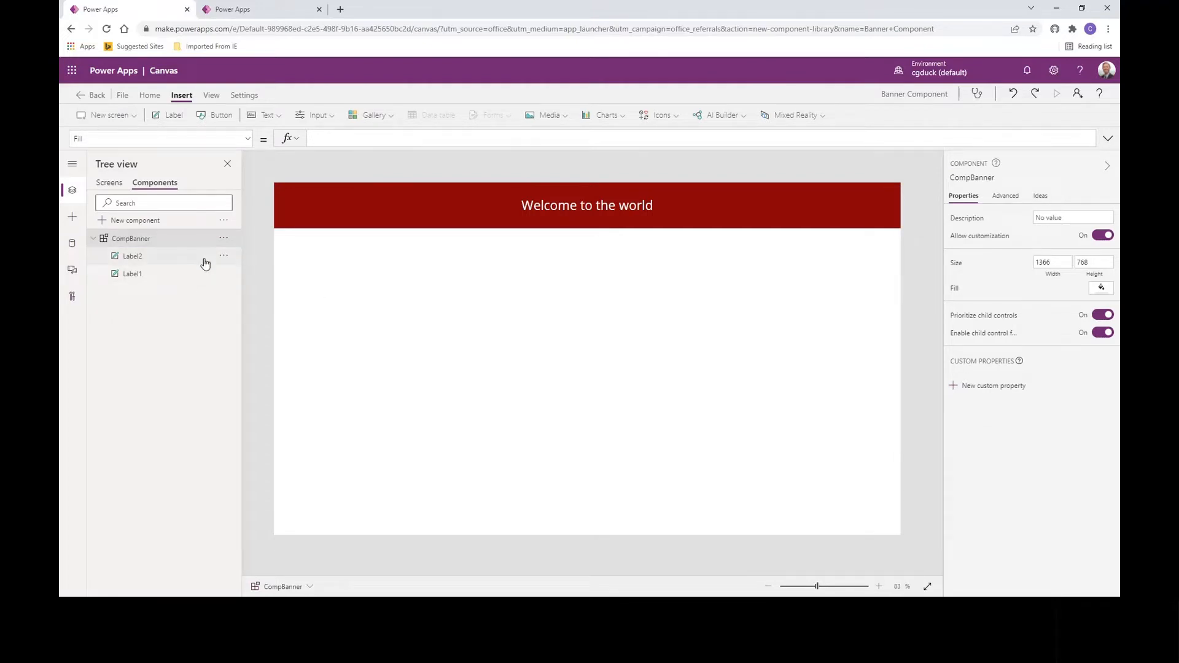
{"action": "left_click", "coordinate": [222, 257]}
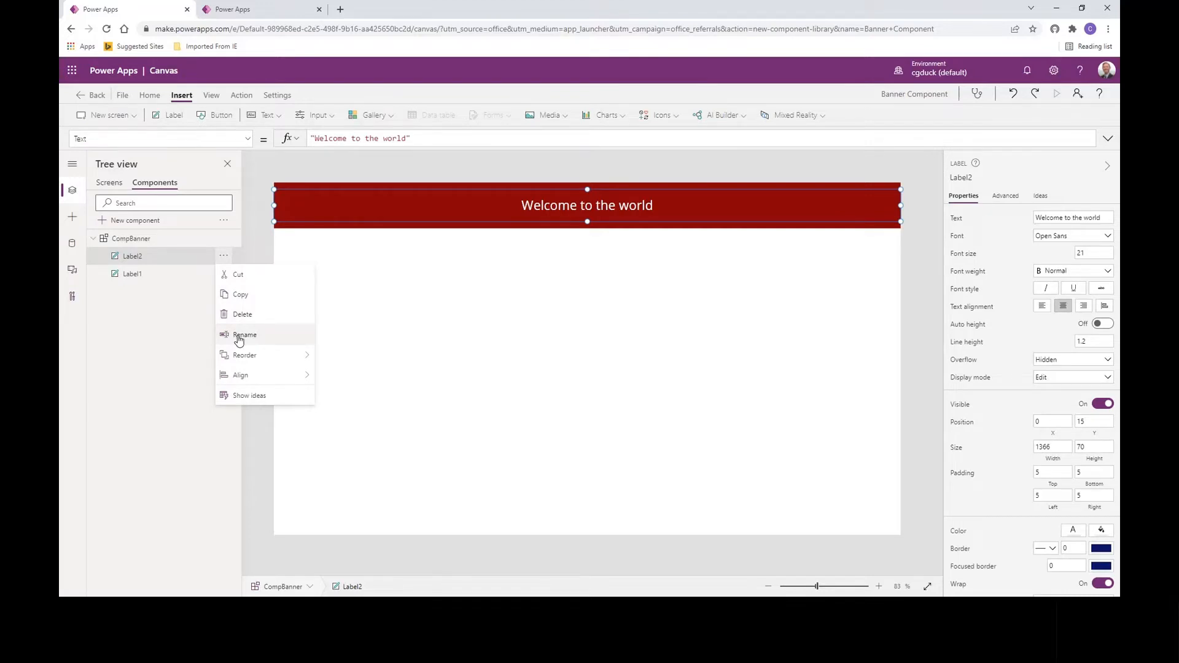
Step: Rename Label2 to lbltext and Label1 to lblbanner in the Tree view
{"action": "left_click", "coordinate": [239, 336]}
{"action": "type", "text": "lb"}
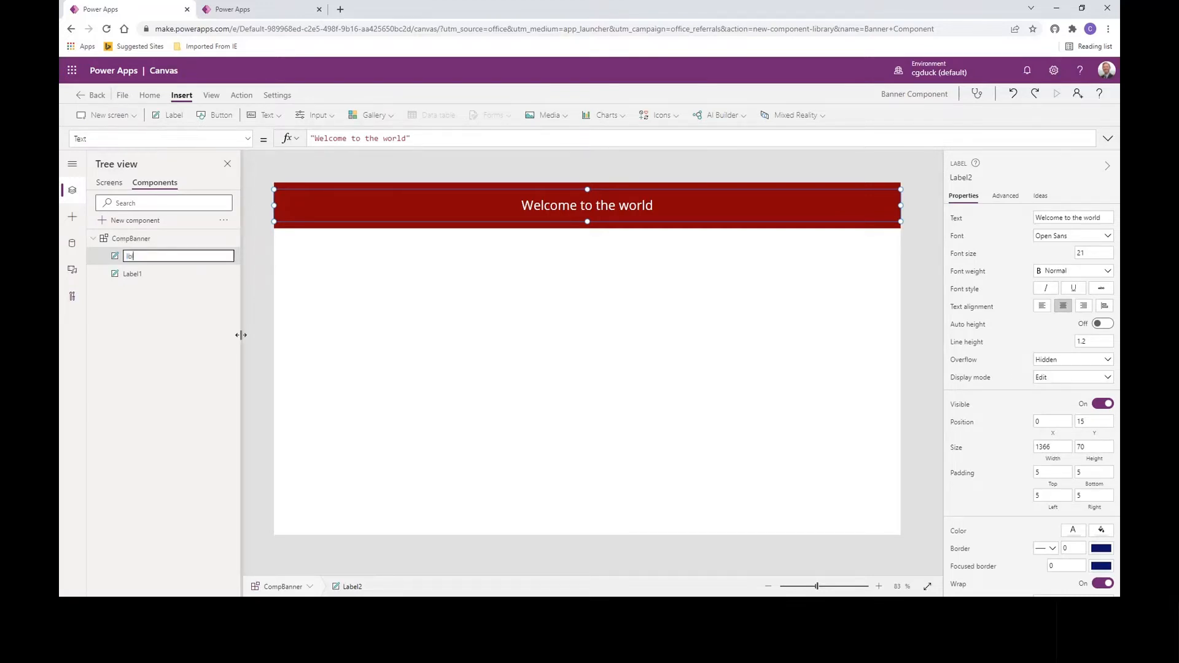
{"action": "type", "text": "ltext"}
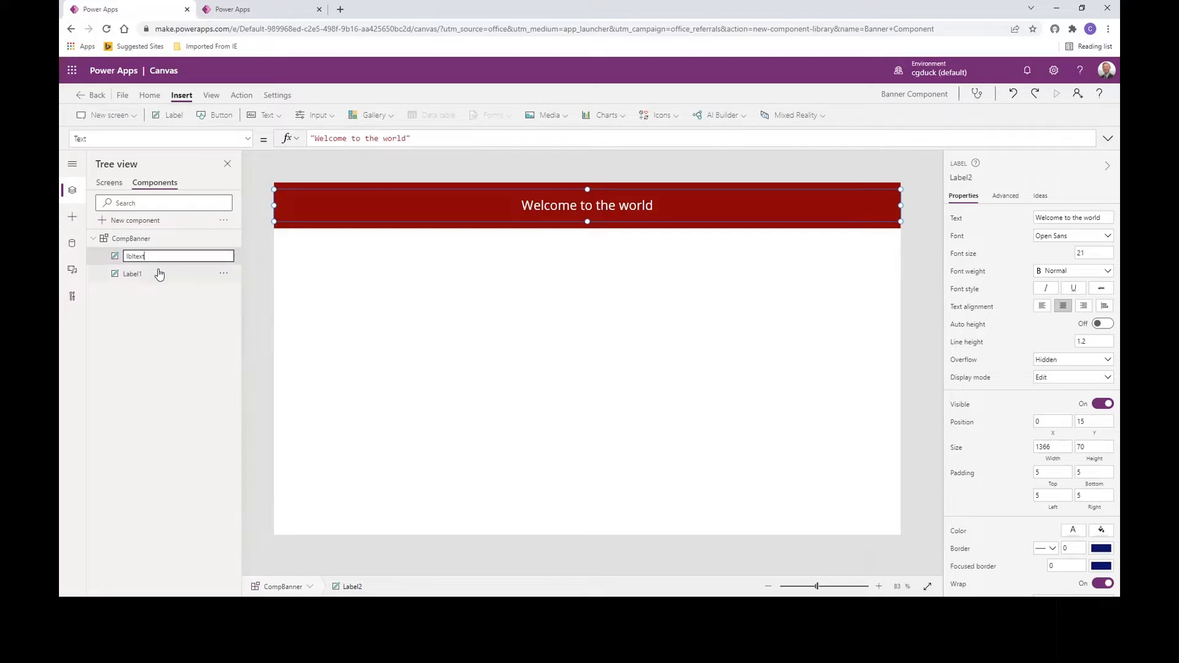
{"action": "key", "text": "Return"}
{"action": "left_click", "coordinate": [171, 279]}
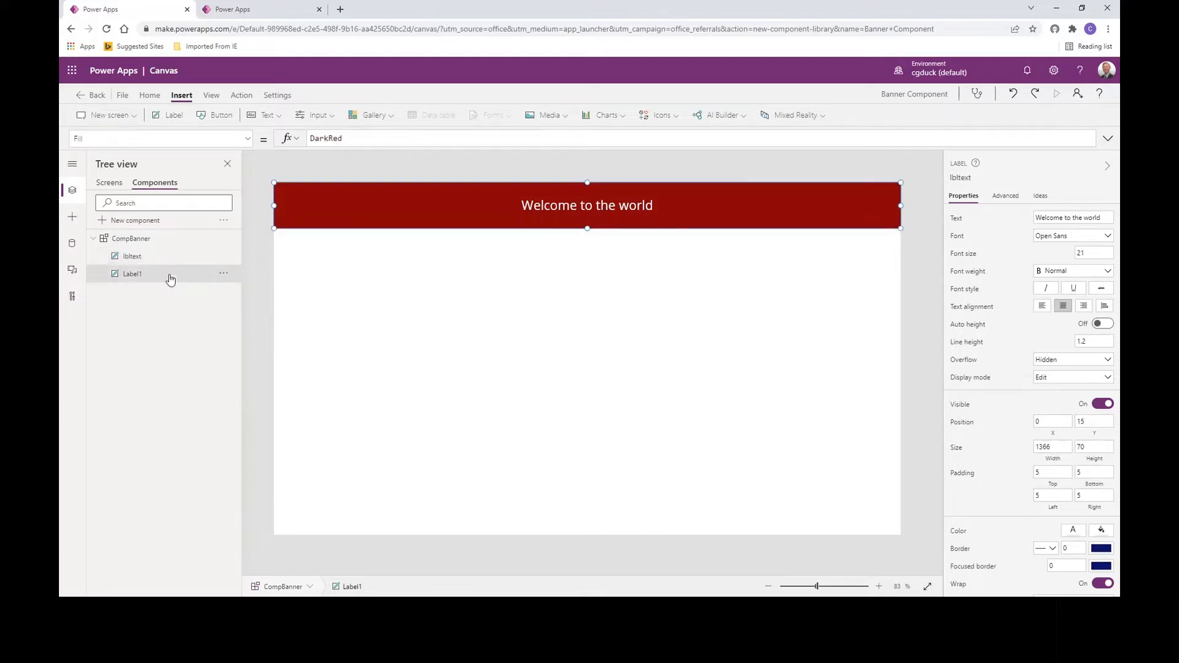
{"action": "left_click", "coordinate": [223, 274]}
{"action": "left_click", "coordinate": [243, 355]}
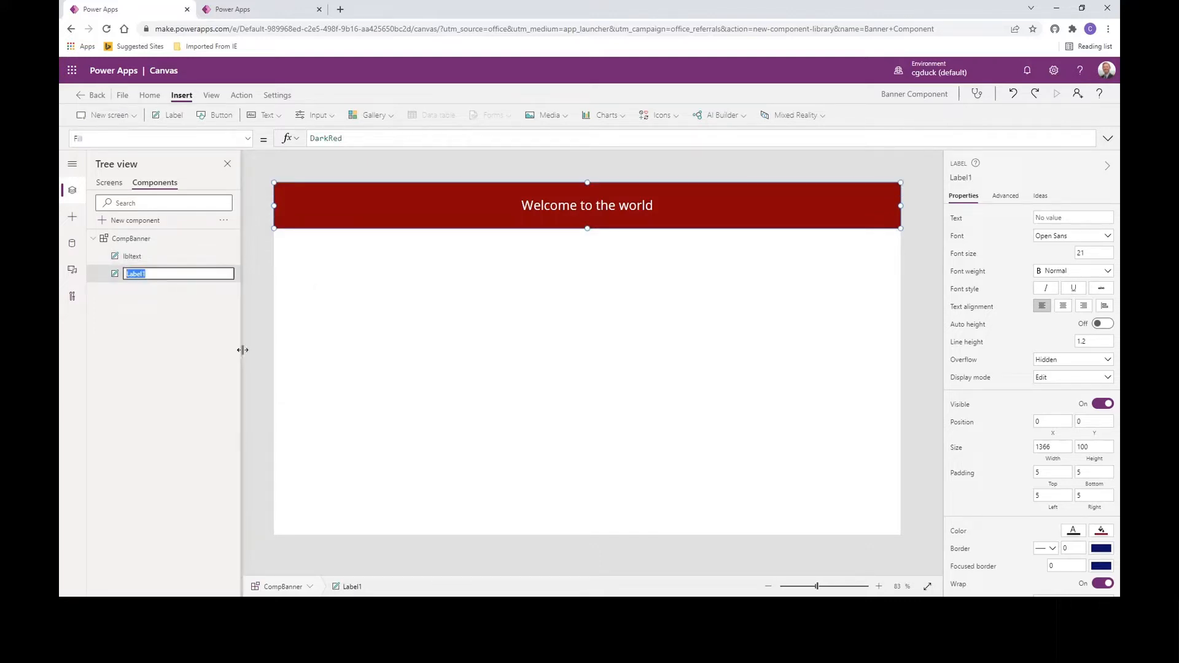
{"action": "type", "text": "lblbanner"}
{"action": "left_click", "coordinate": [252, 305]}
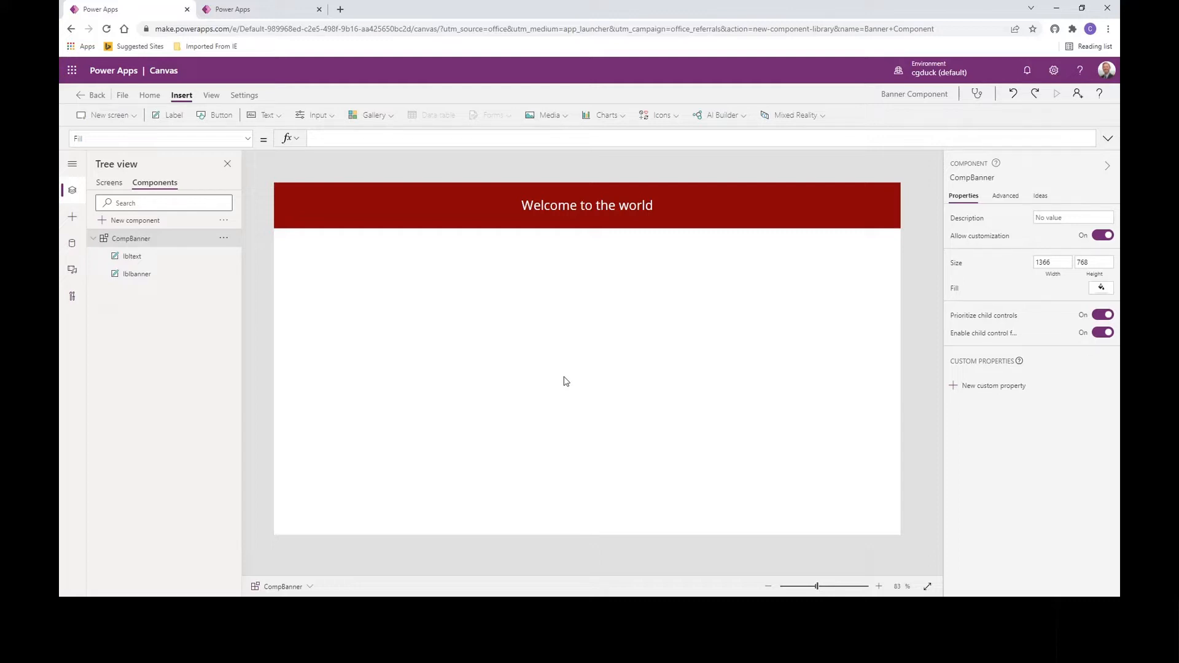
Step: Change CompBanner's height from 768 to 100, keeping its width at 1366
{"action": "left_click", "coordinate": [1056, 262]}
{"action": "key", "text": "Tab"}
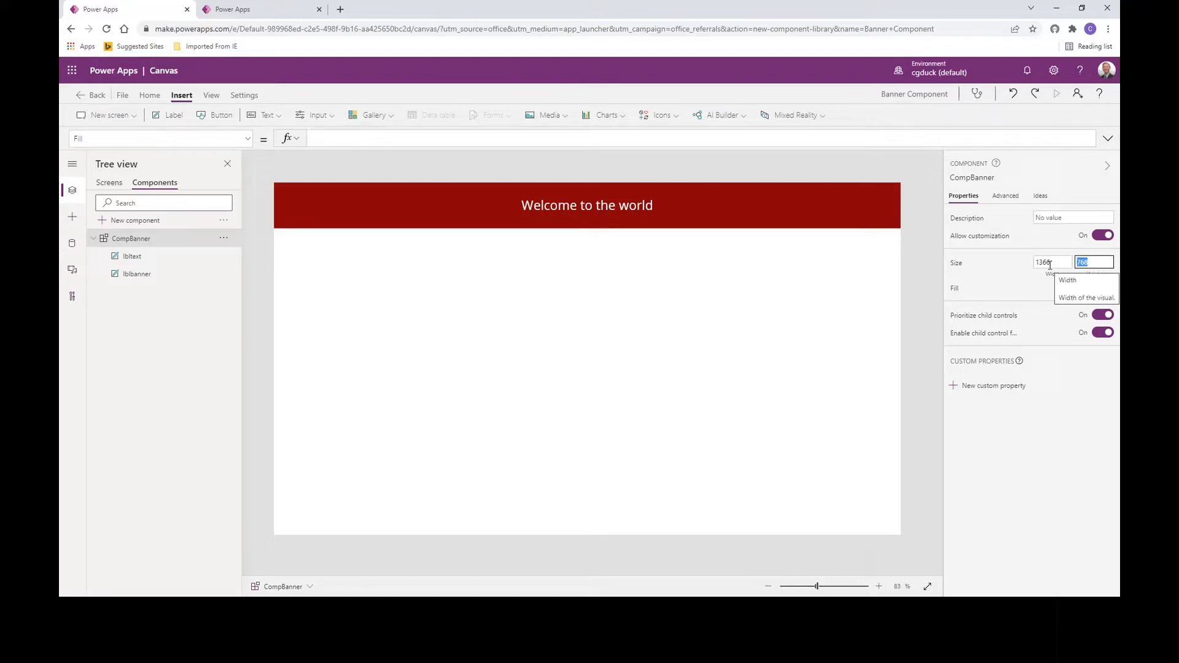
{"action": "type", "text": "100"}
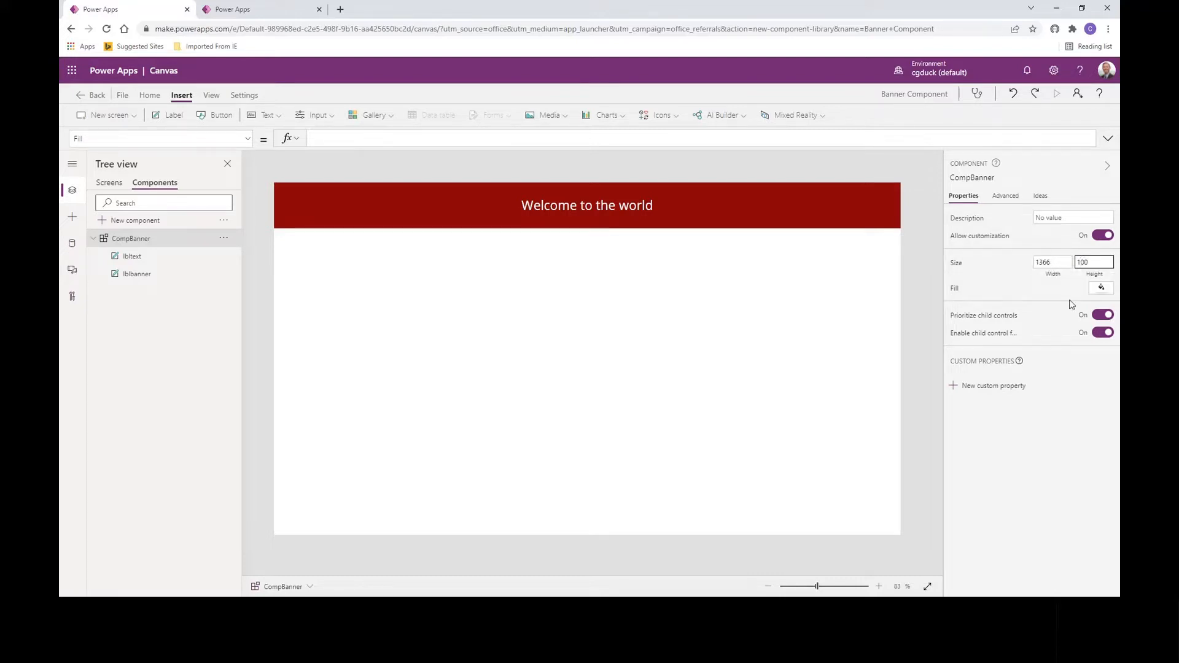
{"action": "left_click", "coordinate": [1001, 287]}
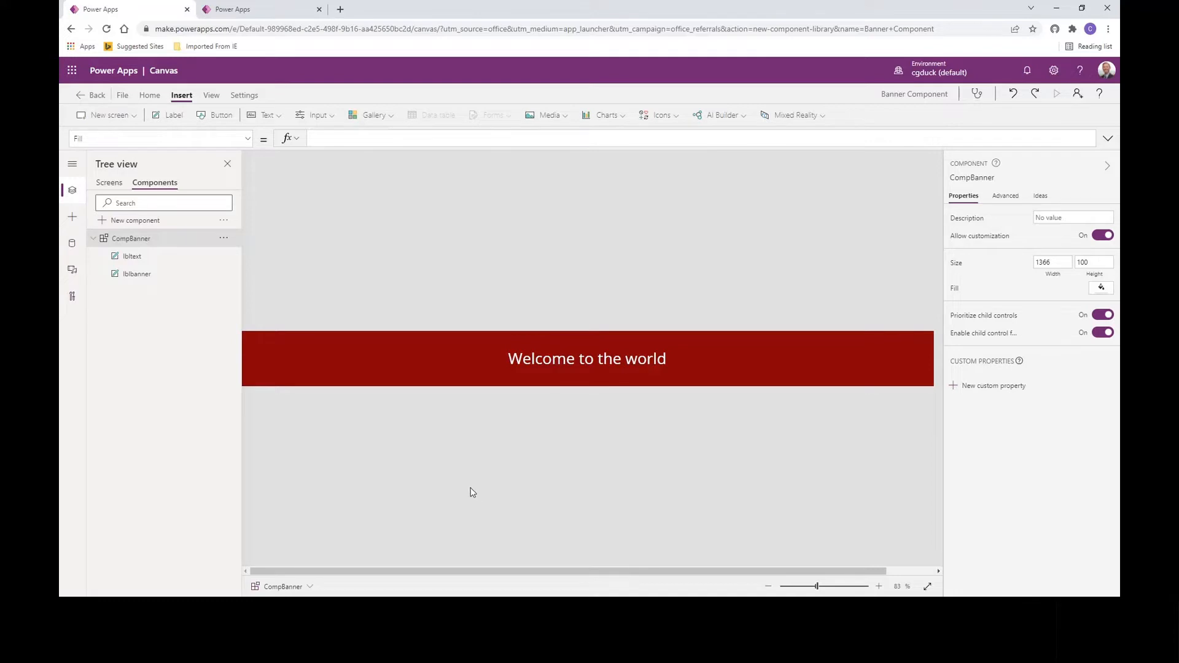
Step: Save the library to the cloud as Banner Component and go back to the editor
{"action": "left_click", "coordinate": [125, 97]}
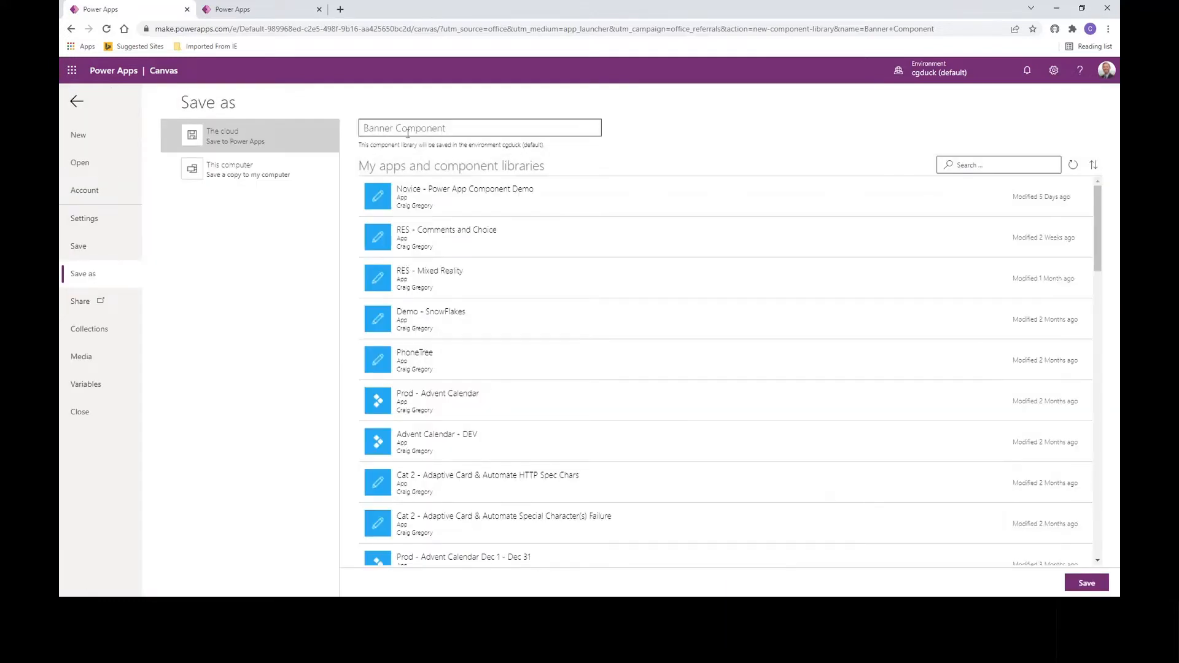
{"action": "left_click", "coordinate": [1082, 584]}
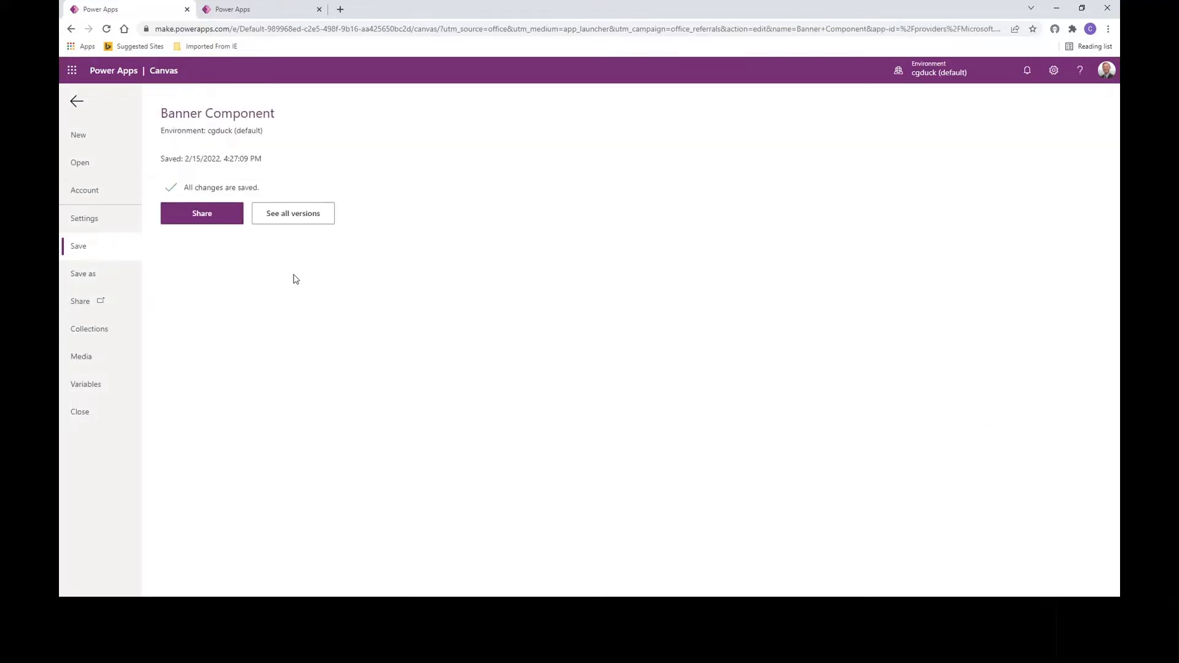
{"action": "left_click", "coordinate": [77, 101]}
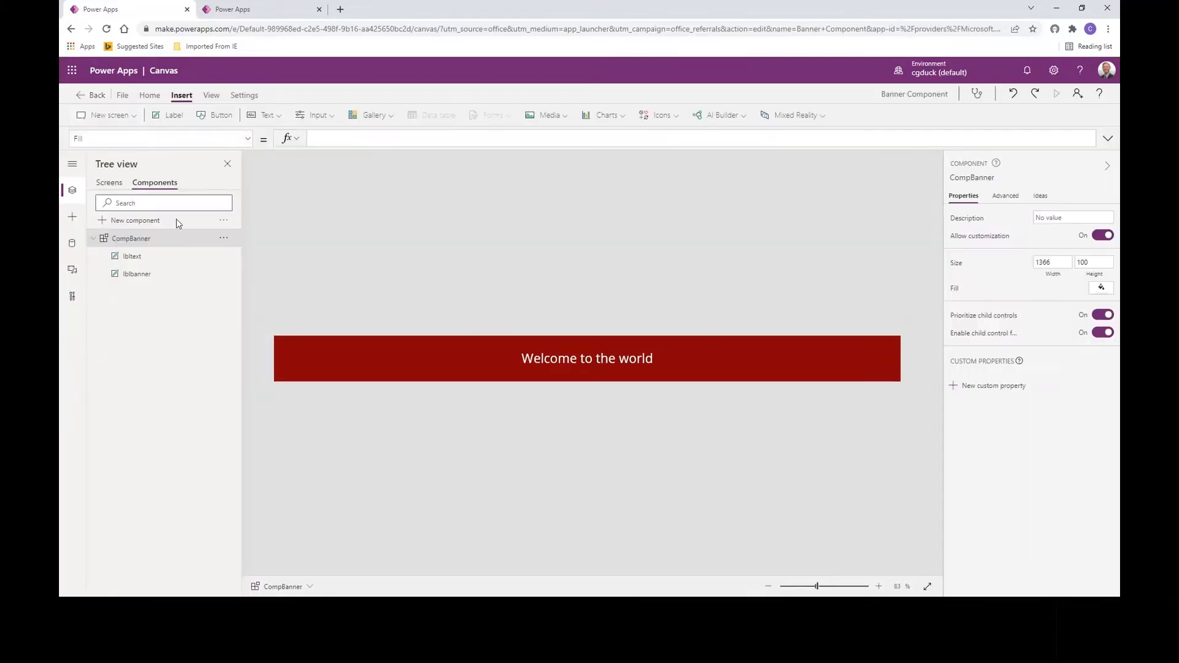
Step: Switch to the Novice - Power App Component Demo app and open the Custom components dropdown
{"action": "left_click", "coordinate": [252, 14]}
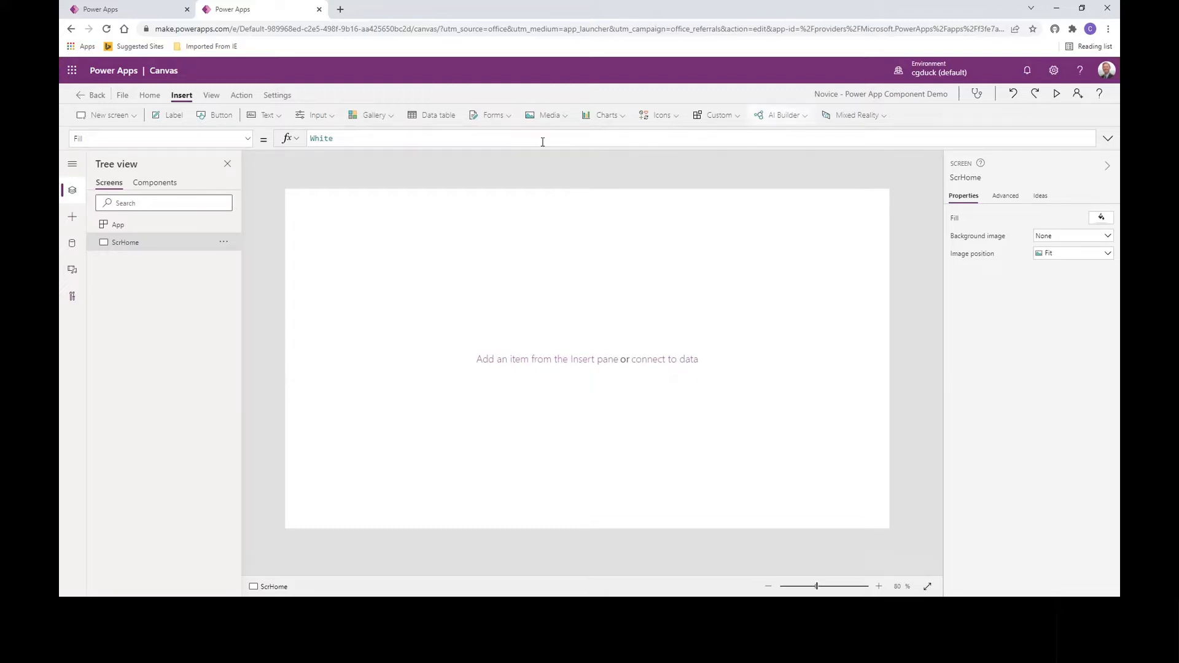
{"action": "left_click", "coordinate": [735, 122]}
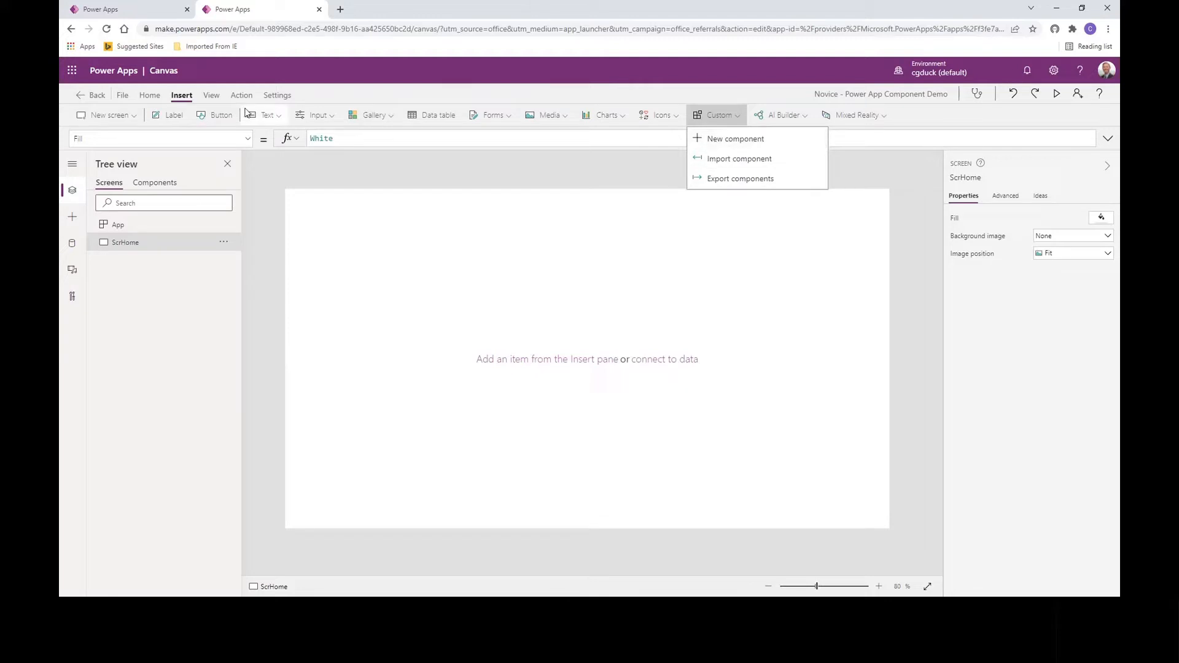
Step: Turn on the retired Export and import components feature, then close the settings
{"action": "left_click", "coordinate": [276, 95]}
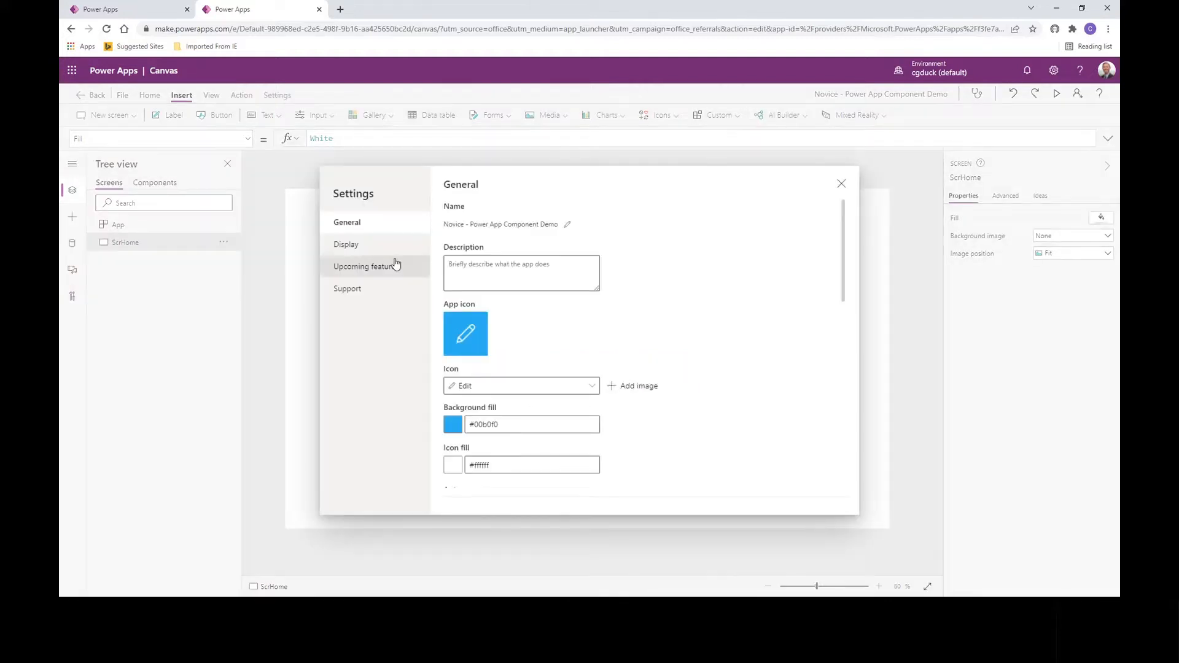
{"action": "left_click", "coordinate": [373, 273]}
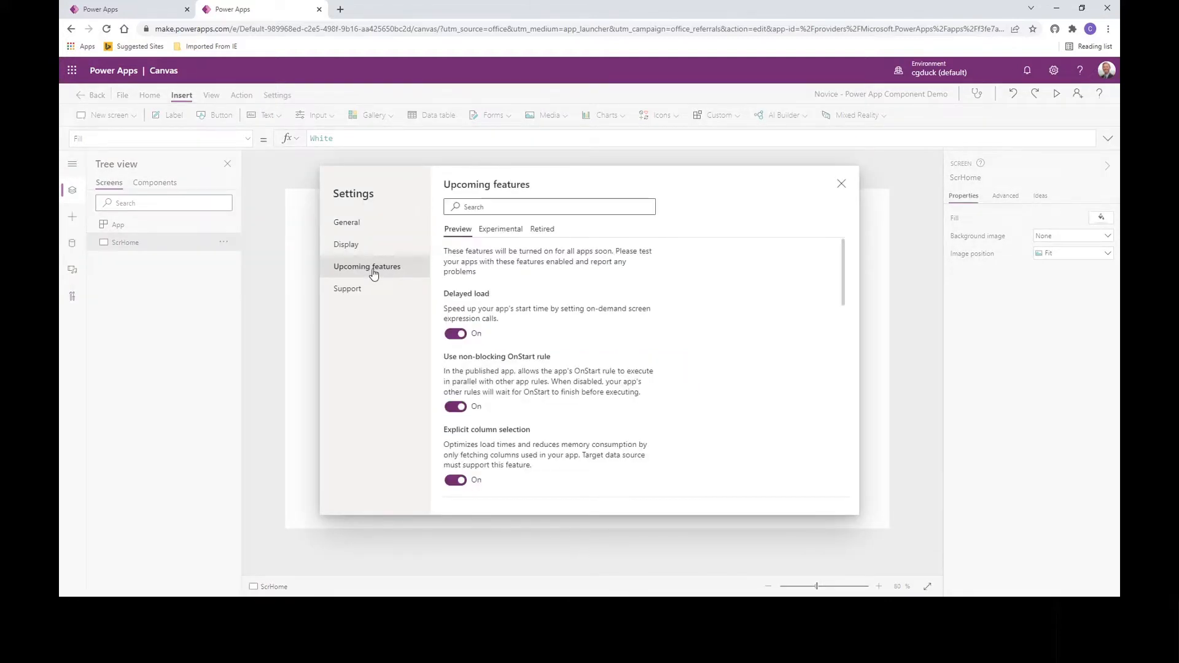
{"action": "left_click", "coordinate": [542, 229]}
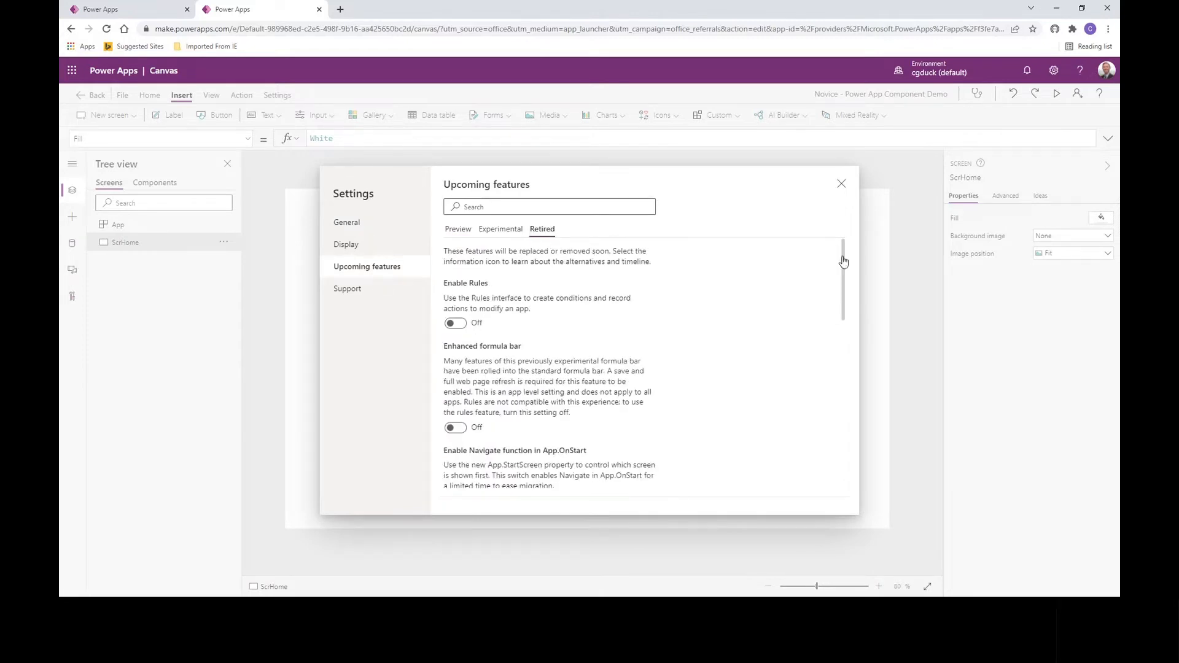
{"action": "left_click_drag", "start_coordinate": [844, 261], "coordinate": [847, 317]}
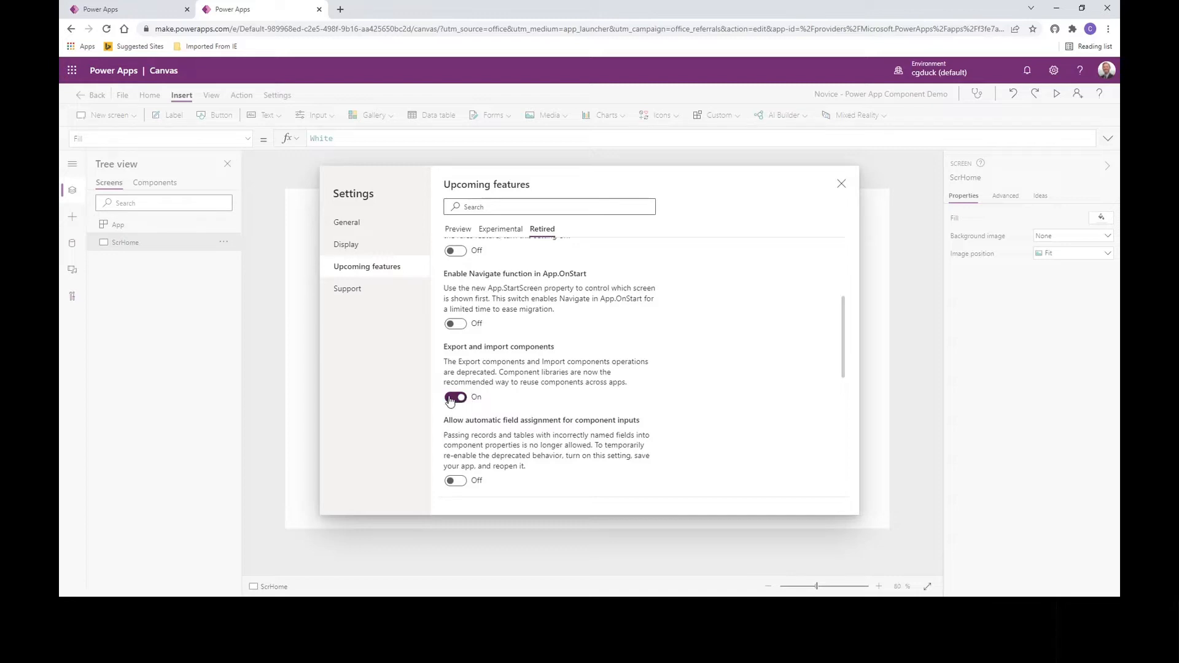
{"action": "left_click", "coordinate": [452, 399]}
{"action": "left_click", "coordinate": [840, 184]}
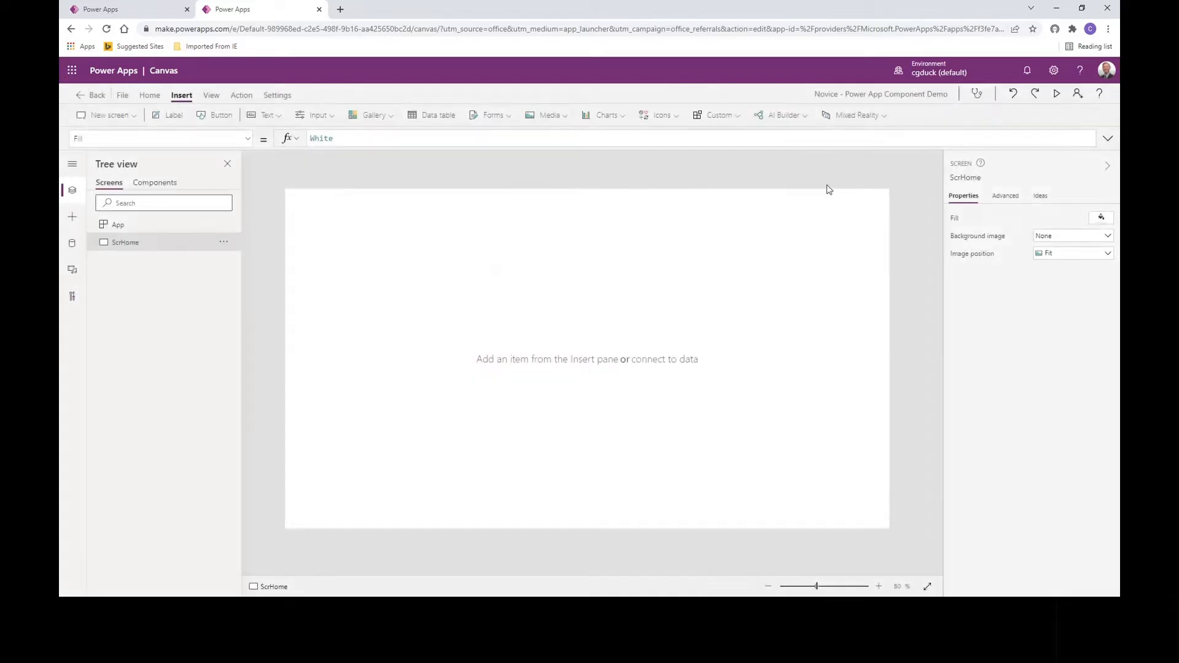
Step: Enable the retired 'Export and import components' feature under Settings > Upcoming features
{"action": "left_click", "coordinate": [739, 117]}
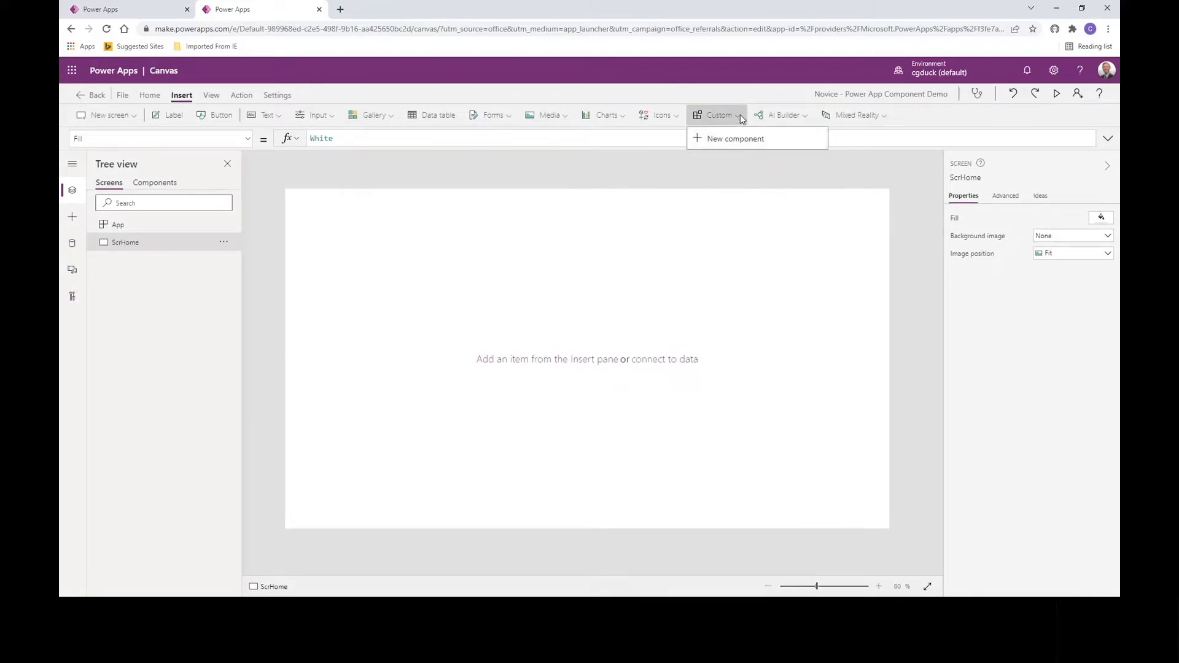
{"action": "left_click", "coordinate": [743, 118]}
{"action": "left_click", "coordinate": [277, 95]}
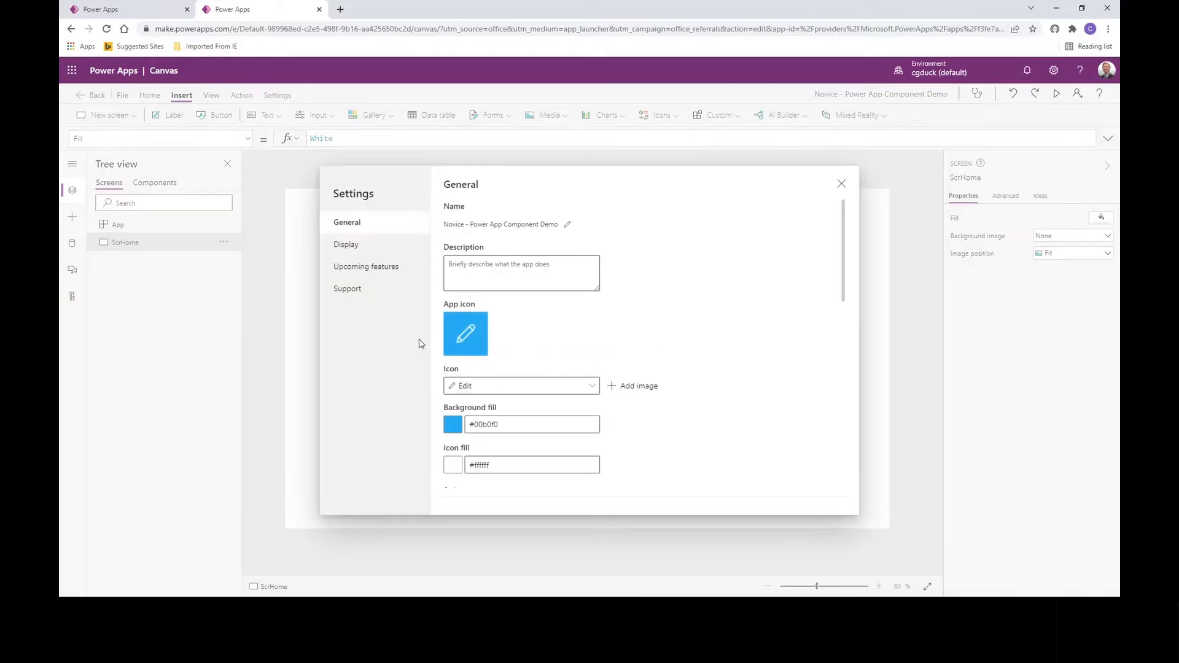
{"action": "left_click", "coordinate": [356, 268]}
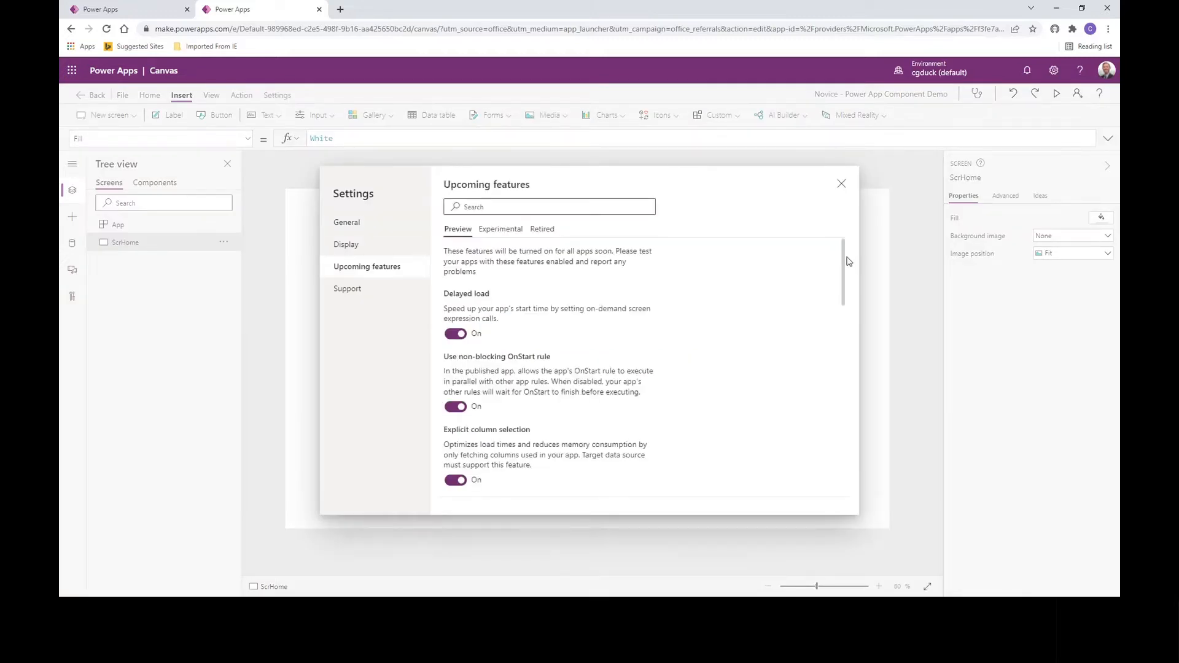
{"action": "scroll", "coordinate": [846, 279], "scroll_direction": "down", "scroll_amount": 1}
{"action": "scroll", "coordinate": [841, 288], "scroll_direction": "down", "scroll_amount": 5}
{"action": "scroll", "coordinate": [838, 302], "scroll_direction": "up", "scroll_amount": 4}
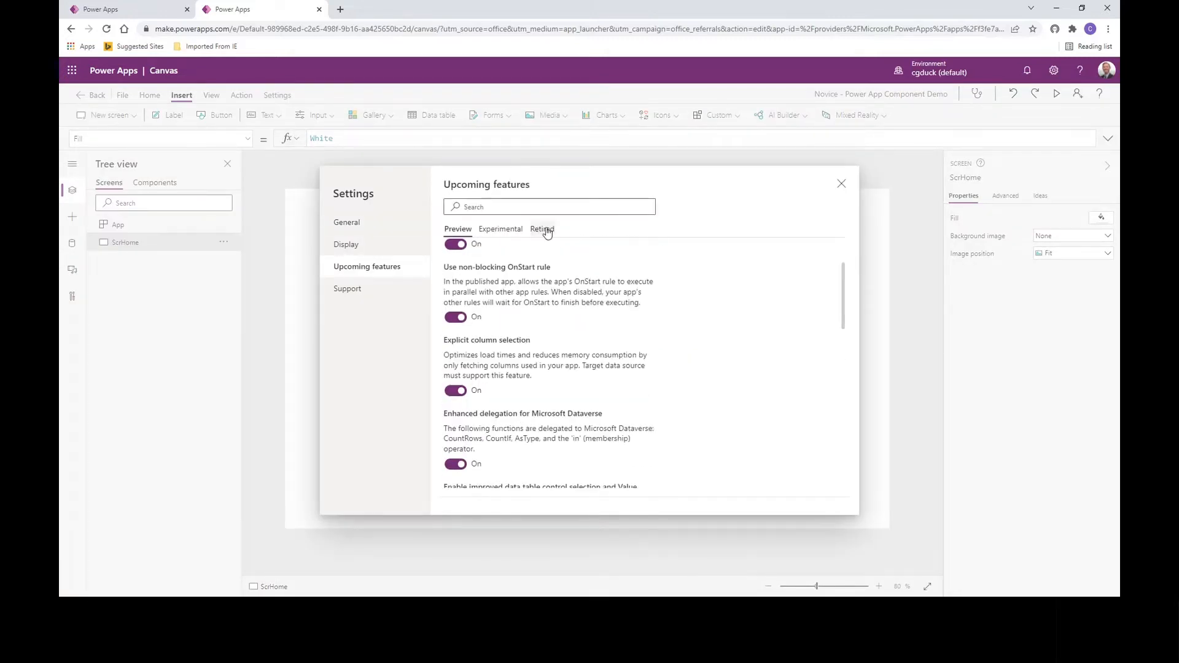
{"action": "left_click", "coordinate": [543, 229]}
{"action": "left_click_drag", "start_coordinate": [845, 284], "coordinate": [836, 350]}
{"action": "left_click", "coordinate": [456, 390]}
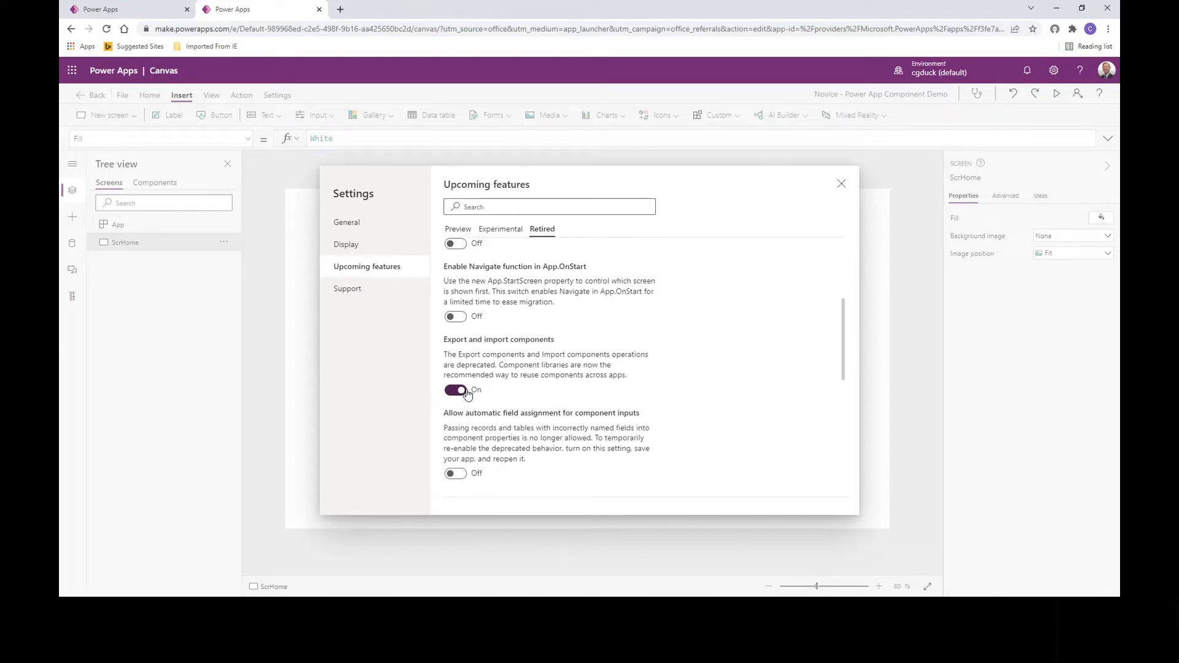
{"action": "left_click", "coordinate": [841, 183]}
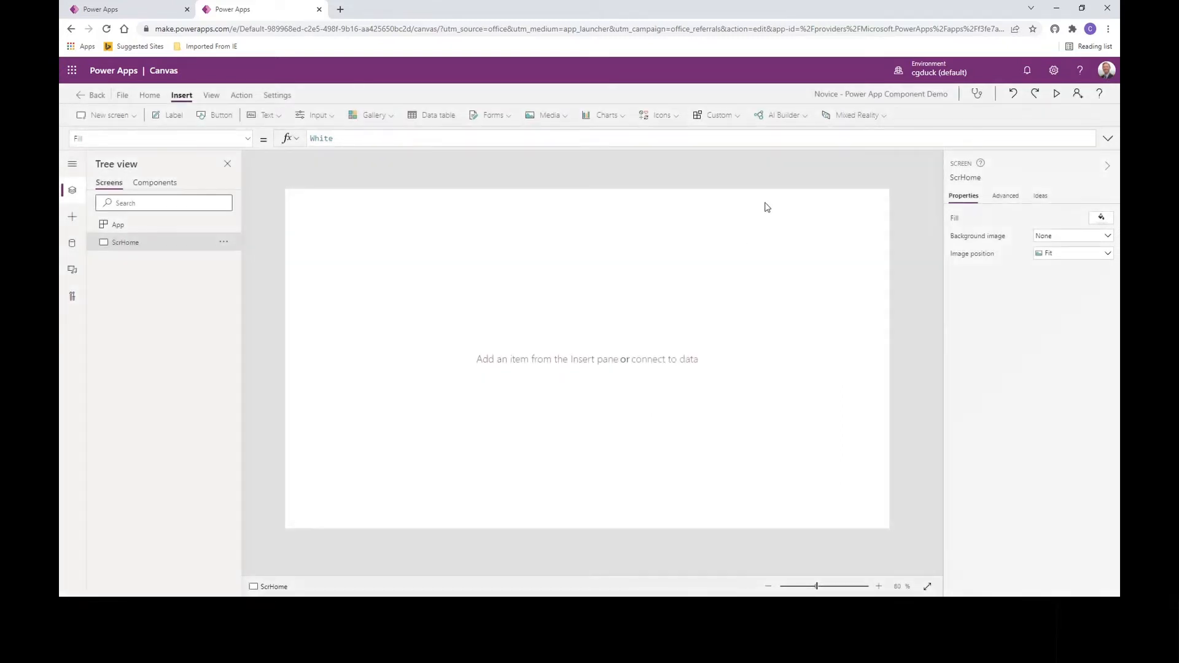
{"action": "left_click", "coordinate": [740, 116]}
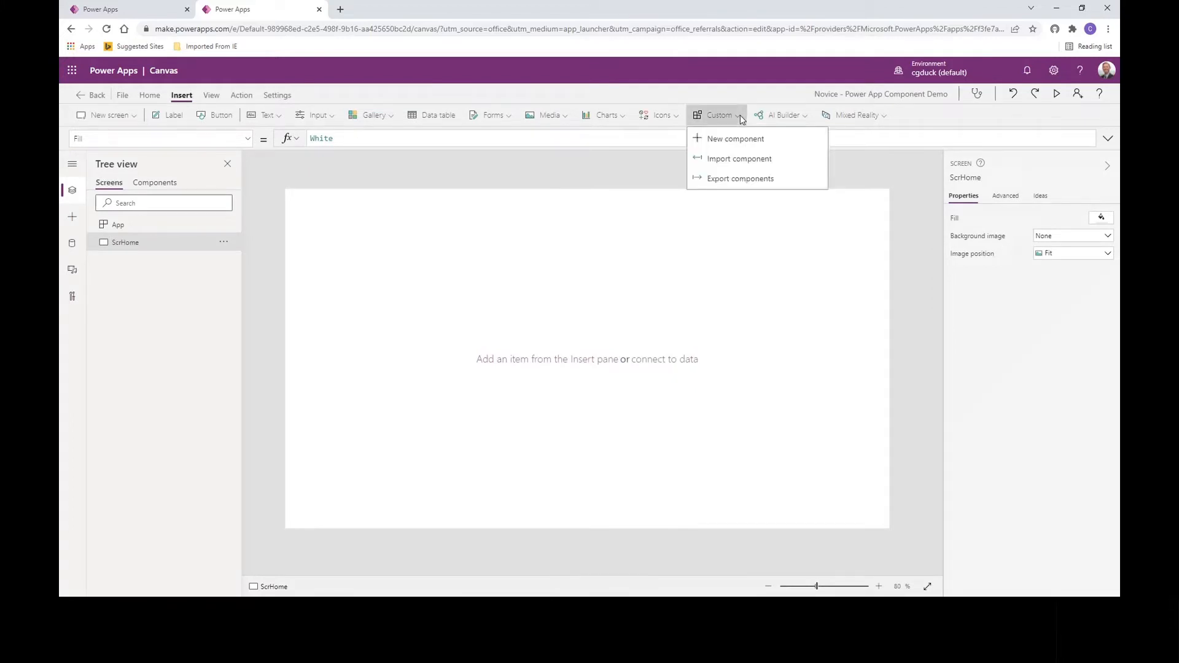
Step: From the Insert pane, bring up Get more components to list the Banner Component library
{"action": "left_click", "coordinate": [739, 115]}
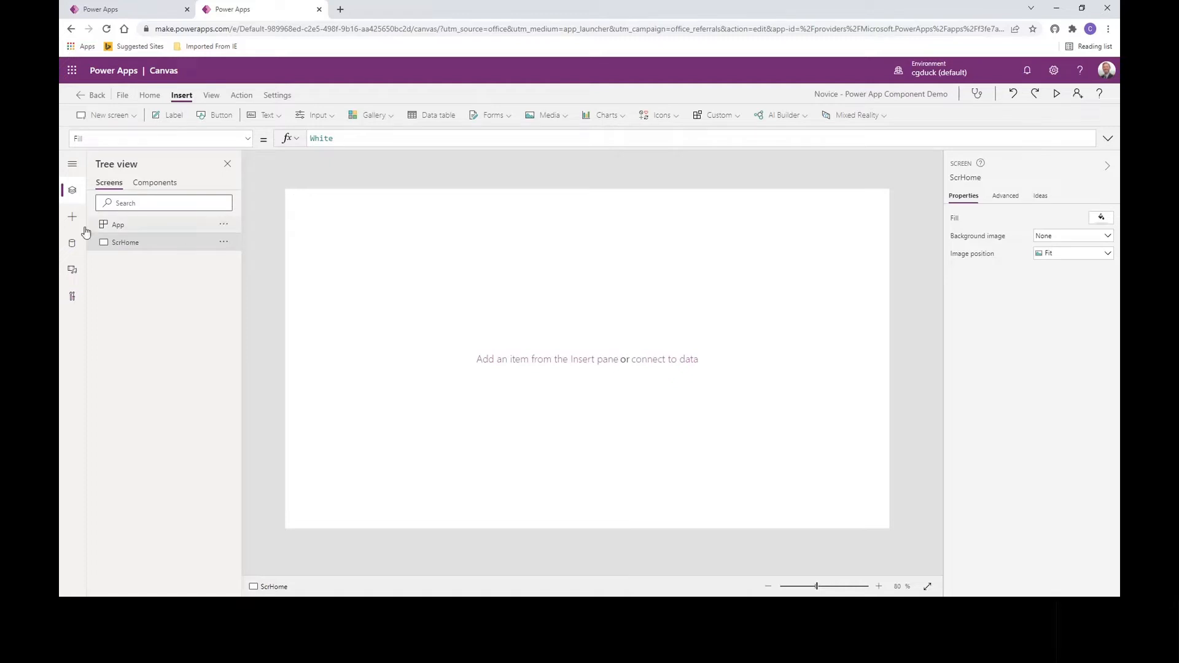
{"action": "left_click", "coordinate": [73, 219]}
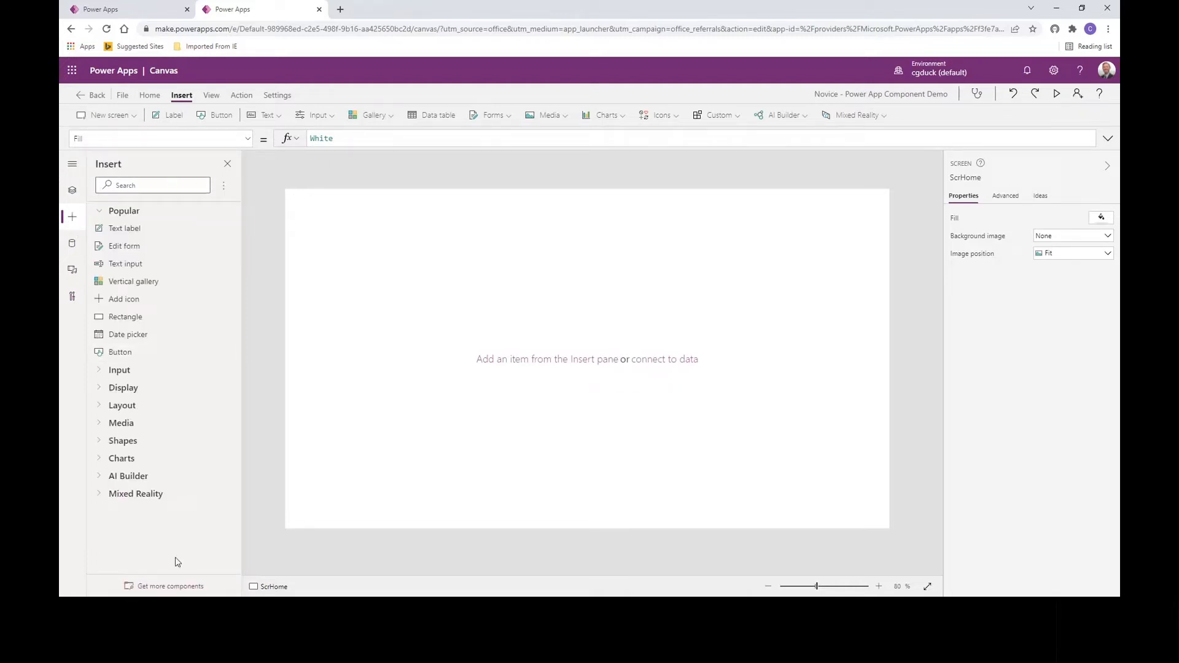
{"action": "left_click", "coordinate": [152, 589]}
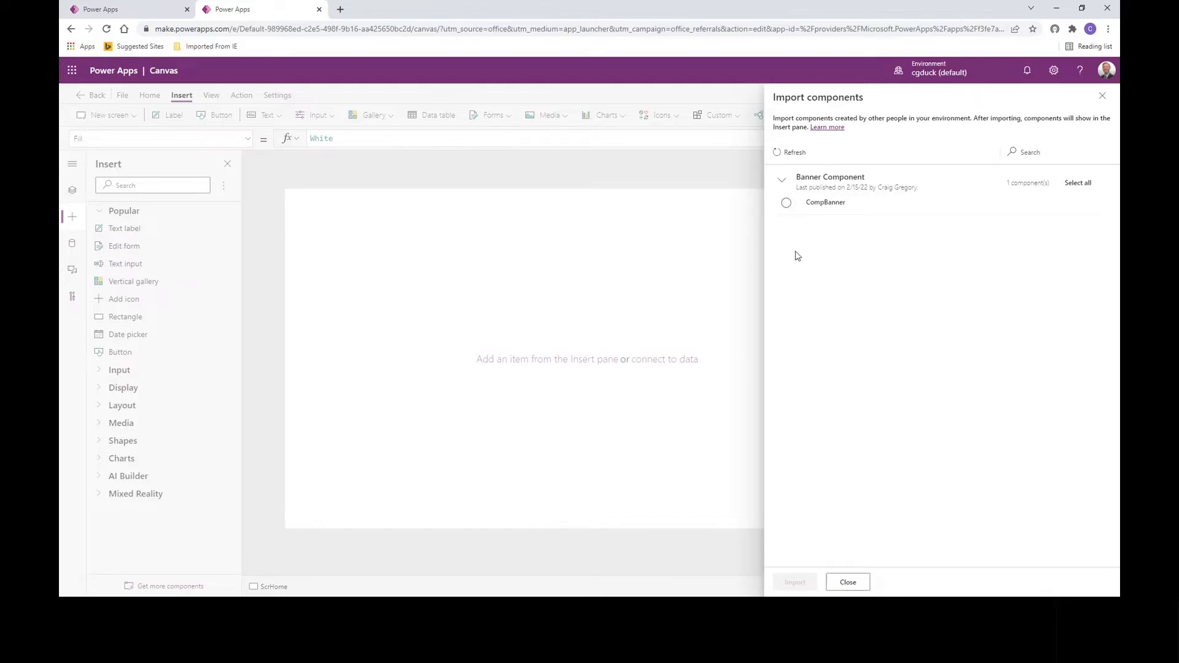
Step: Import CompBanner from the Banner Component library
{"action": "left_click", "coordinate": [787, 203]}
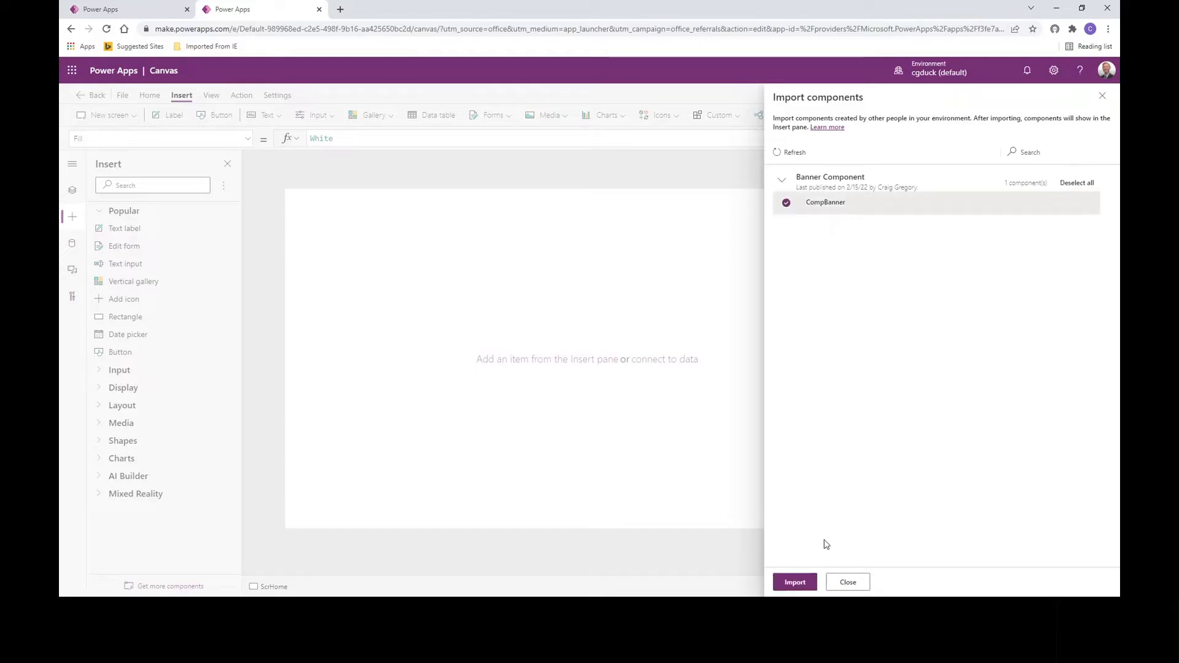
{"action": "left_click", "coordinate": [796, 583]}
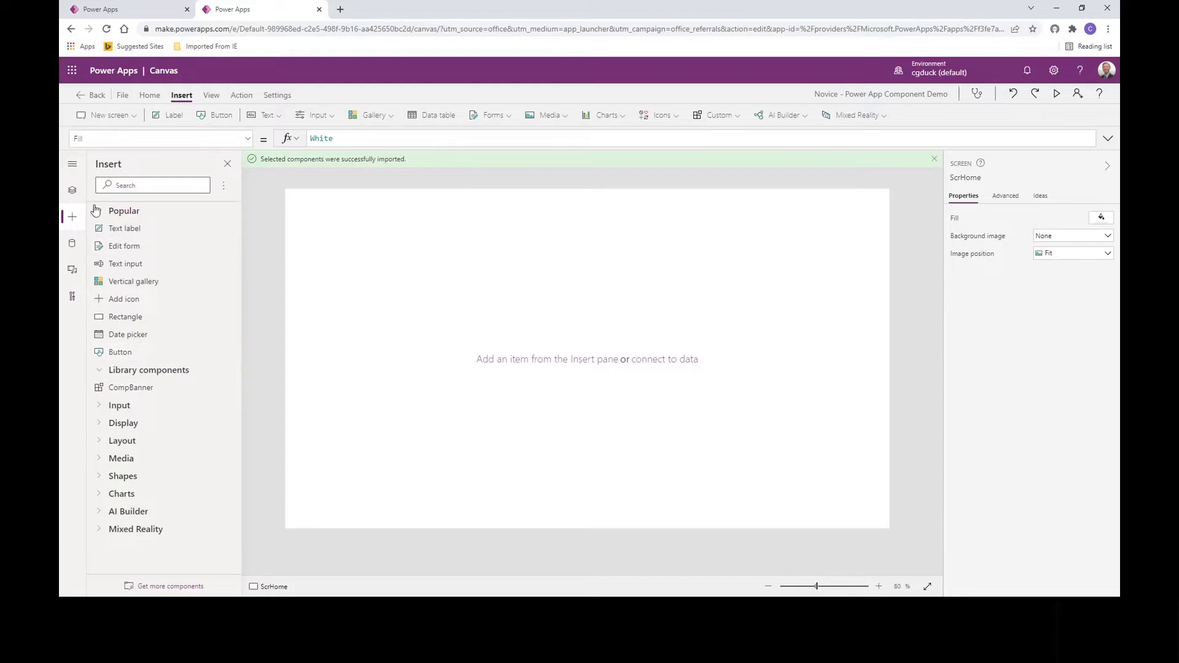
Step: Insert CompBanner from Library components onto ScrHome as CompBanner_1, then select the screen
{"action": "left_click", "coordinate": [73, 192]}
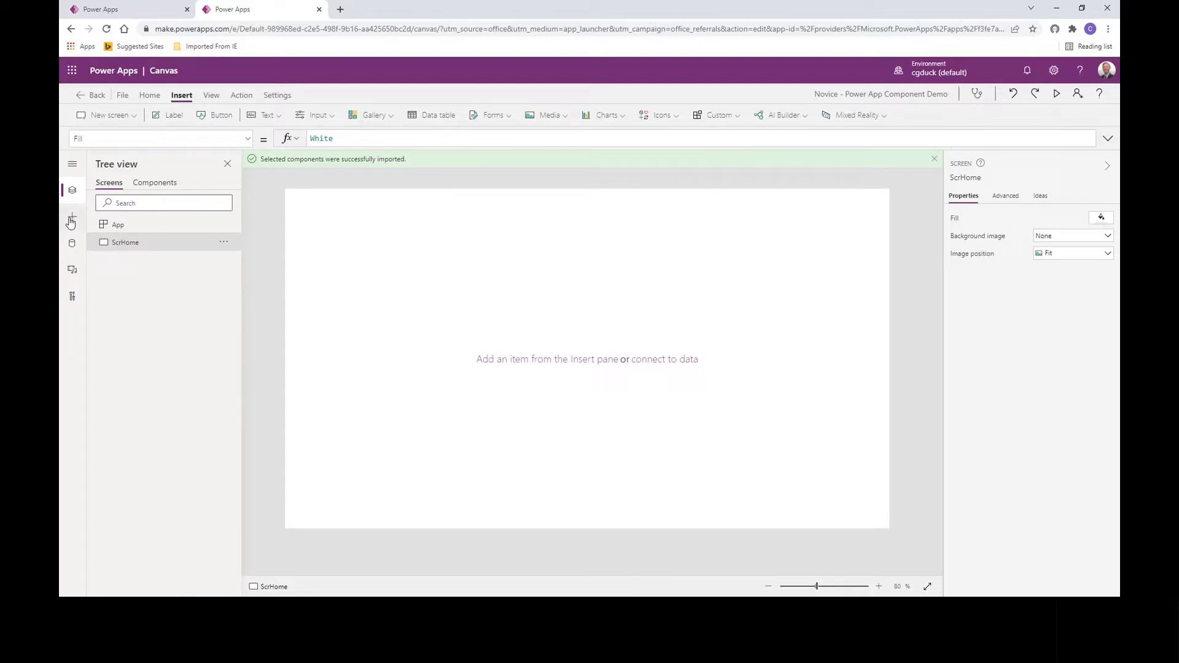
{"action": "left_click", "coordinate": [72, 220]}
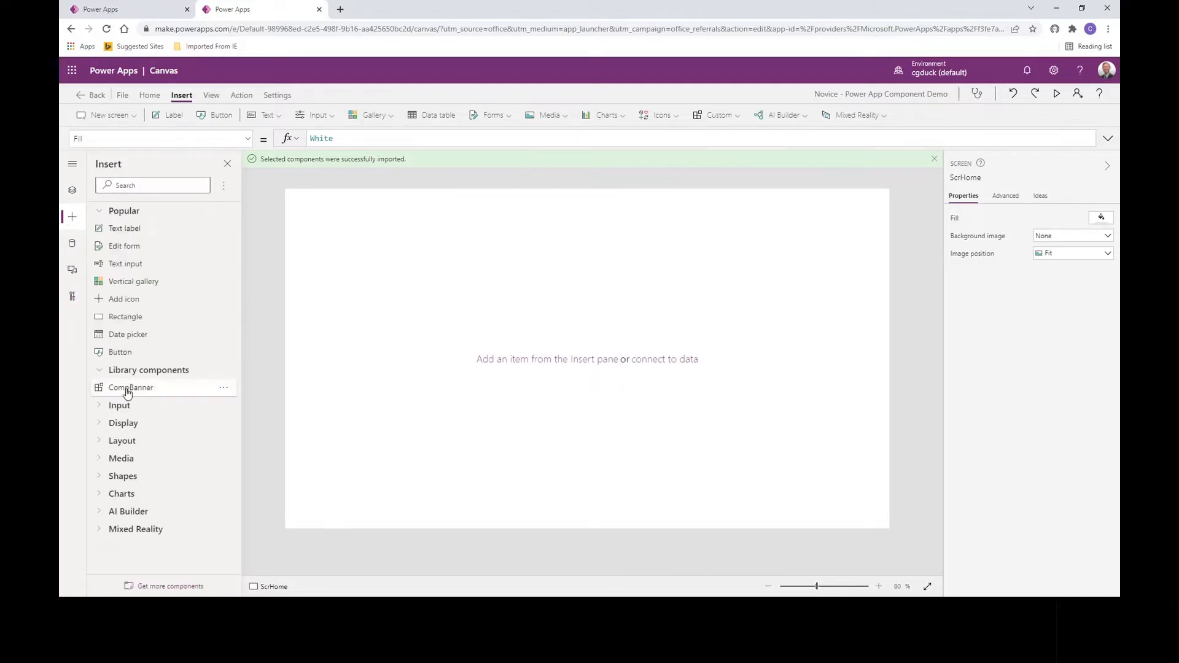
{"action": "left_click", "coordinate": [127, 389]}
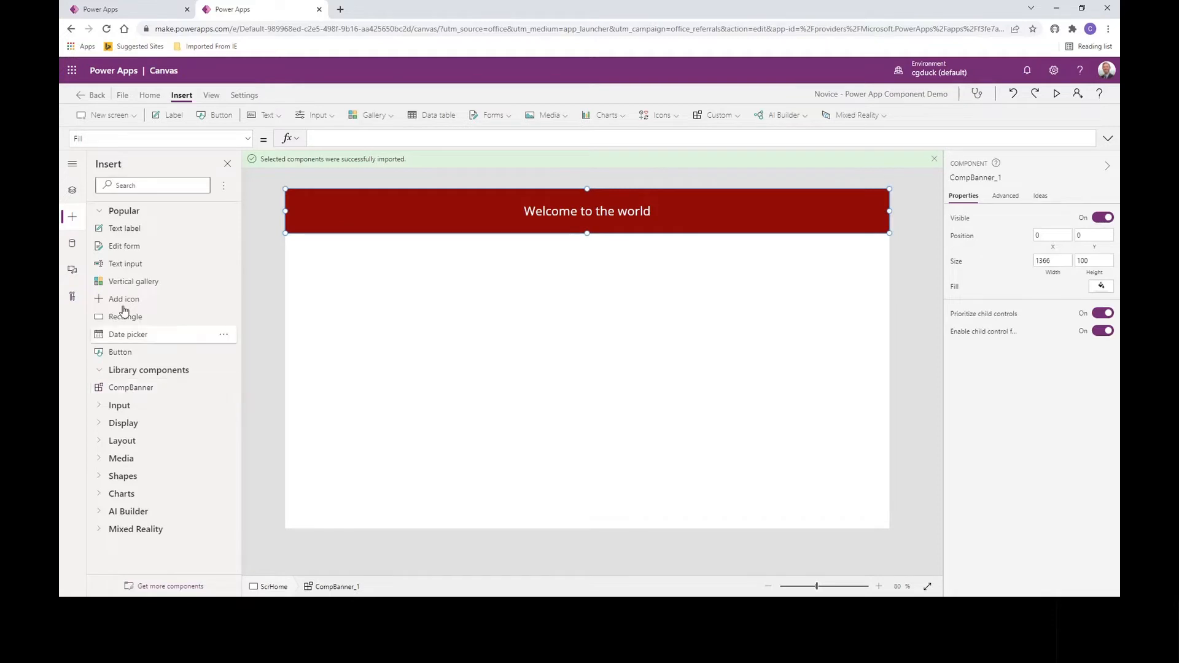
{"action": "left_click", "coordinate": [71, 192]}
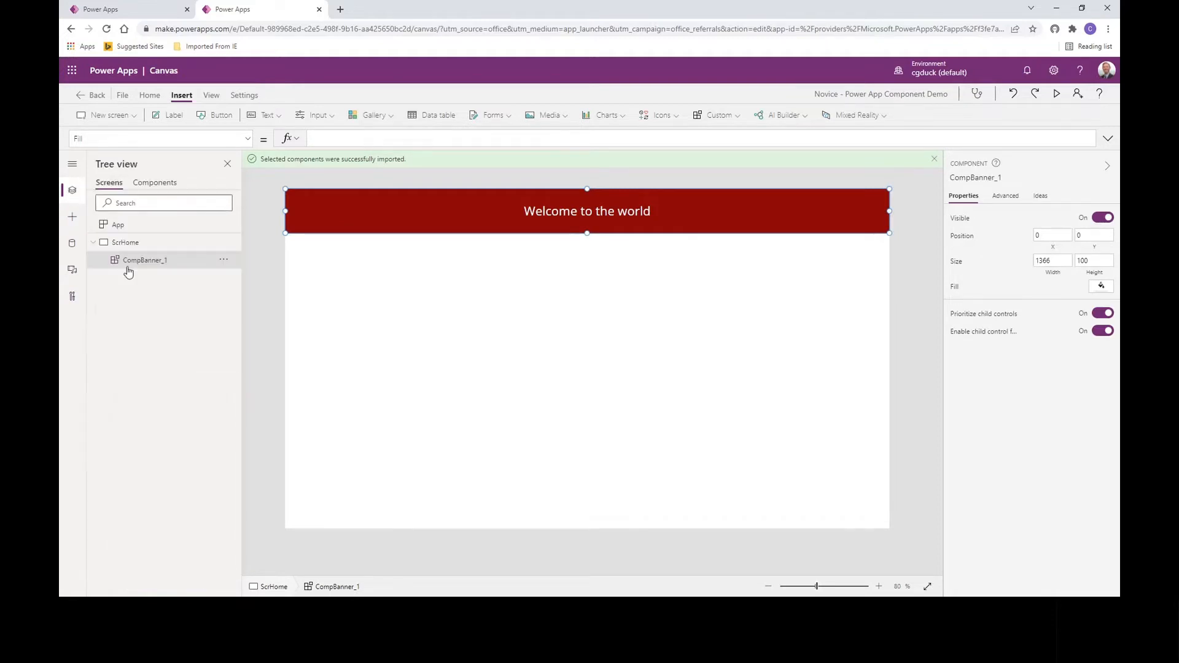
{"action": "left_click", "coordinate": [465, 338]}
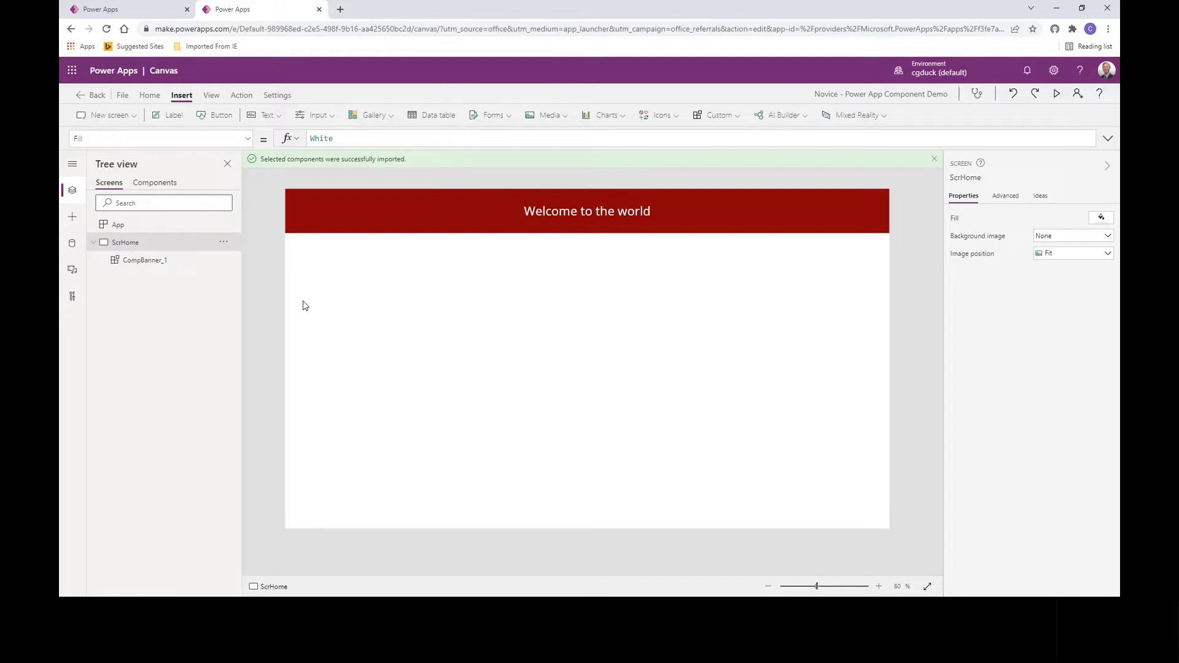
Step: Set CompBanner_1's Fill formula to Blue
{"action": "left_click", "coordinate": [336, 225]}
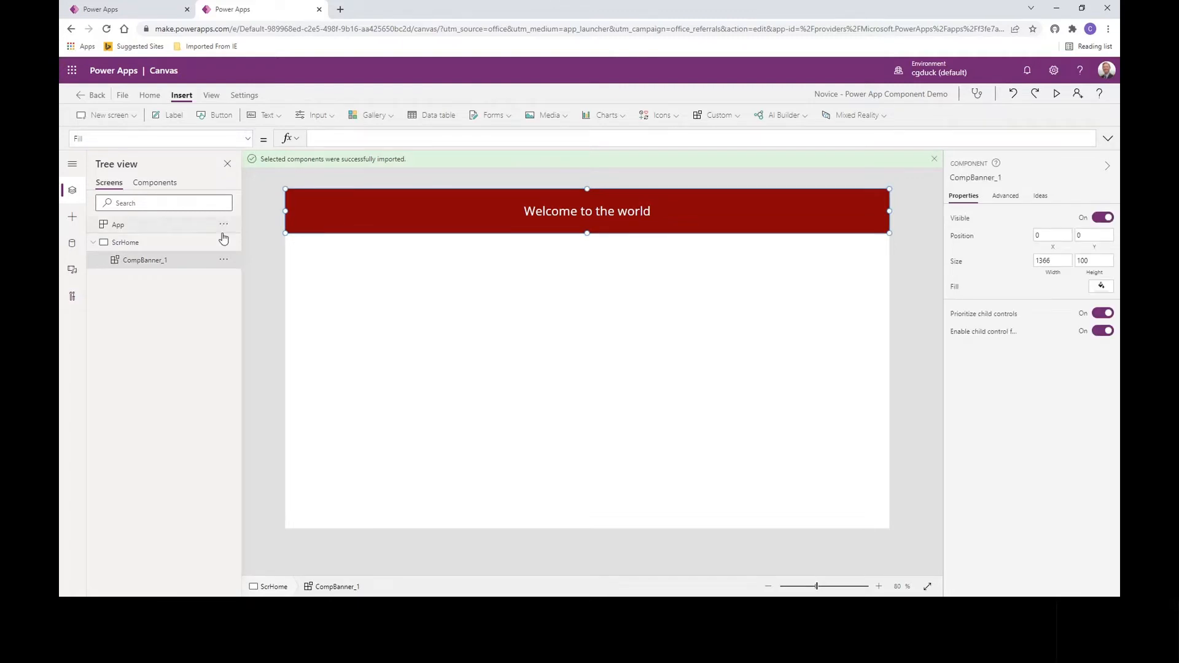
{"action": "left_click", "coordinate": [341, 138]}
{"action": "type", "text": "Blue"}
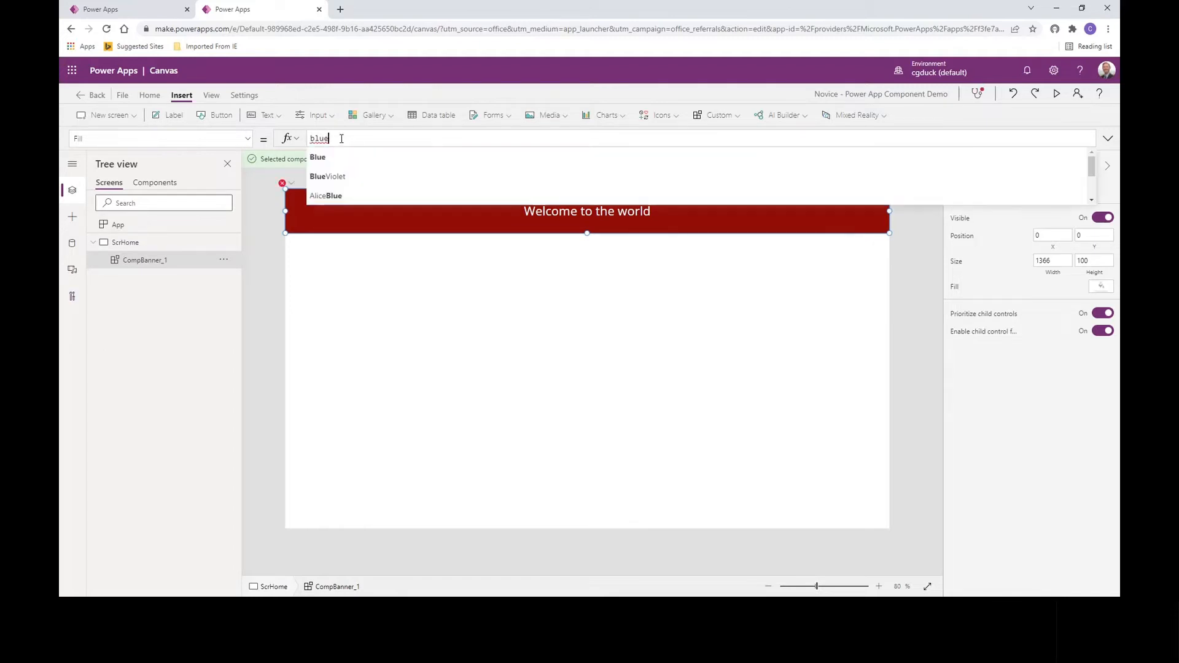
{"action": "left_click", "coordinate": [392, 307]}
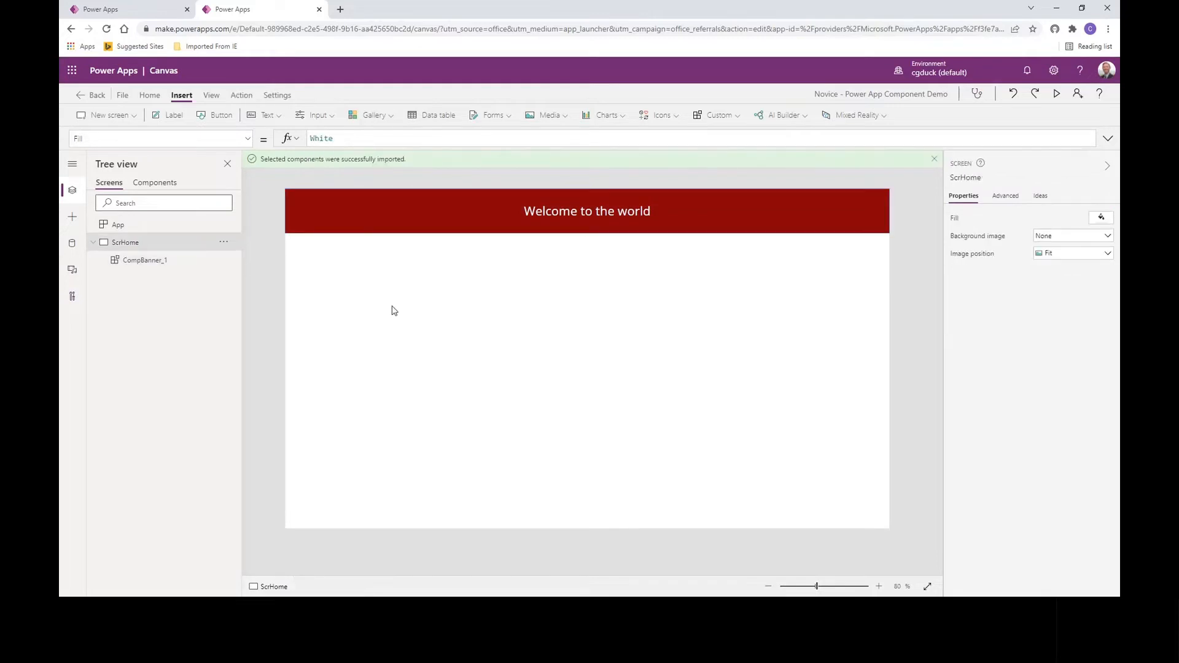
{"action": "left_click", "coordinate": [354, 224]}
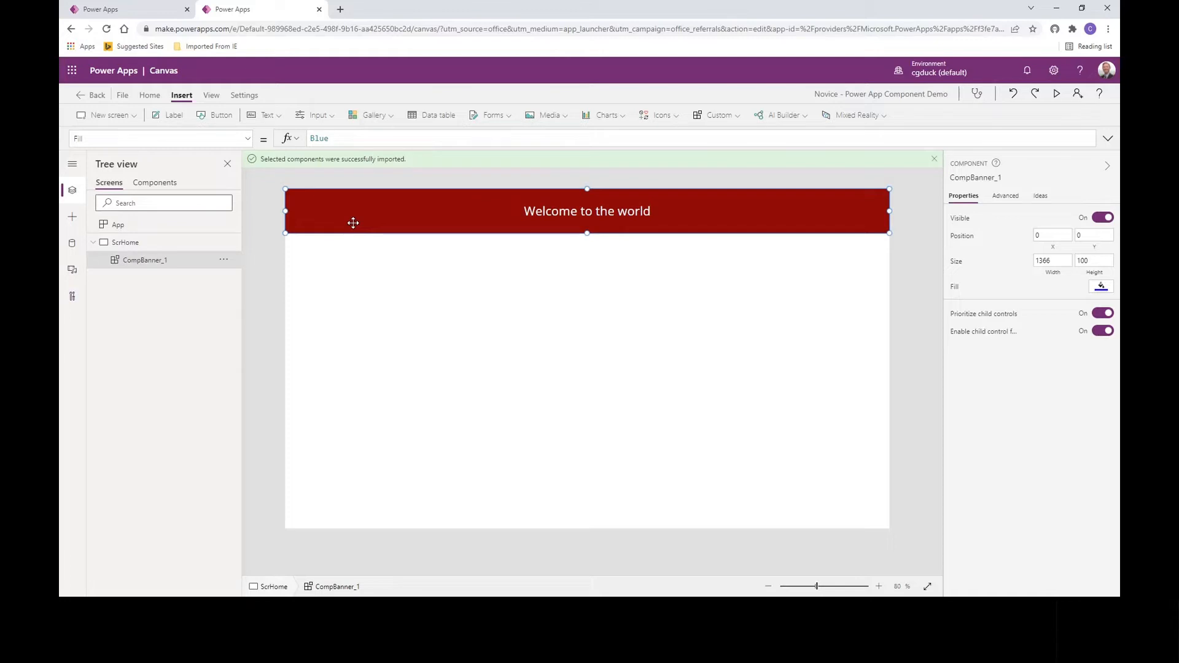
Step: Delete the White value from ScrHome's Fill formula
{"action": "left_click", "coordinate": [393, 272]}
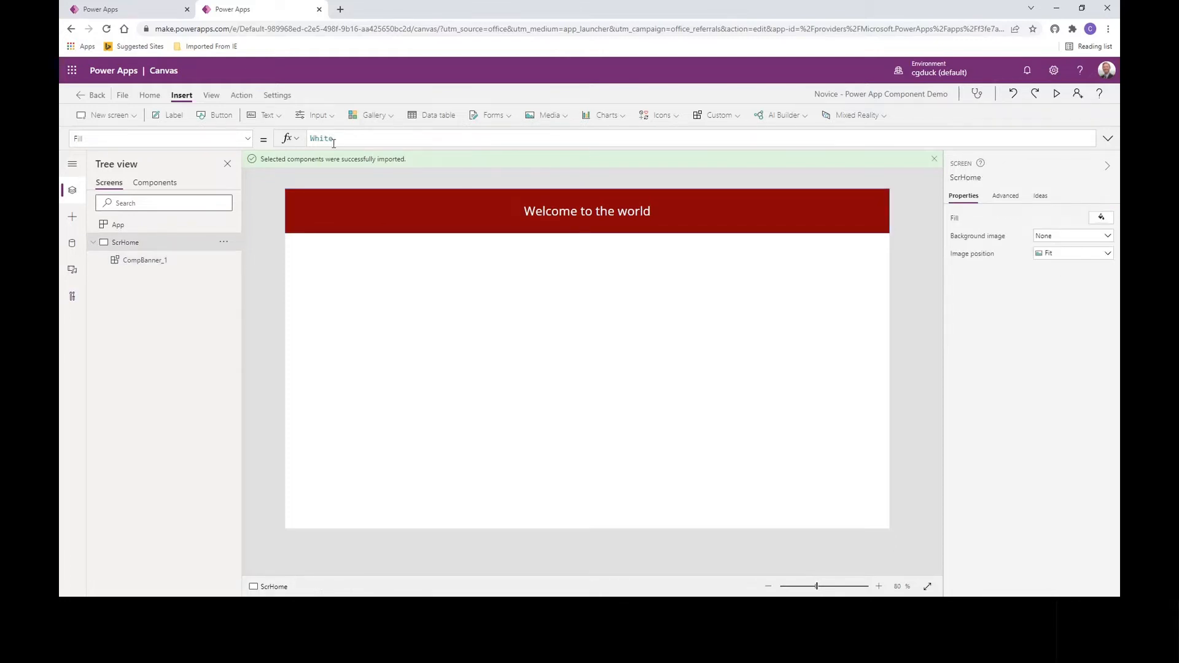
{"action": "left_click_drag", "start_coordinate": [336, 139], "coordinate": [293, 140]}
{"action": "key", "text": "Delete"}
Step: In the Banner Component library, change lblbanner's Fill from DarkRed to SkyBlue
{"action": "left_click", "coordinate": [135, 18]}
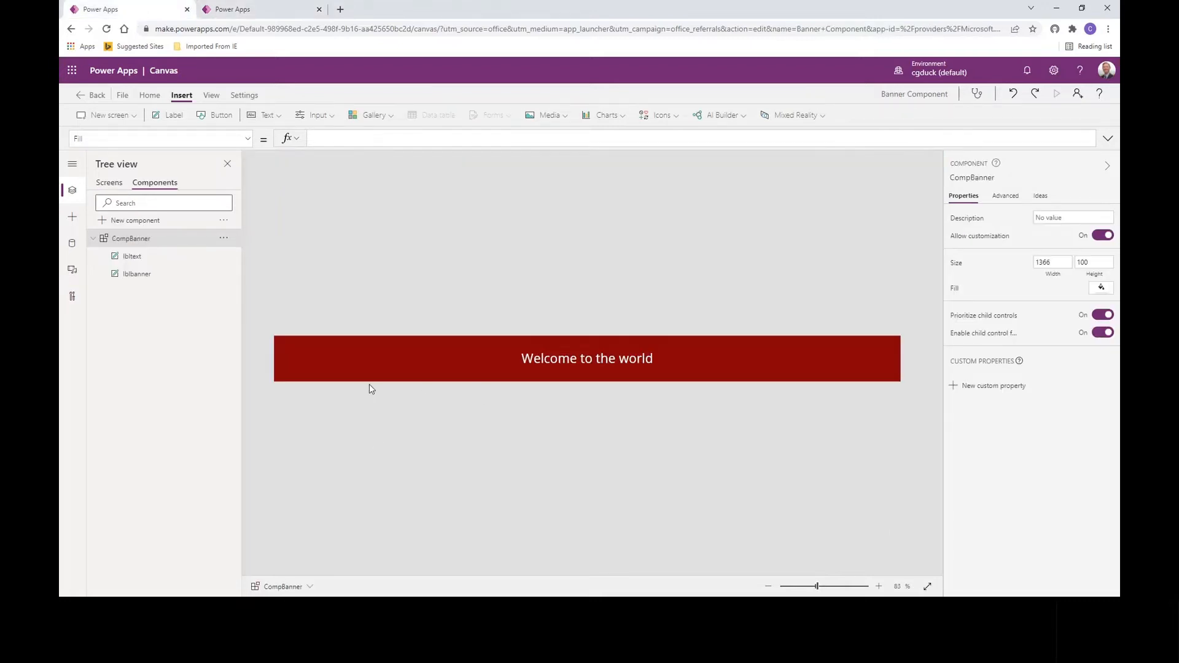
{"action": "left_click", "coordinate": [364, 368]}
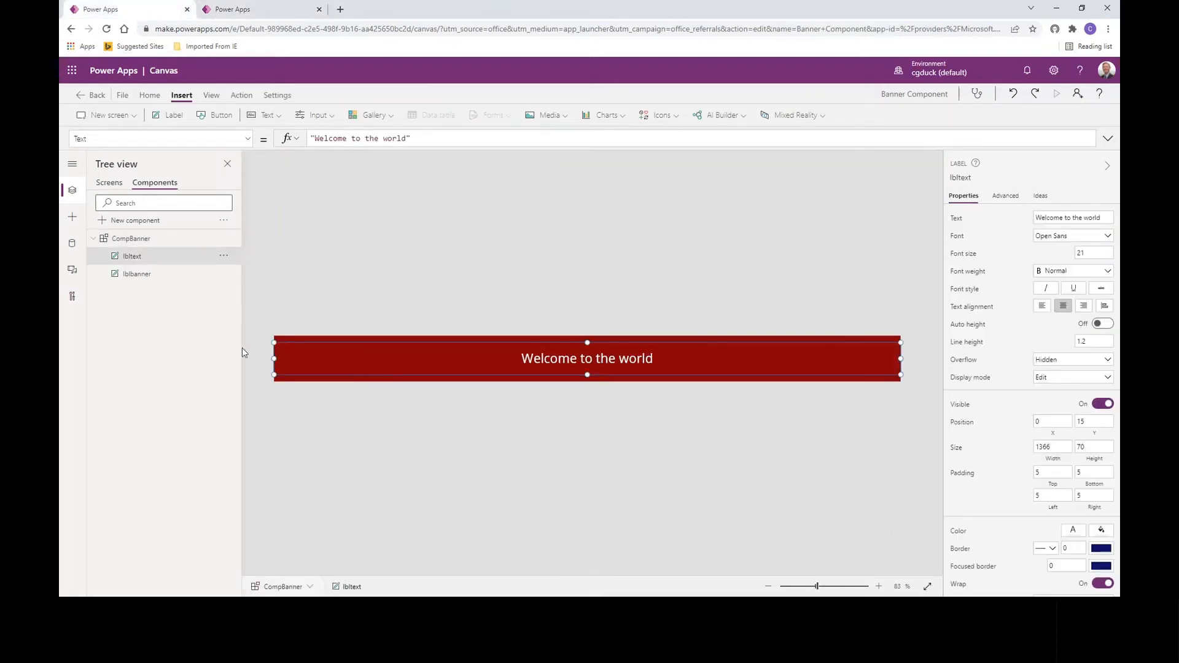
{"action": "left_click", "coordinate": [138, 274]}
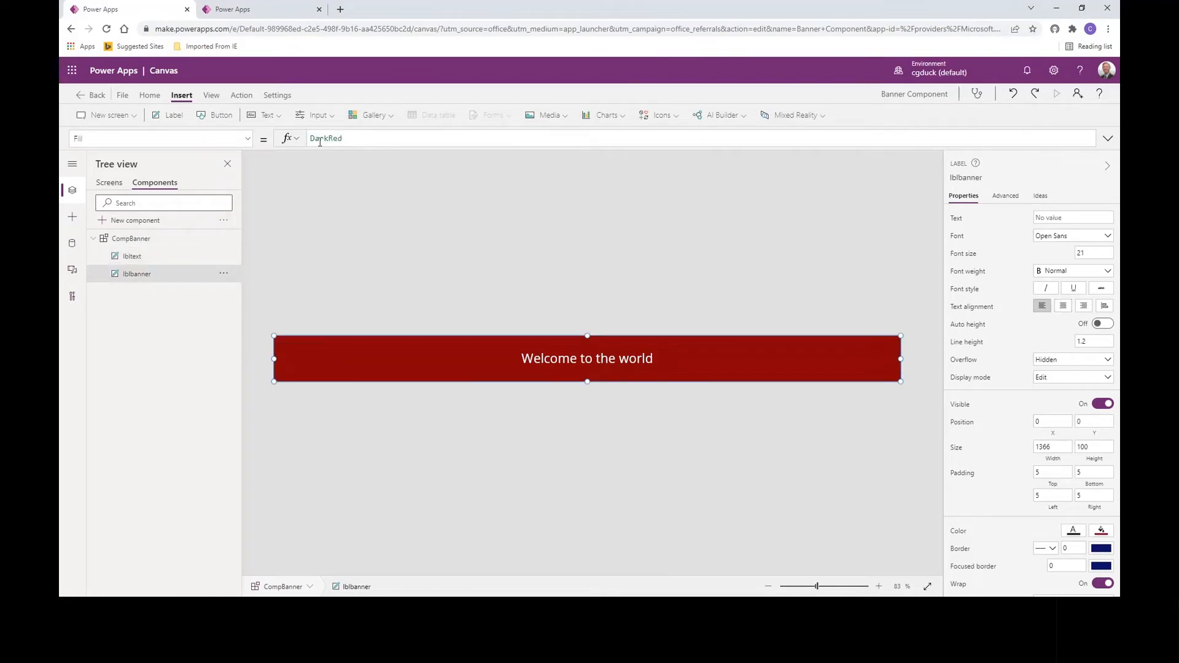
{"action": "left_click_drag", "start_coordinate": [311, 138], "coordinate": [394, 138]}
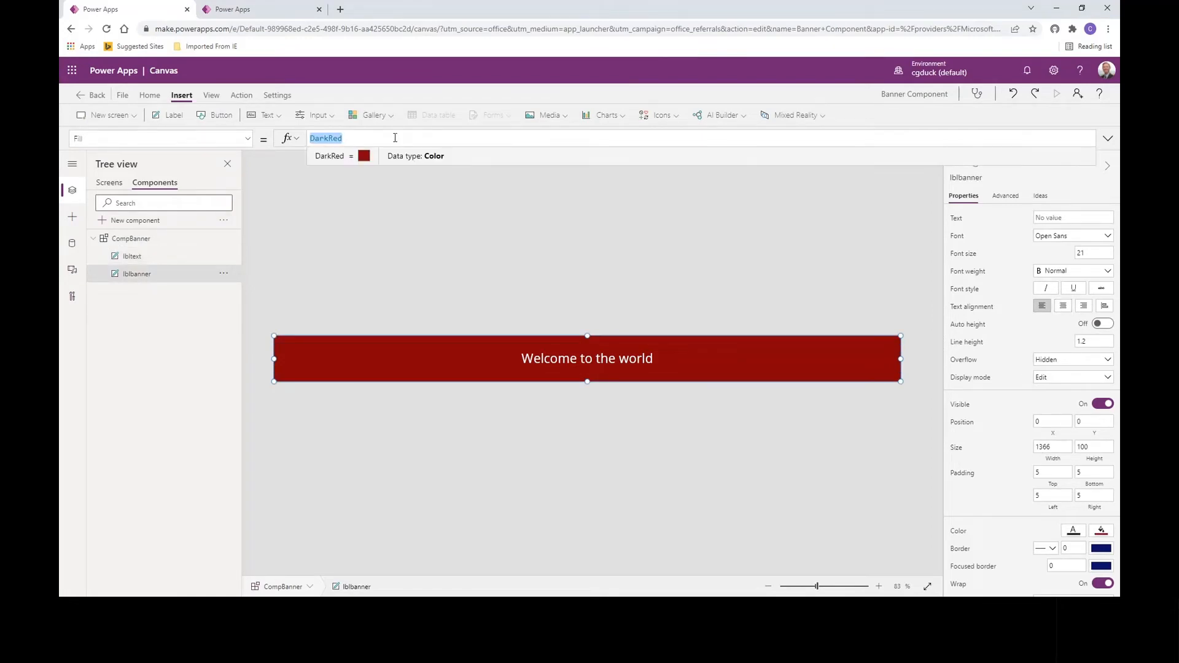
{"action": "type", "text": "sk"}
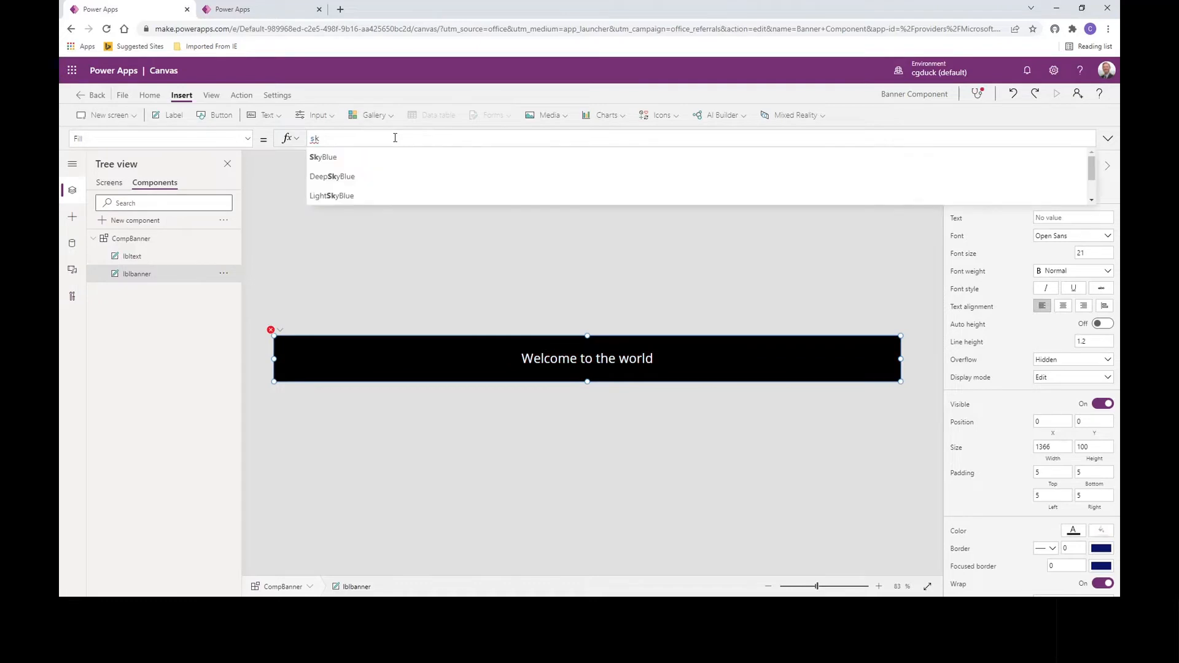
{"action": "key", "text": "Tab"}
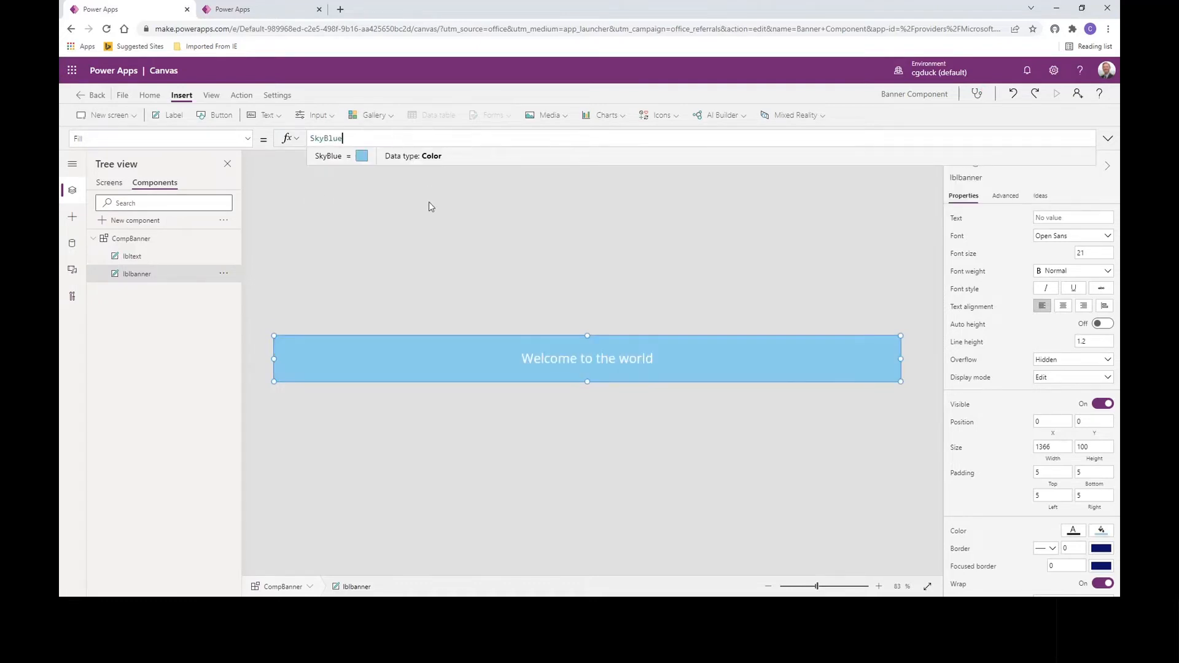
Step: Set lbltext's welcome text colour to black
{"action": "left_click", "coordinate": [1073, 530]}
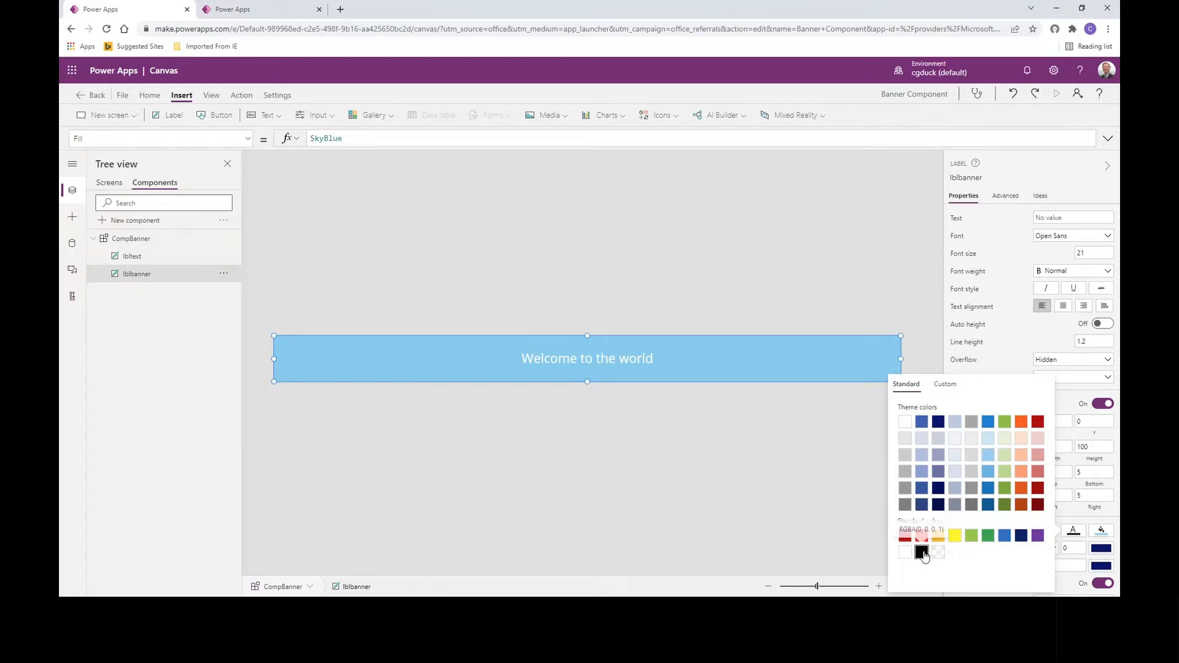
{"action": "left_click", "coordinate": [132, 258]}
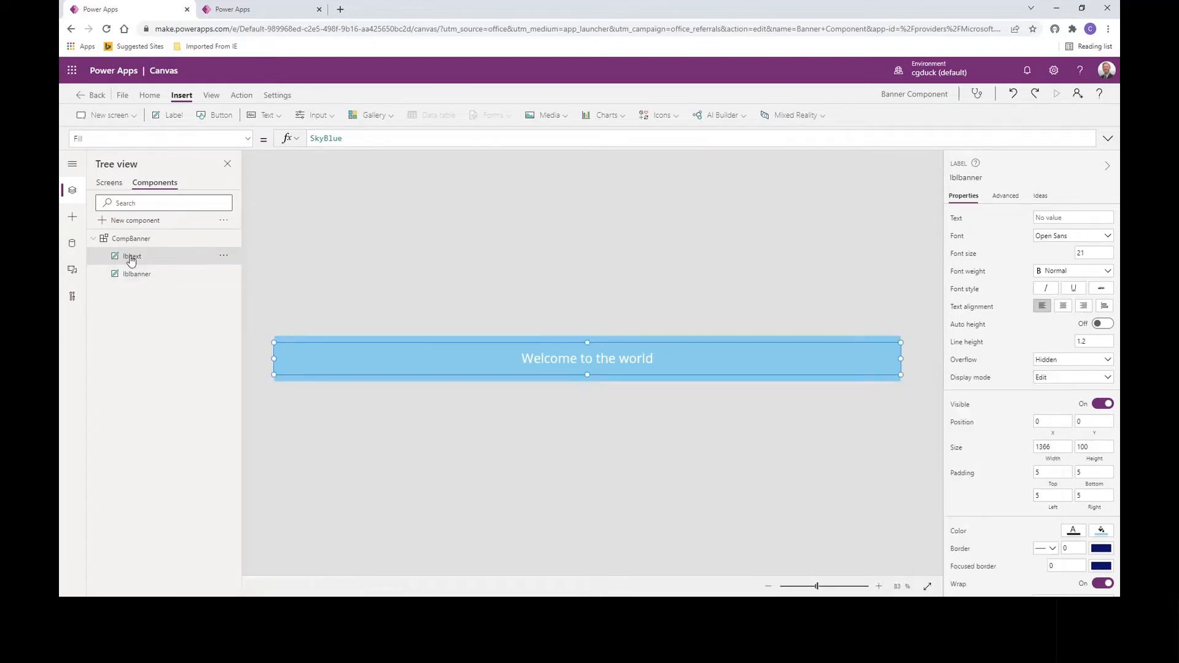
{"action": "left_click", "coordinate": [1073, 531]}
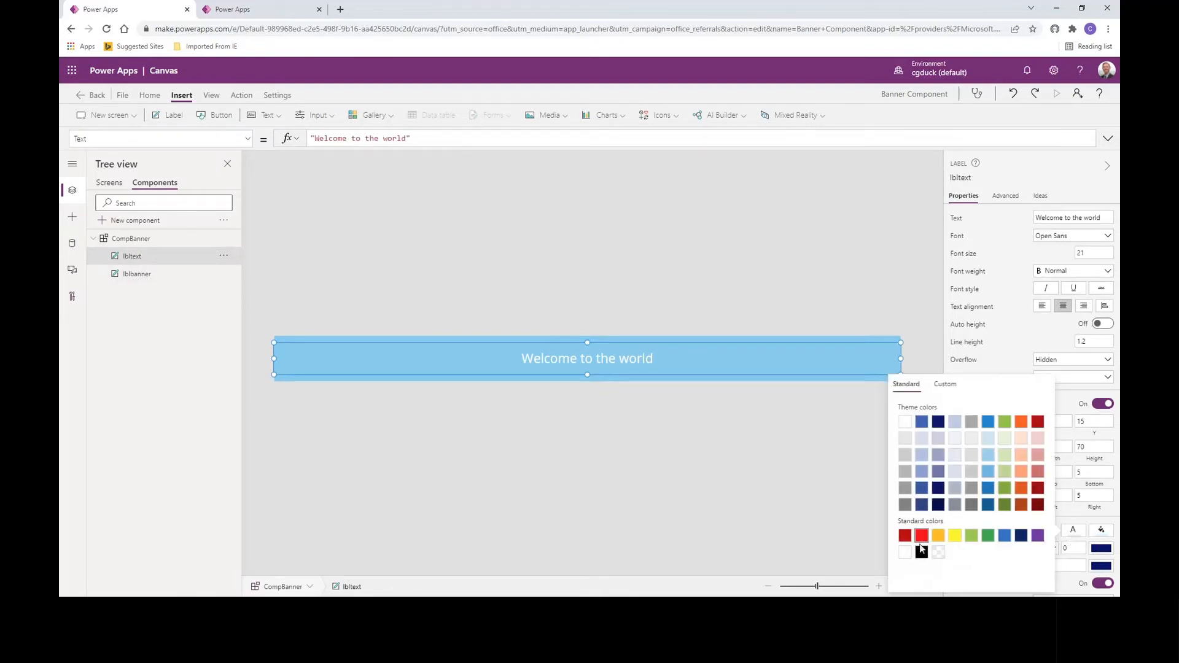
{"action": "left_click", "coordinate": [921, 553]}
{"action": "left_click", "coordinate": [627, 450]}
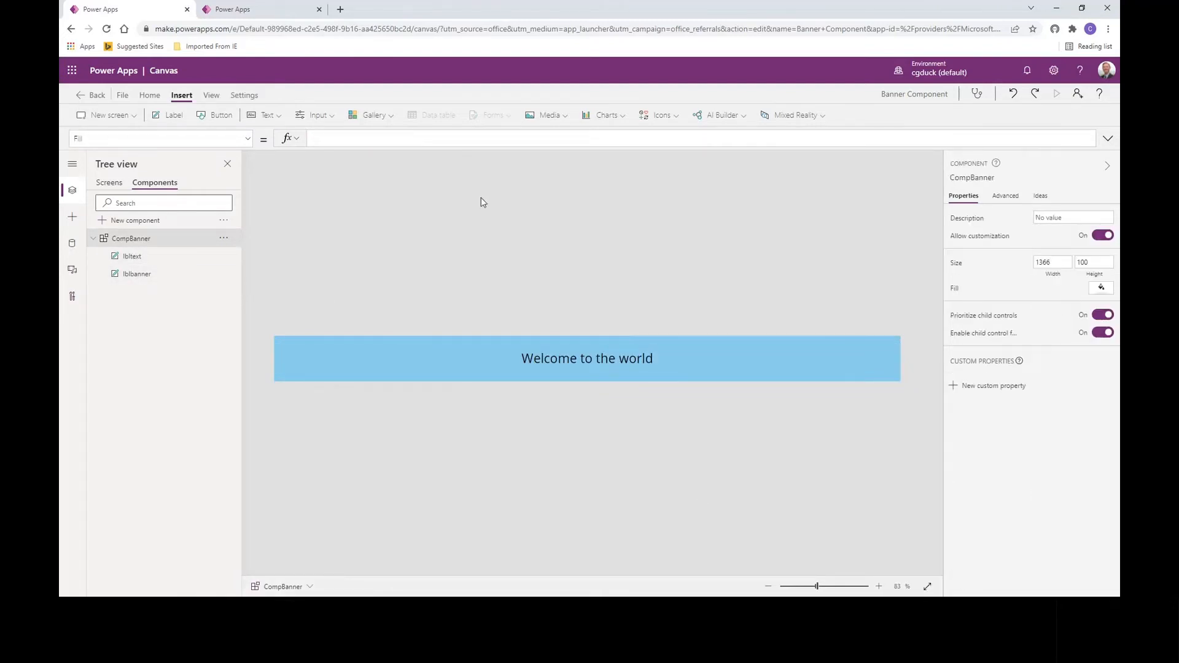
Step: Save the Banner Component library and publish this version, then return to the app tab
{"action": "left_click", "coordinate": [123, 95]}
{"action": "left_click", "coordinate": [180, 244]}
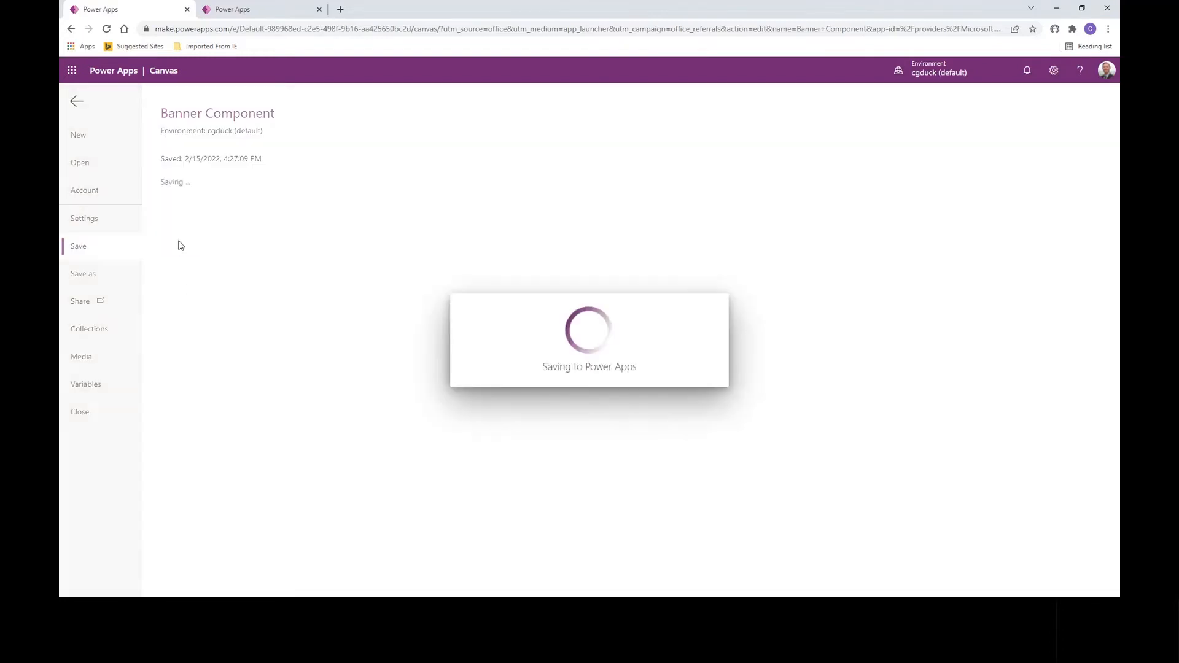
{"action": "left_click", "coordinate": [201, 211]}
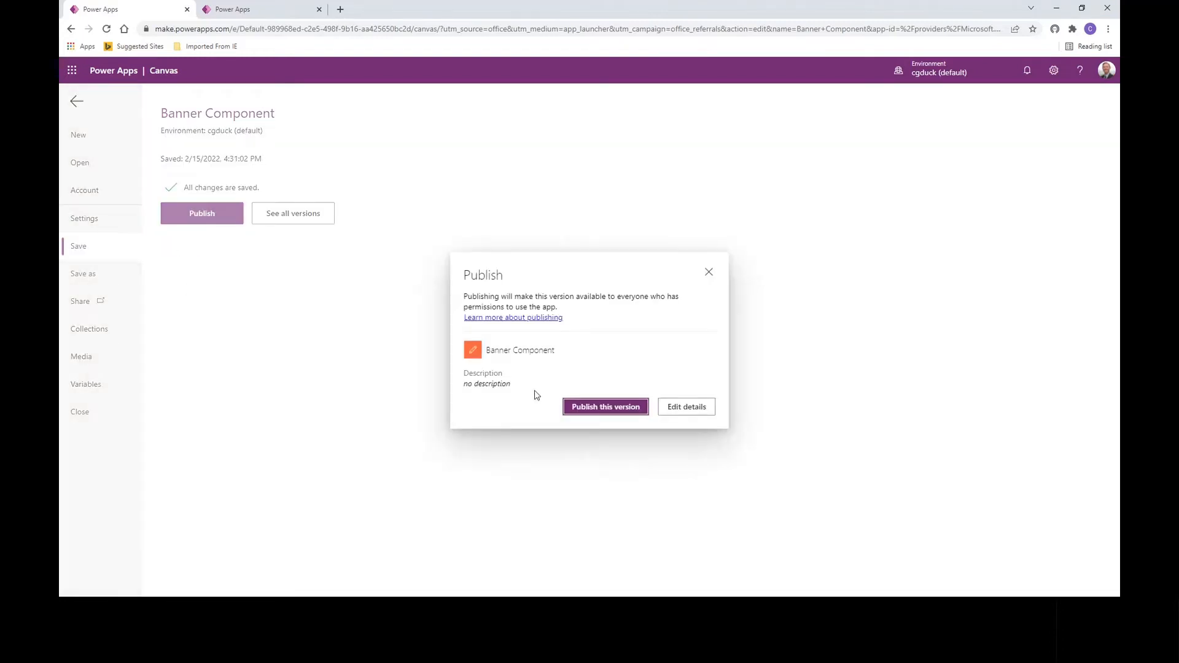
{"action": "left_click", "coordinate": [591, 408]}
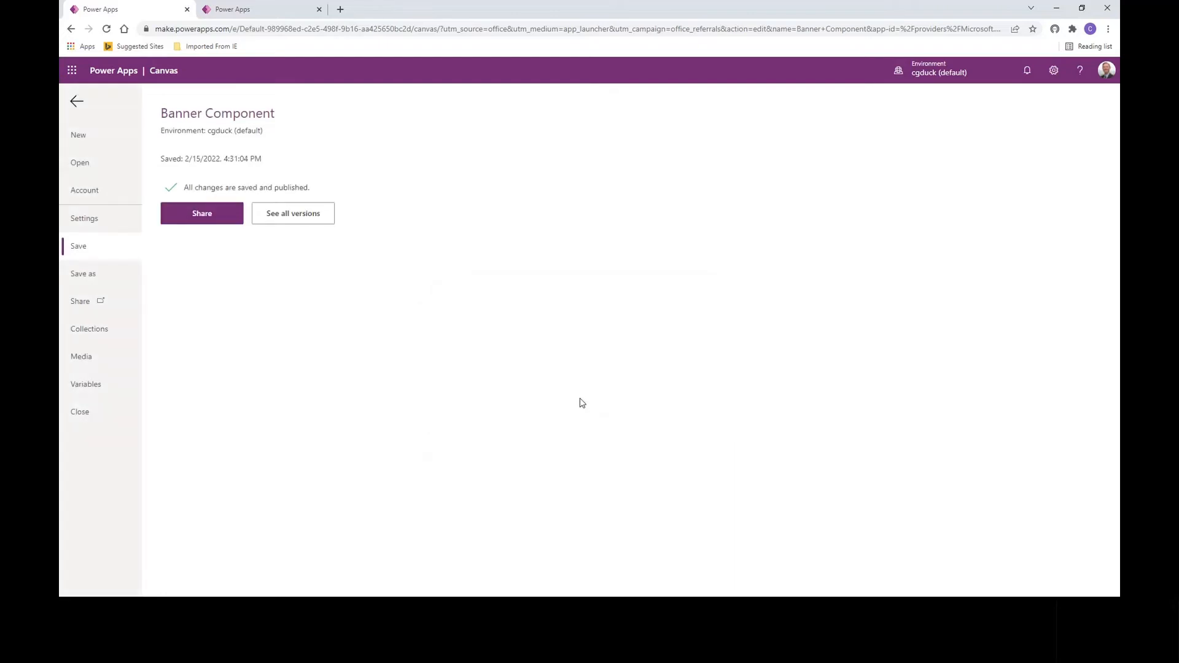
{"action": "left_click", "coordinate": [244, 12]}
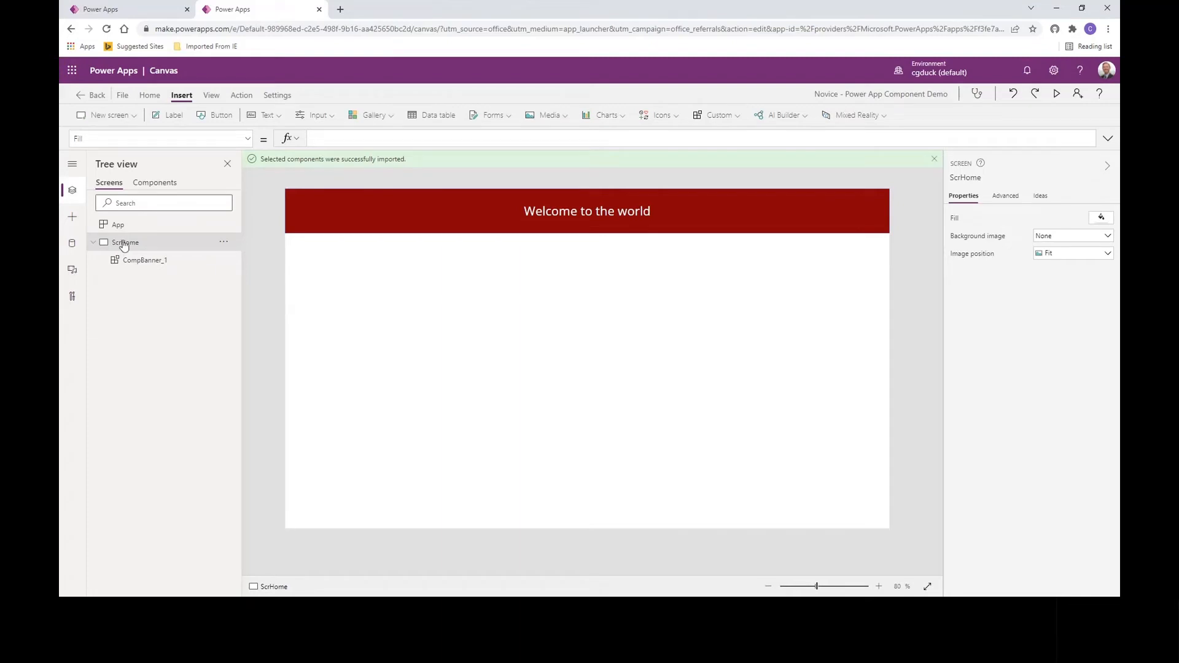
Step: Check for component updates and apply the Banner Component update, turning ScrHome's banner sky blue
{"action": "left_click", "coordinate": [72, 219]}
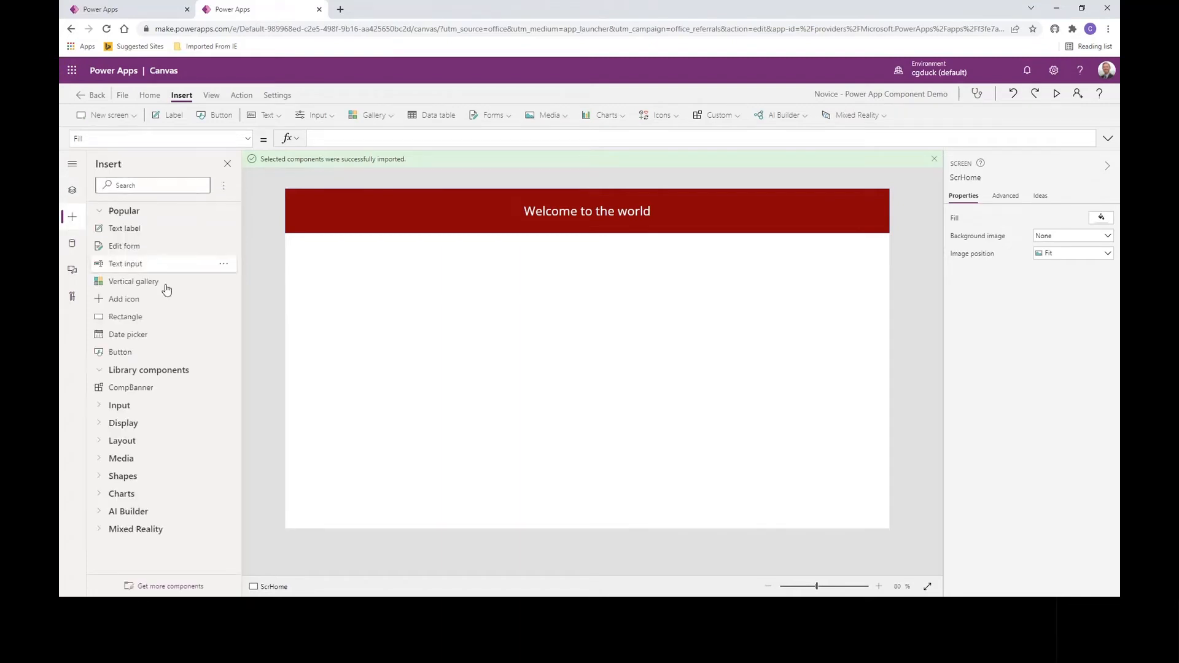
{"action": "left_click", "coordinate": [224, 191]}
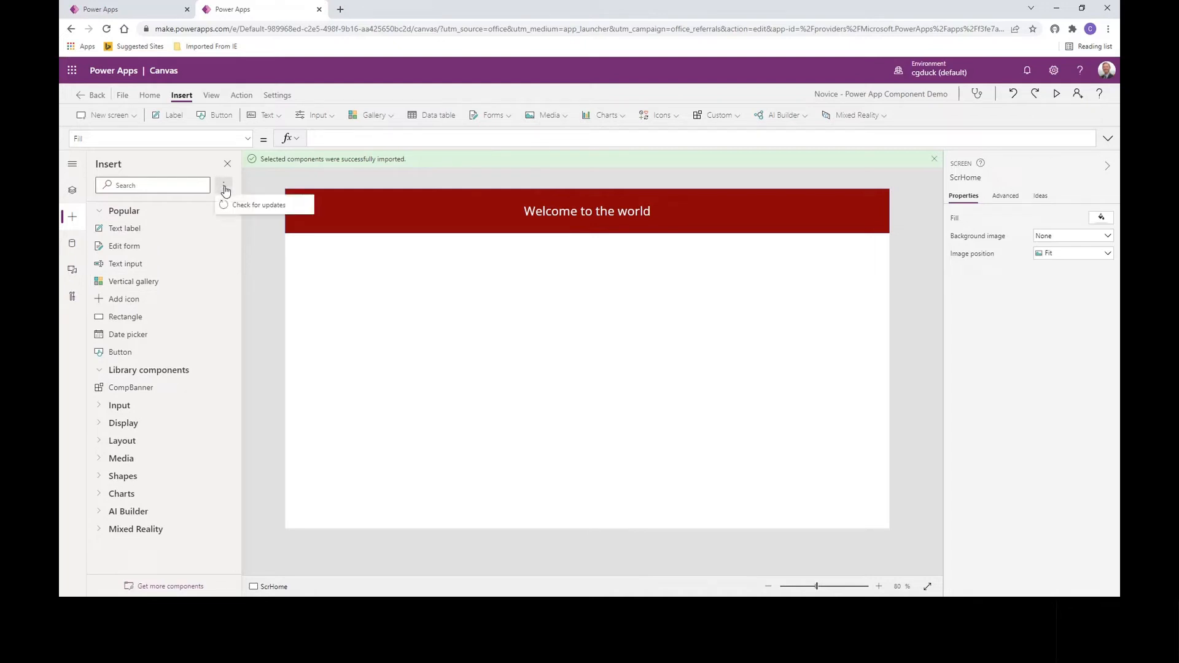
{"action": "left_click", "coordinate": [245, 208]}
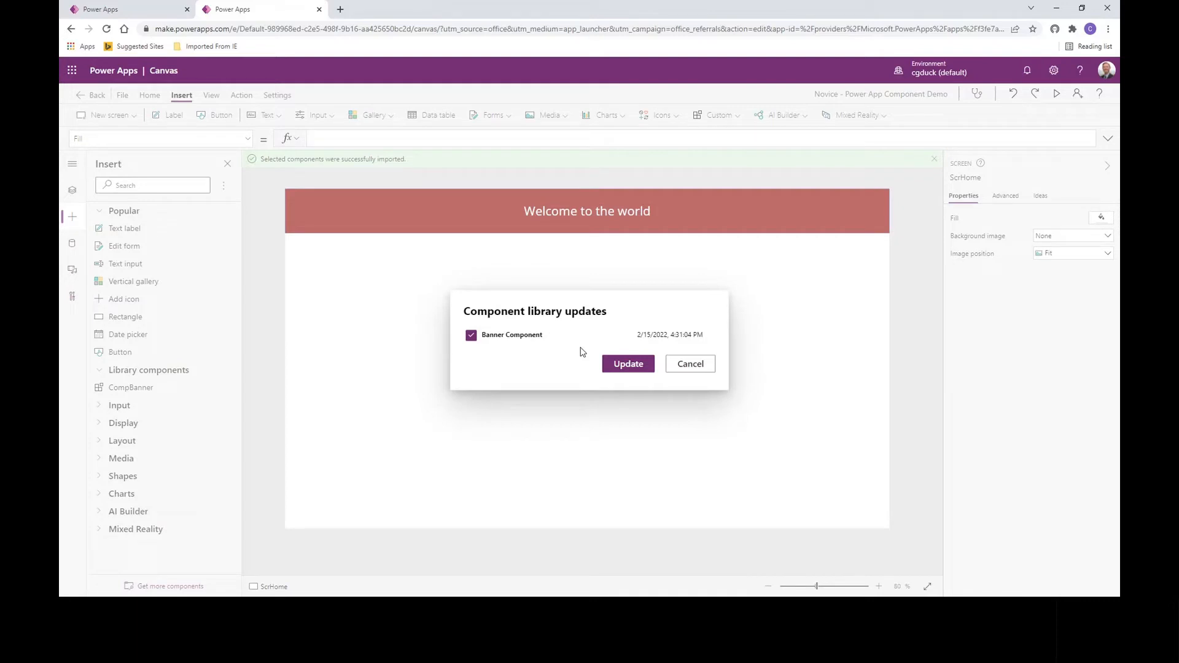
{"action": "left_click", "coordinate": [617, 370]}
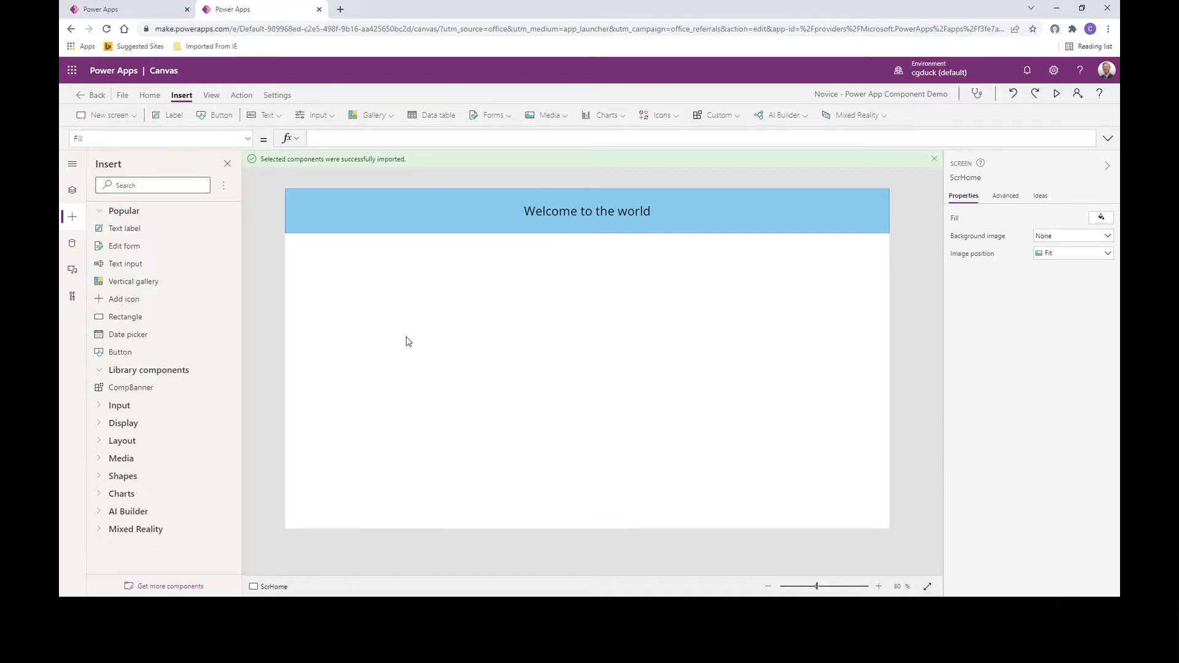
{"action": "left_click", "coordinate": [120, 12]}
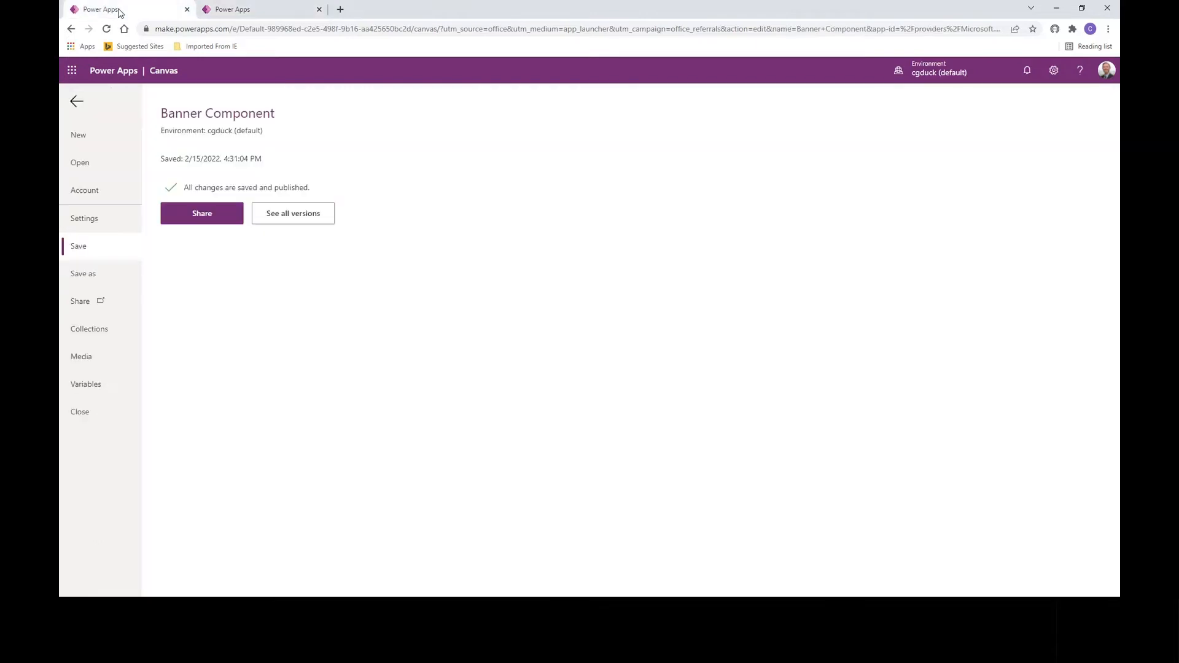
Step: Go back from the File page to the CompBanner component editor
{"action": "left_click", "coordinate": [76, 102]}
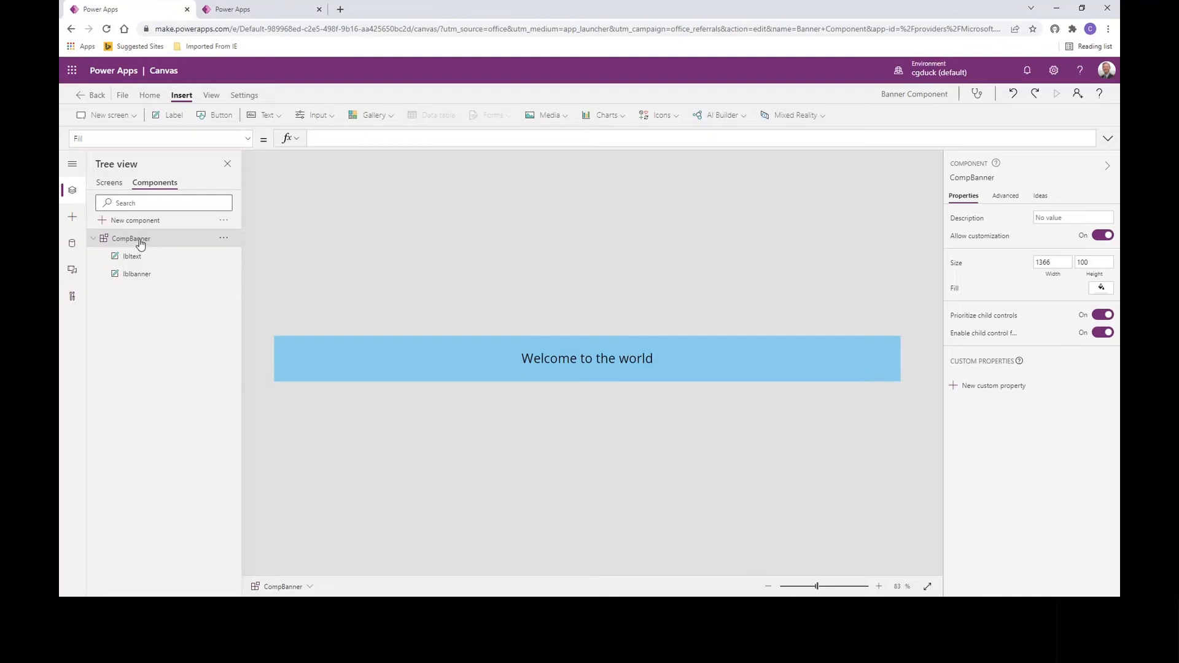
Step: Create an Input custom property named bannercolor with data type Color
{"action": "left_click", "coordinate": [976, 387]}
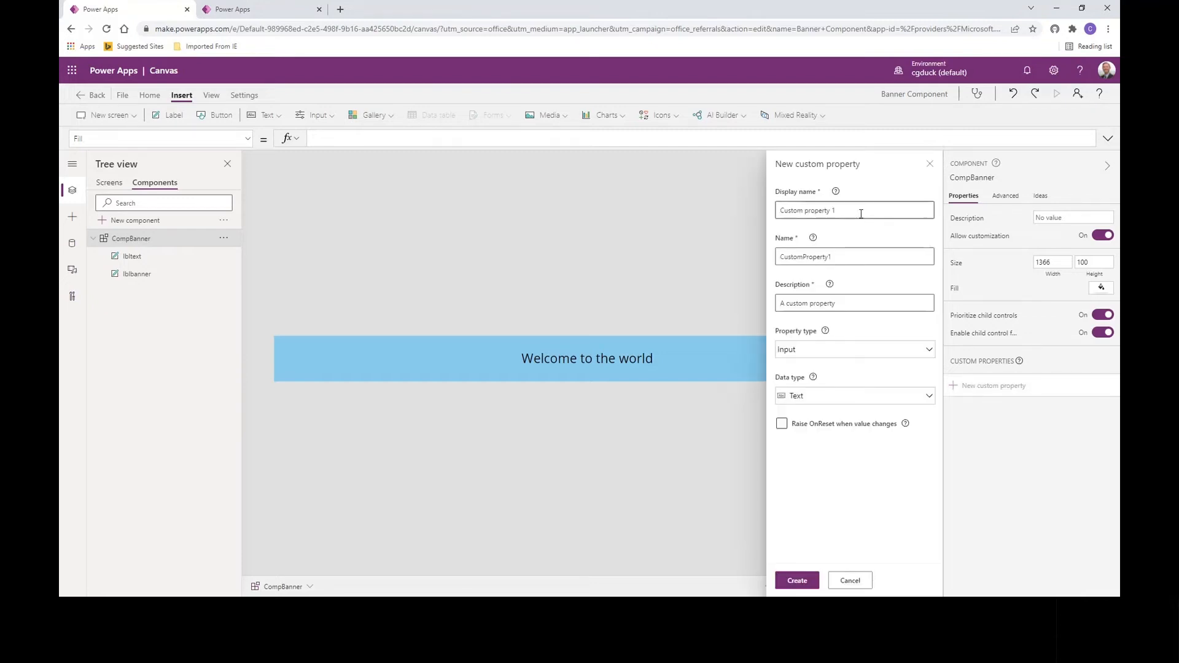
{"action": "left_click_drag", "start_coordinate": [861, 213], "coordinate": [781, 210]}
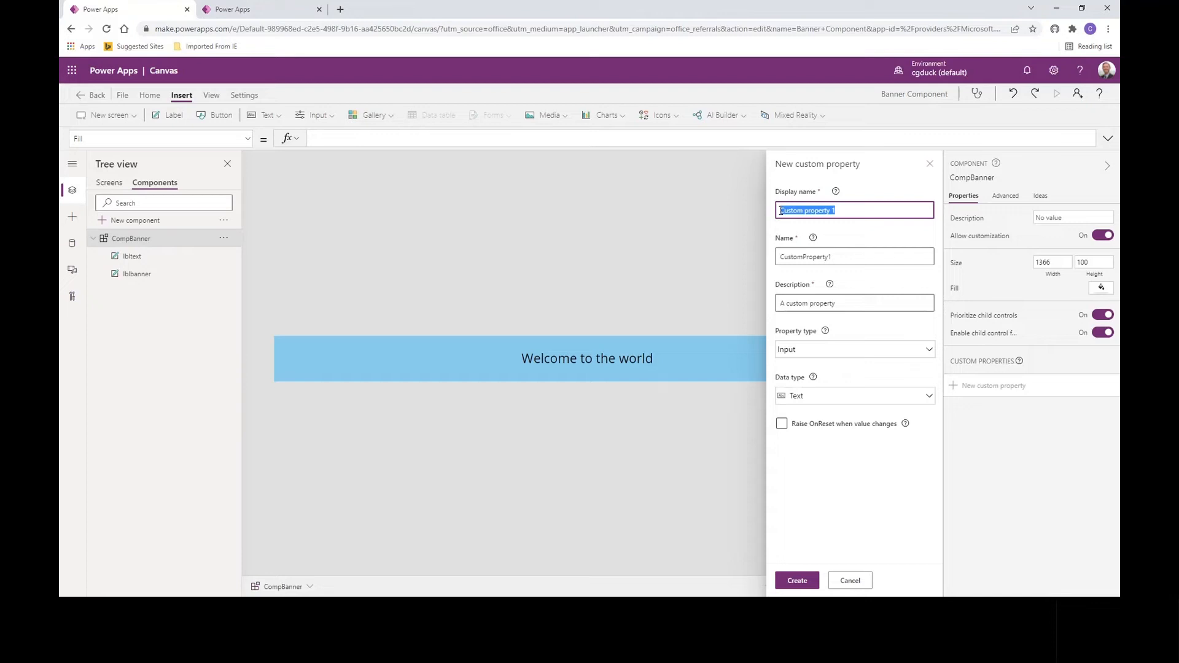
{"action": "type", "text": "bannercolor"}
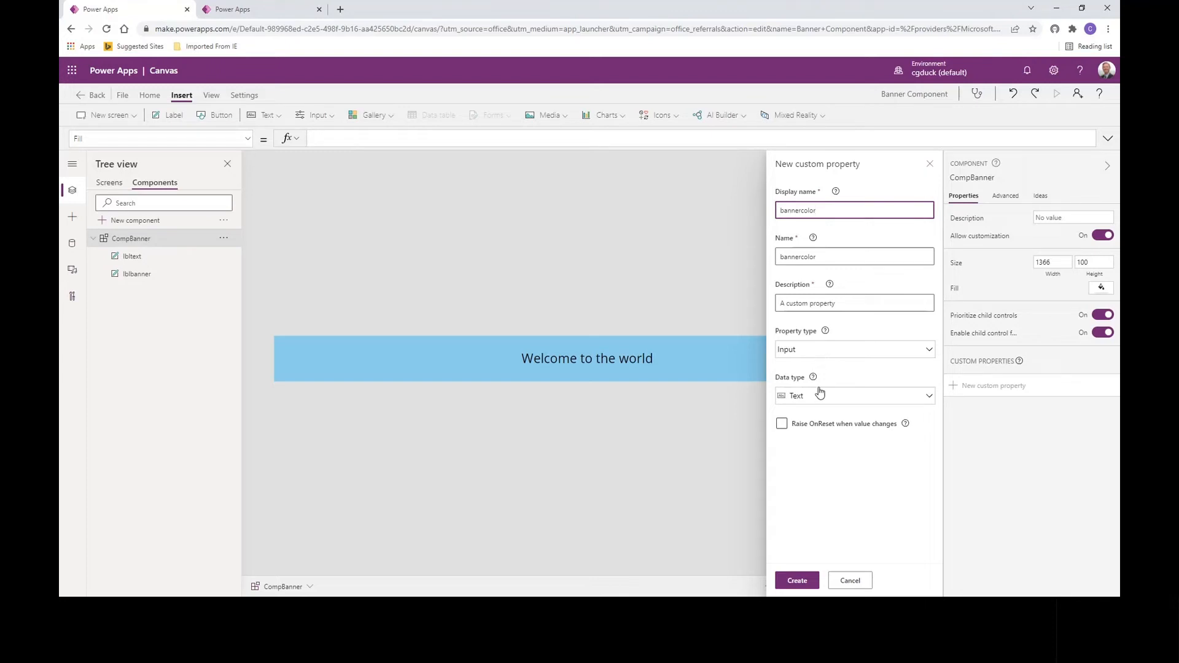
{"action": "left_click", "coordinate": [805, 352]}
{"action": "left_click", "coordinate": [836, 351]}
{"action": "left_click", "coordinate": [806, 401]}
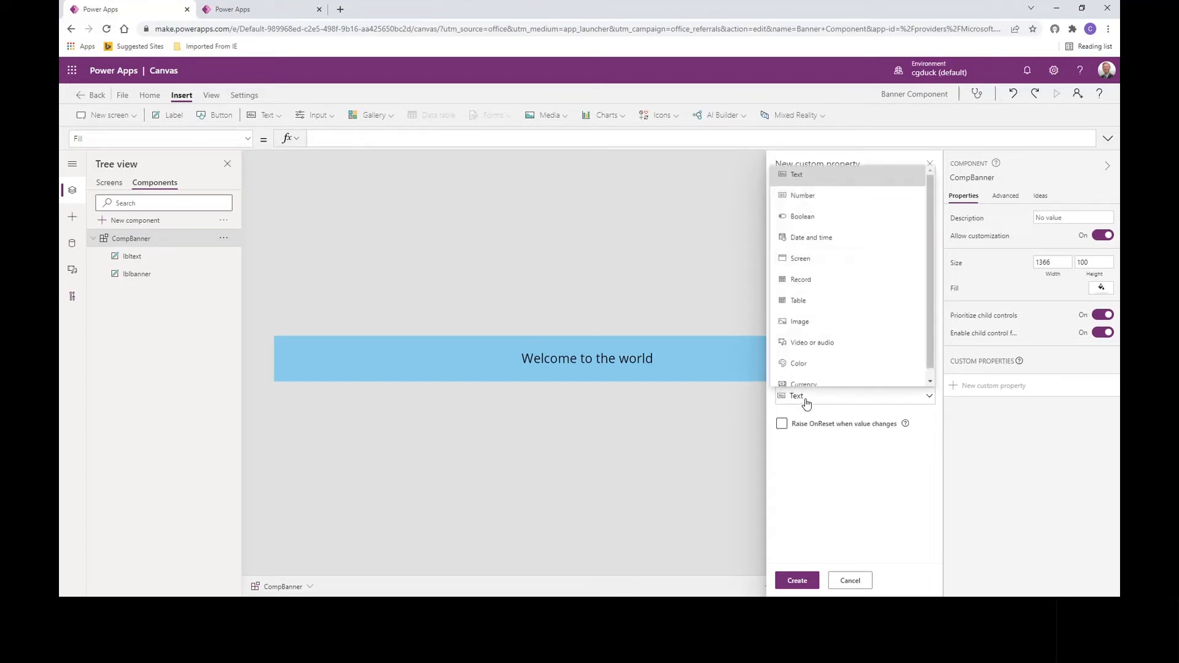
{"action": "left_click", "coordinate": [800, 364]}
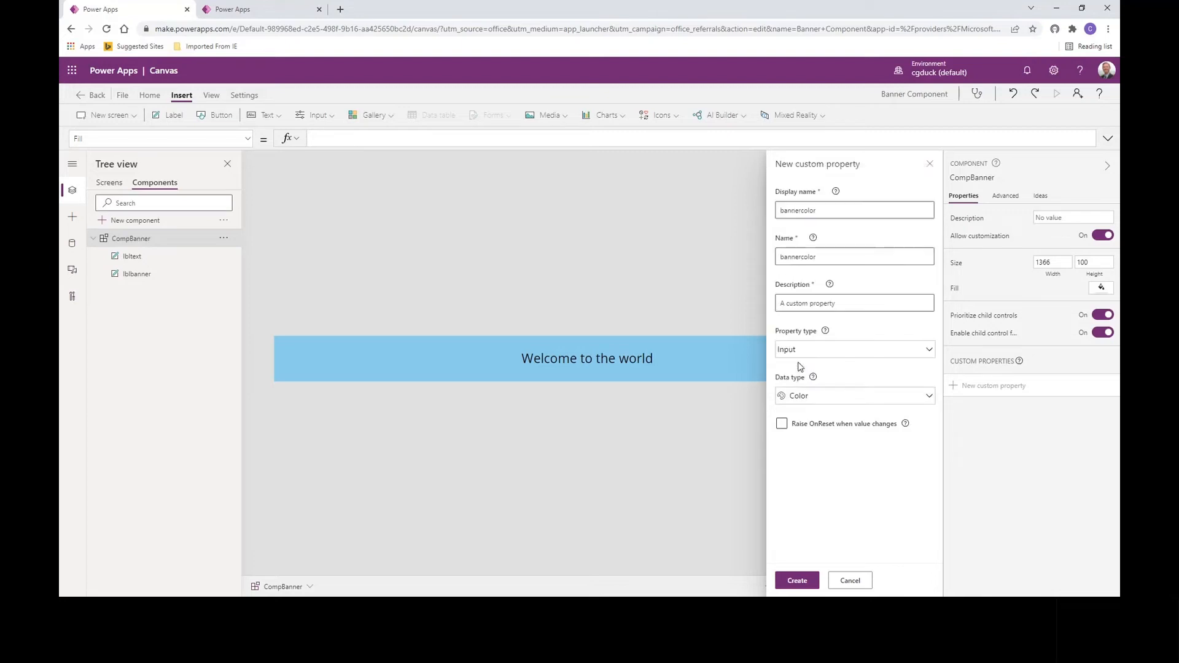
{"action": "left_click", "coordinate": [797, 581]}
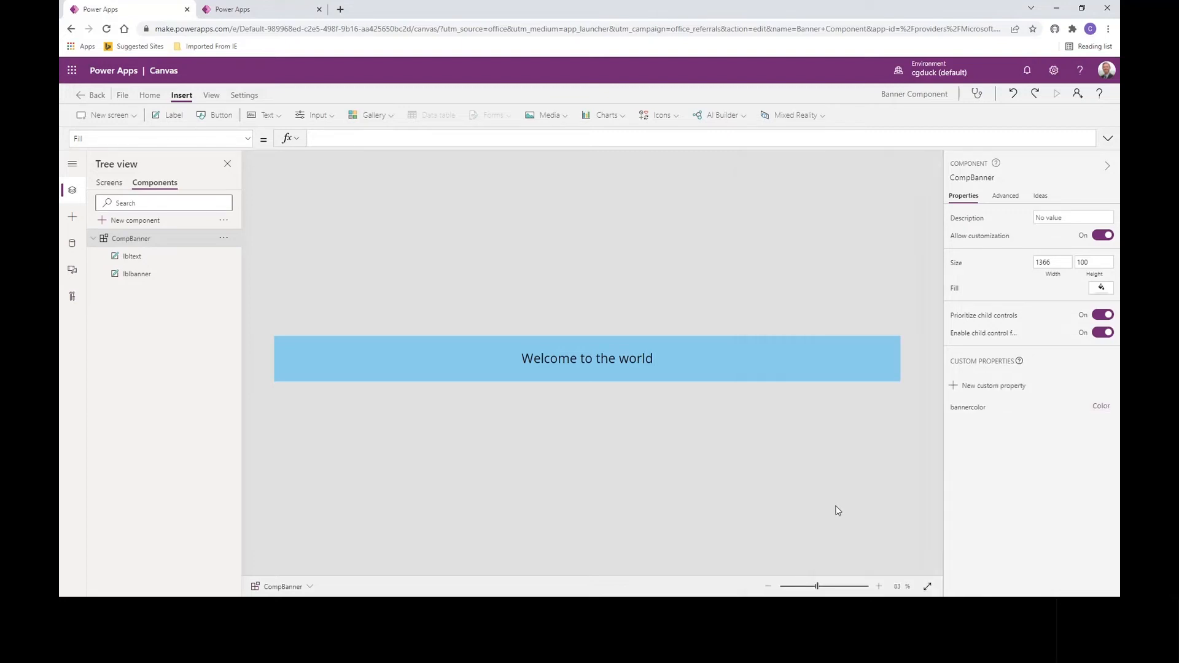
Step: Create a second Color input property named textcolor
{"action": "left_click", "coordinate": [977, 388]}
{"action": "left_click_drag", "start_coordinate": [847, 212], "coordinate": [743, 213]}
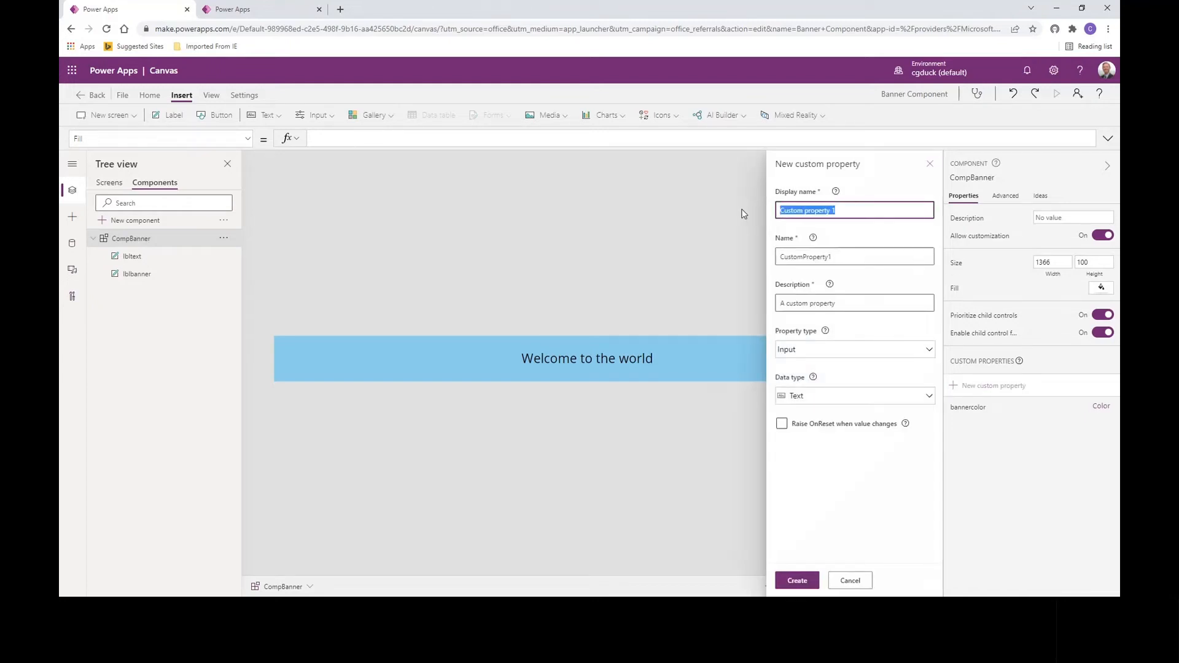
{"action": "type", "text": "textcolor"}
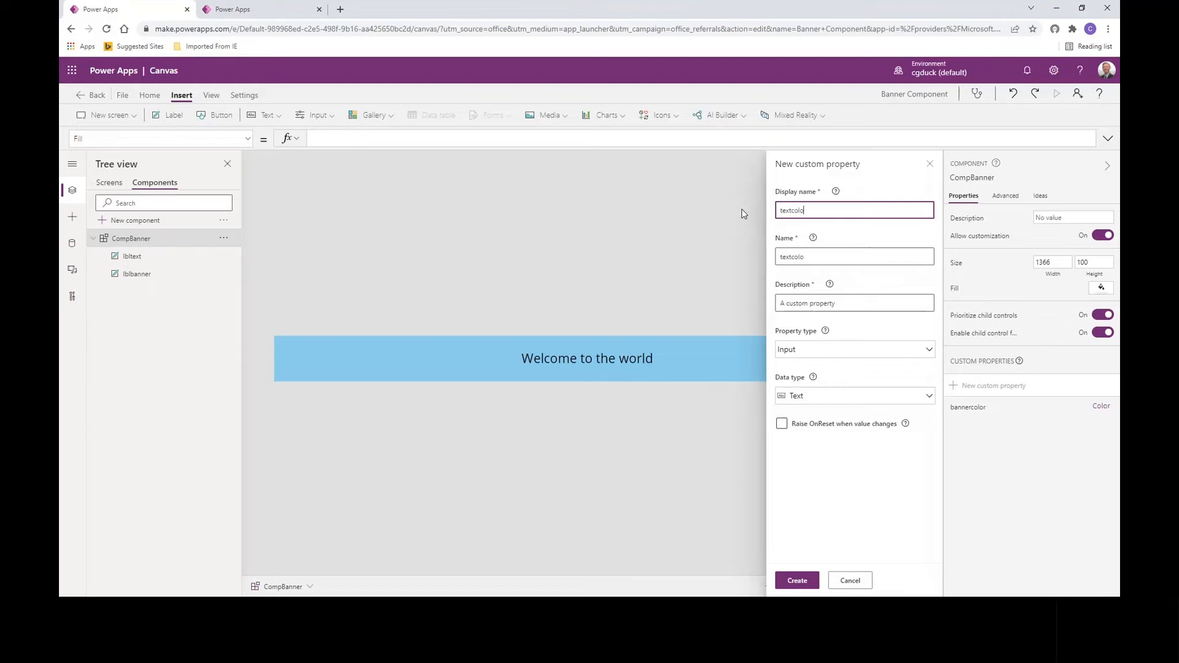
{"action": "left_click", "coordinate": [806, 397]}
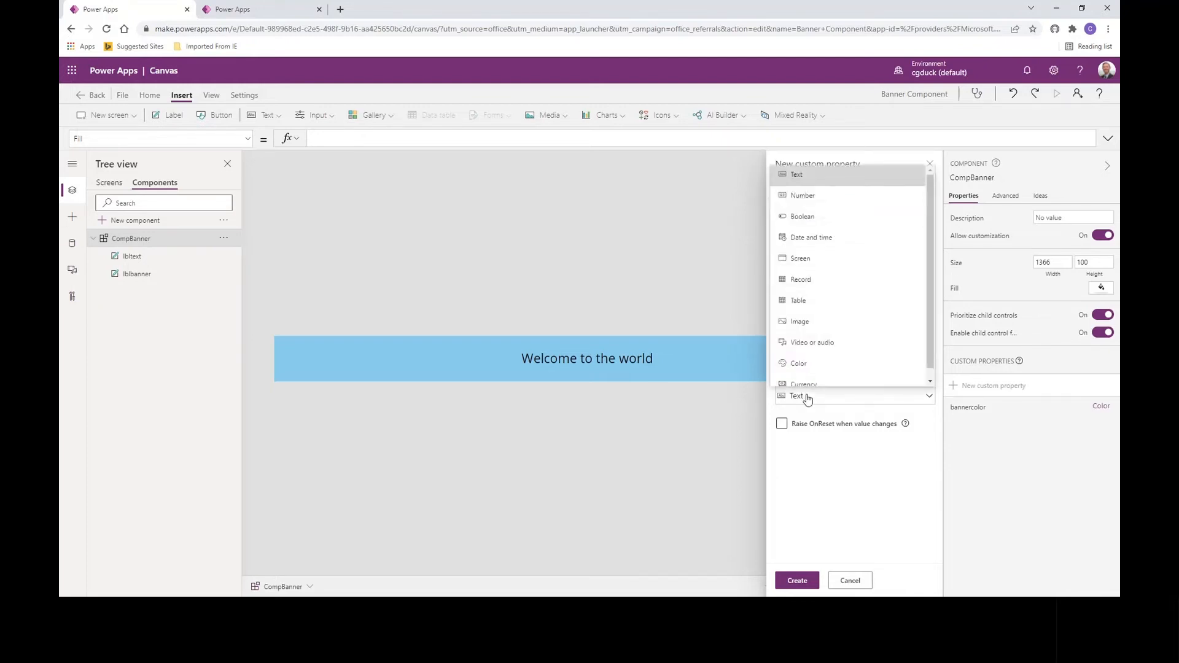
{"action": "left_click", "coordinate": [799, 364]}
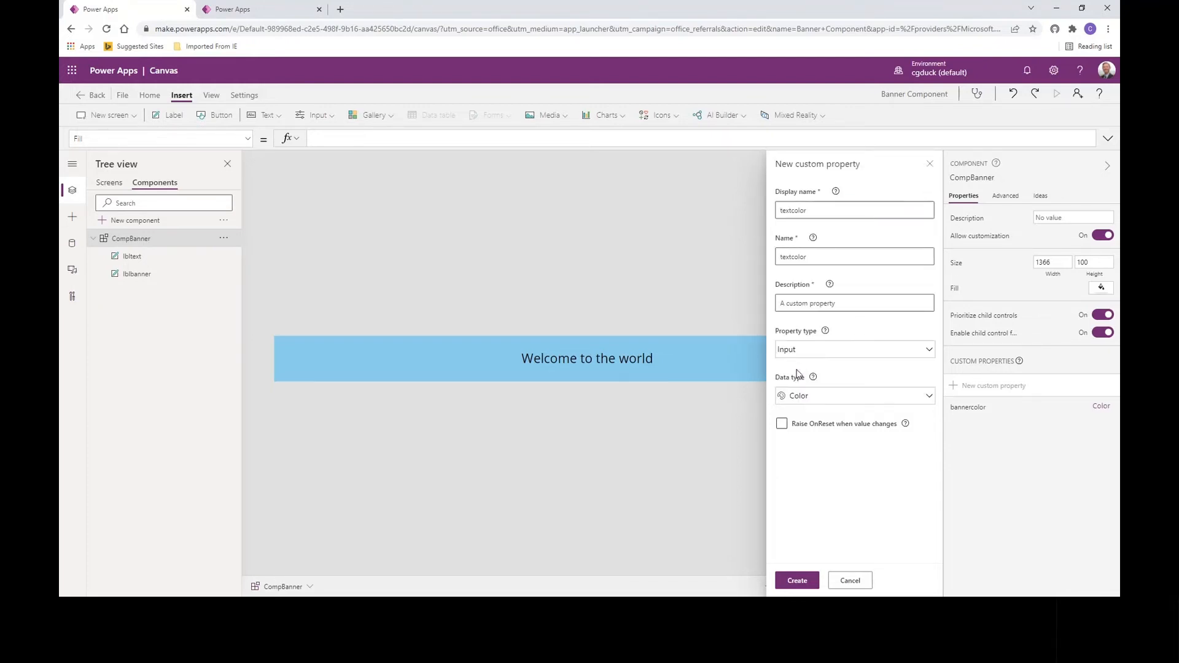
{"action": "left_click", "coordinate": [796, 582]}
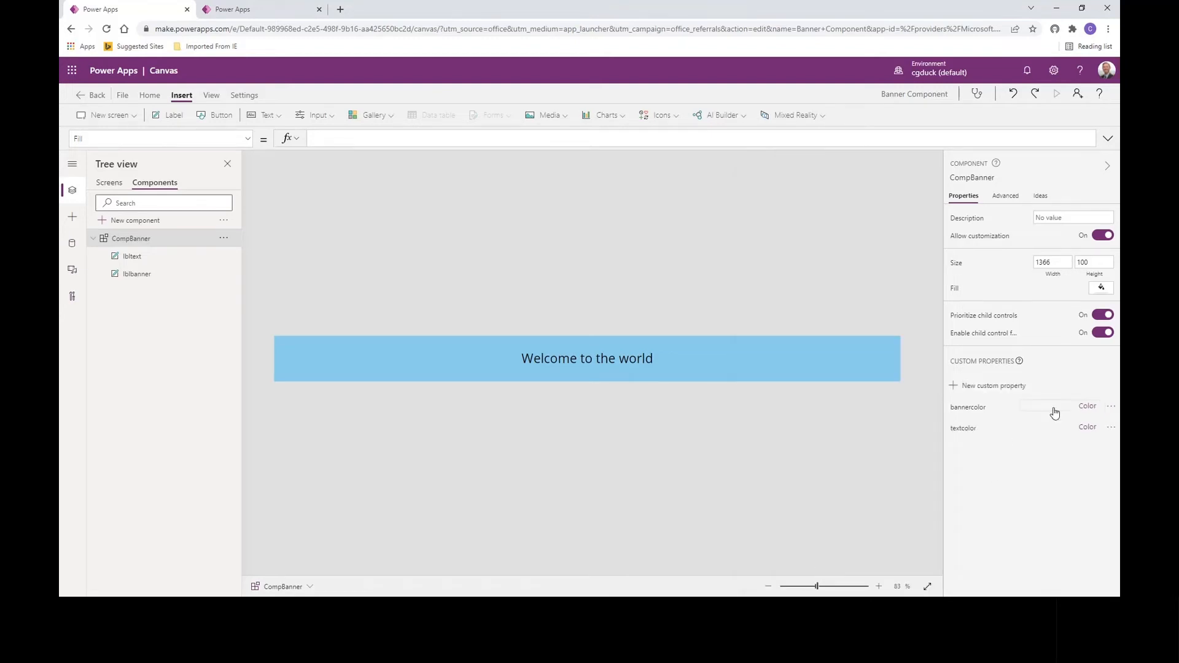
Step: Review the default formulas of CompBanner's bannercolor and textcolor properties
{"action": "left_click", "coordinate": [1078, 412]}
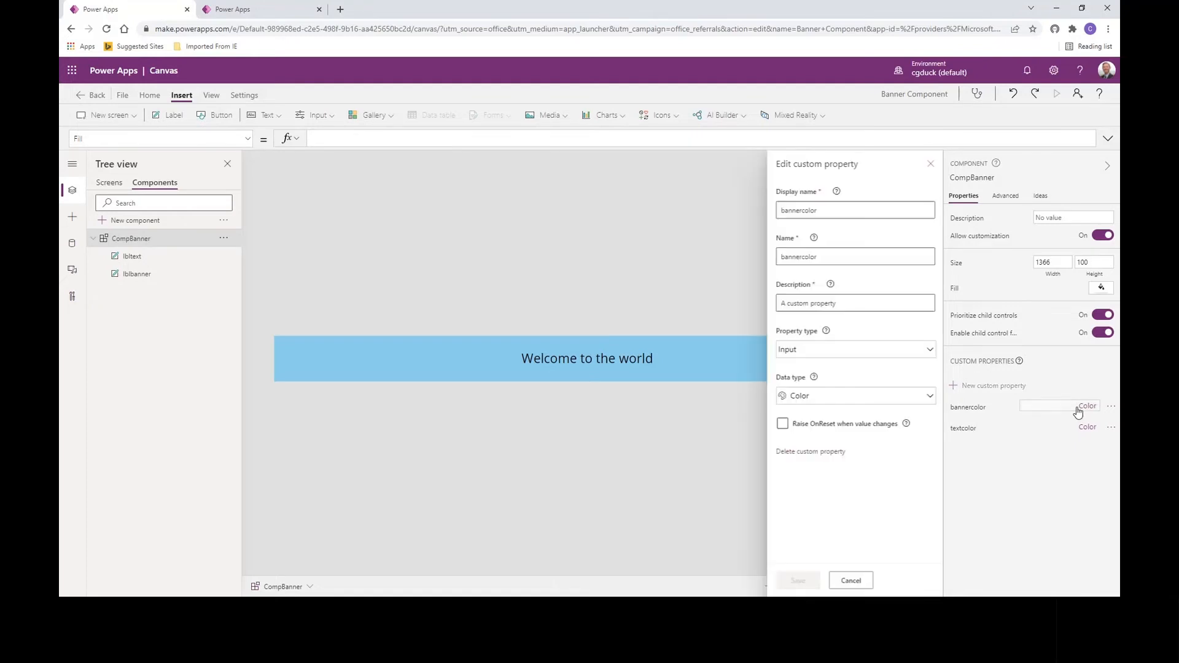
{"action": "left_click", "coordinate": [848, 580]}
{"action": "left_click", "coordinate": [969, 408]}
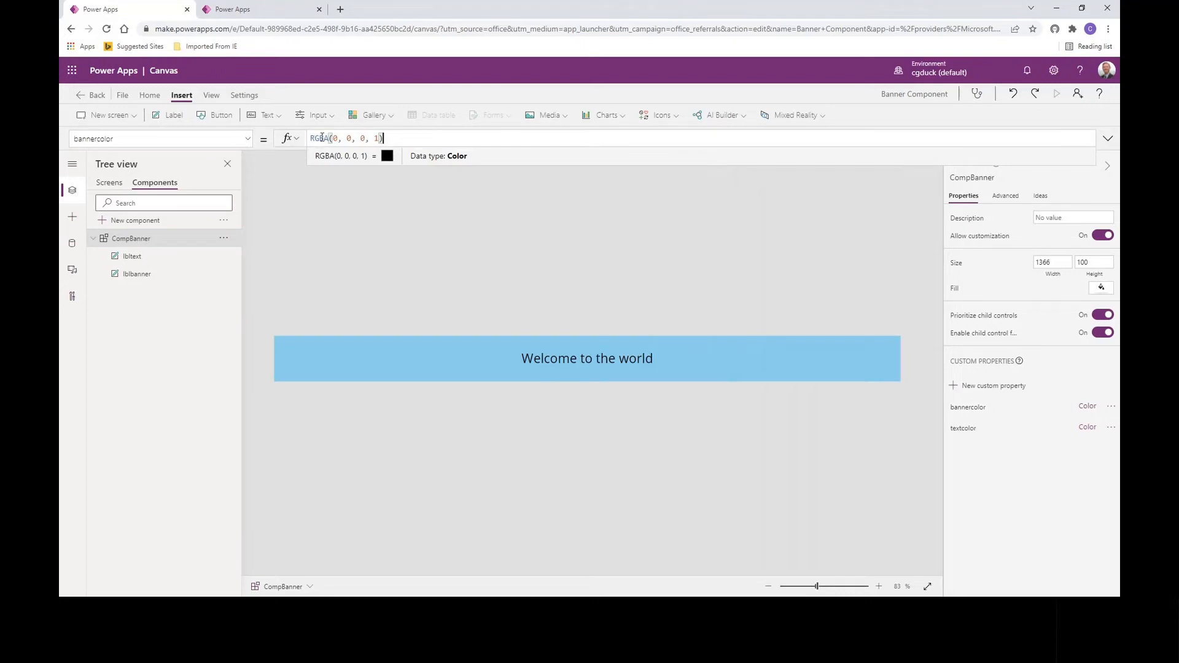
{"action": "left_click_drag", "start_coordinate": [313, 138], "coordinate": [437, 138]}
{"action": "left_click", "coordinate": [964, 429]}
Step: Set the lbltext label's Color formula to CompBanner.textcolor
{"action": "left_click", "coordinate": [131, 258]}
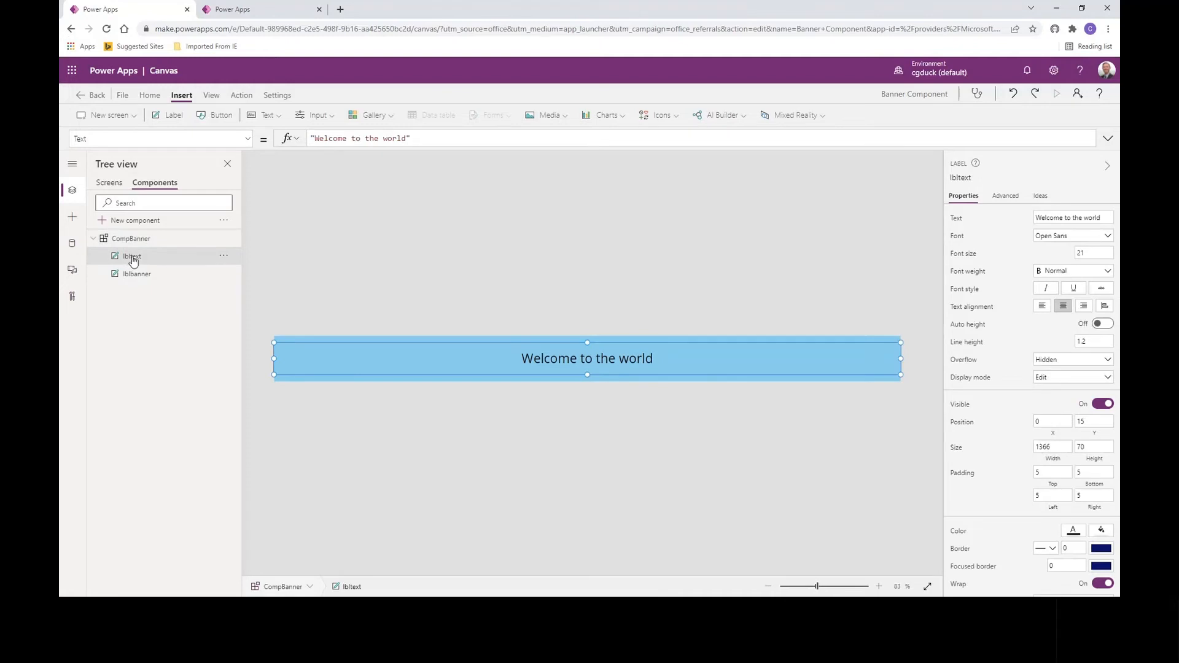
{"action": "left_click", "coordinate": [247, 138]}
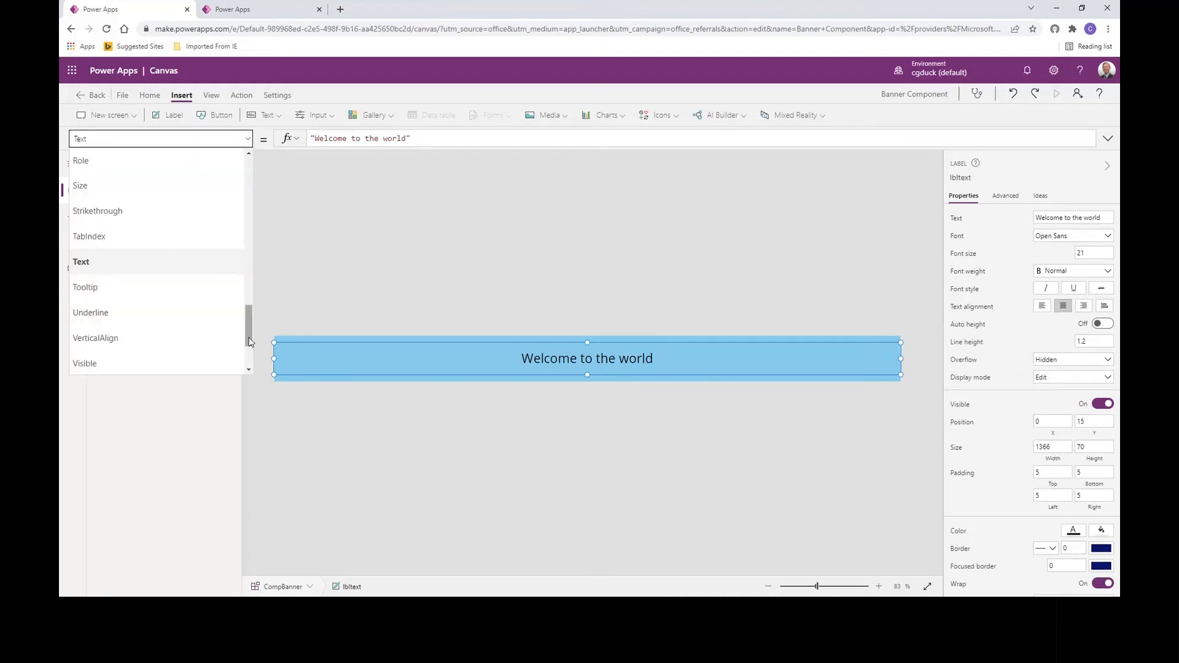
{"action": "left_click_drag", "start_coordinate": [250, 342], "coordinate": [246, 210]}
{"action": "left_click", "coordinate": [182, 204]}
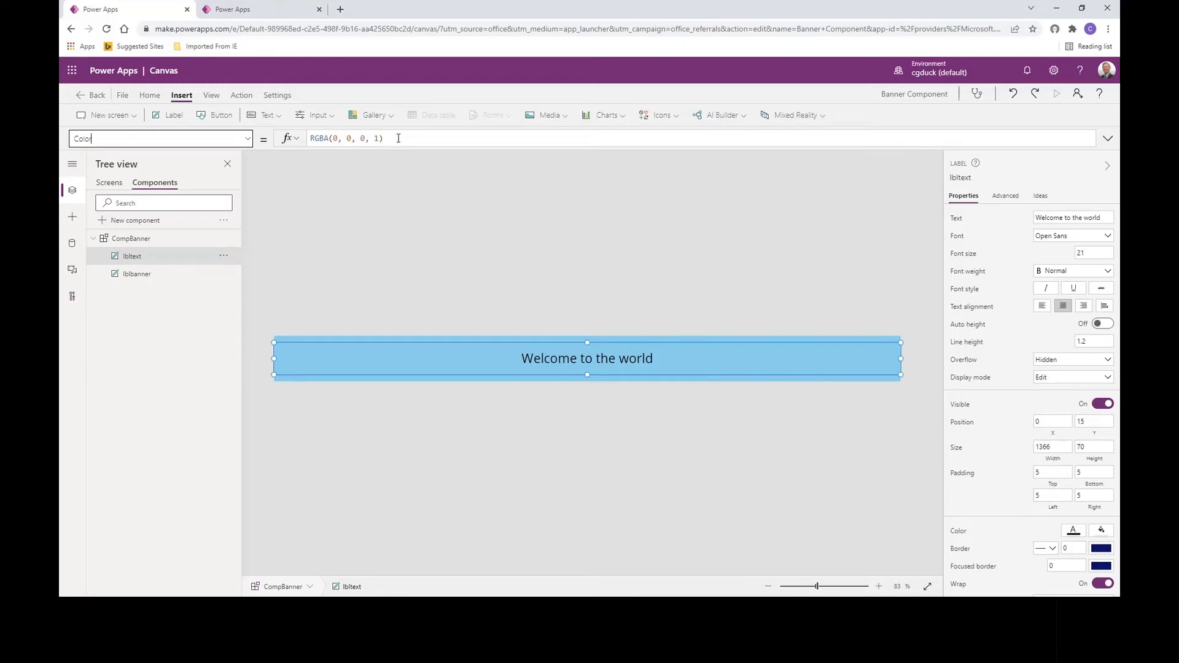
{"action": "left_click_drag", "start_coordinate": [398, 139], "coordinate": [299, 137]}
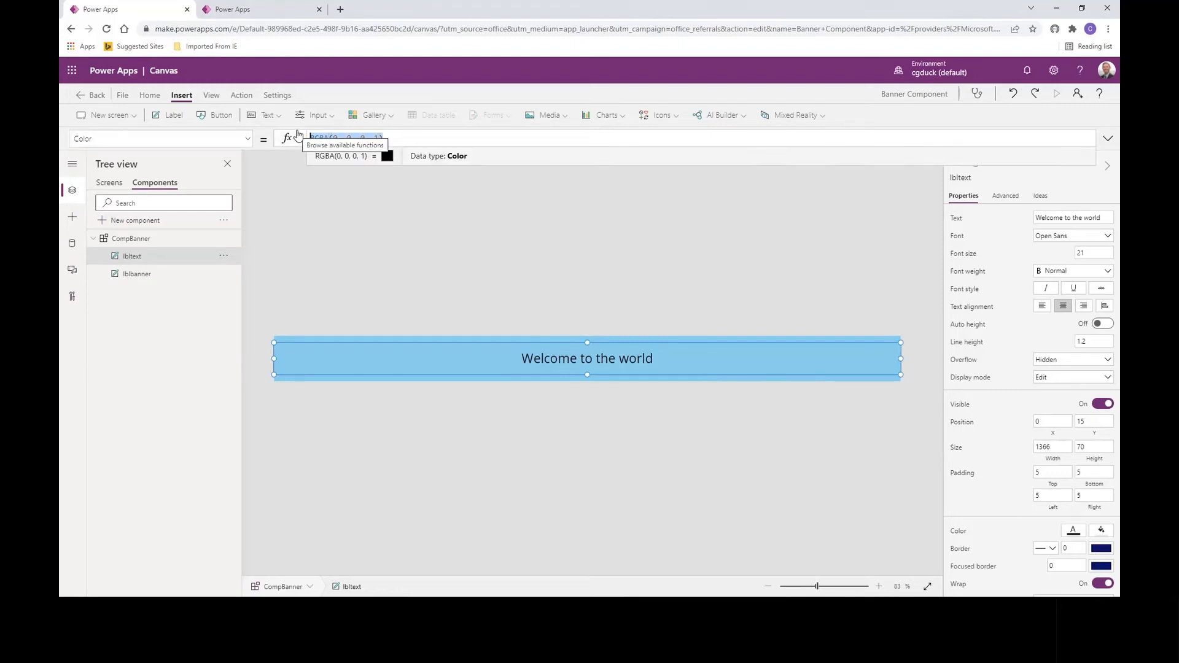
{"action": "type", "text": "comp"}
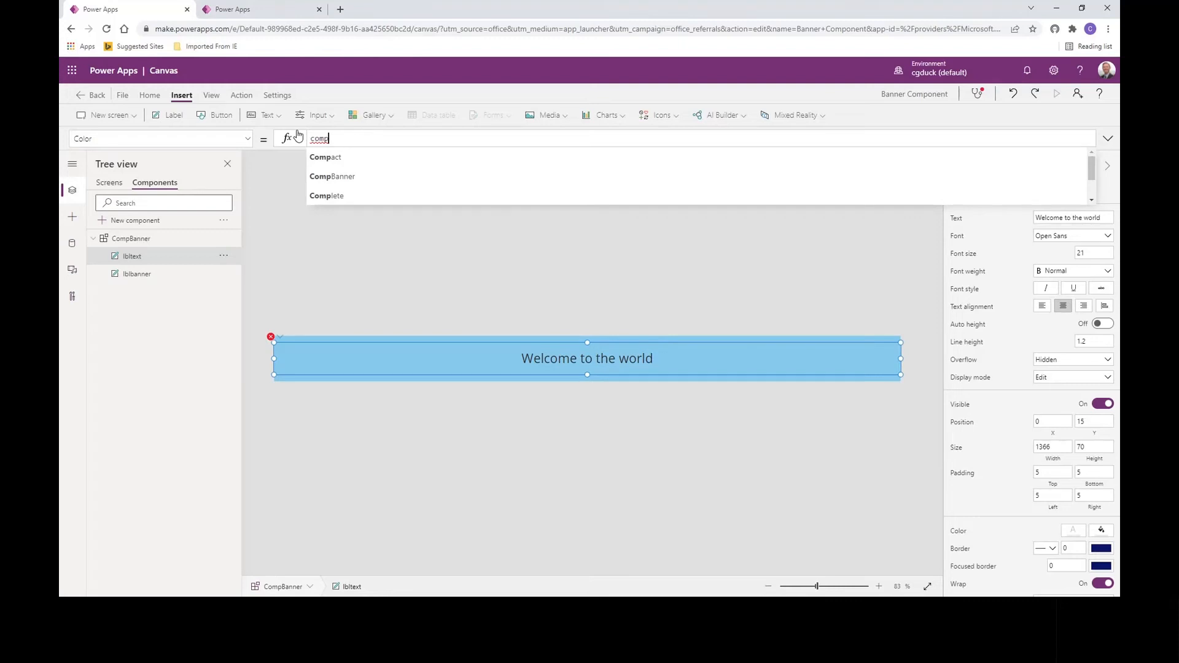
{"action": "key", "text": "Down"}
{"action": "key", "text": "Tab"}
{"action": "type", "text": "."}
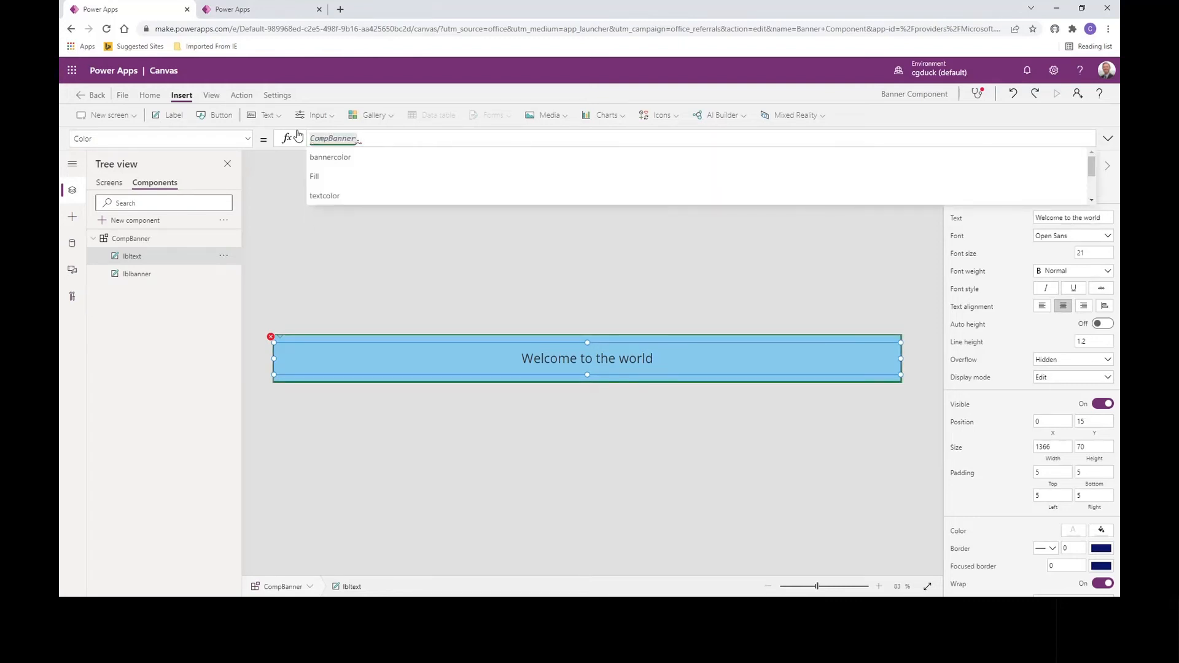
{"action": "key", "text": "Down"}
{"action": "key", "text": "Down"}
{"action": "key", "text": "Down"}
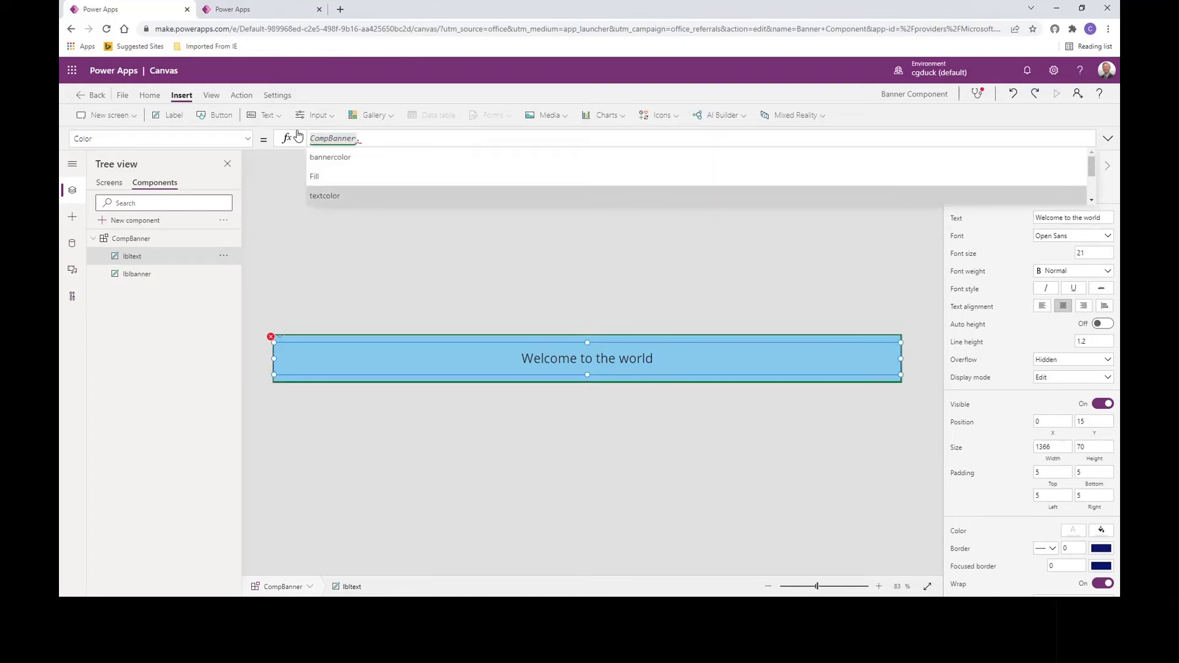
{"action": "key", "text": "Tab"}
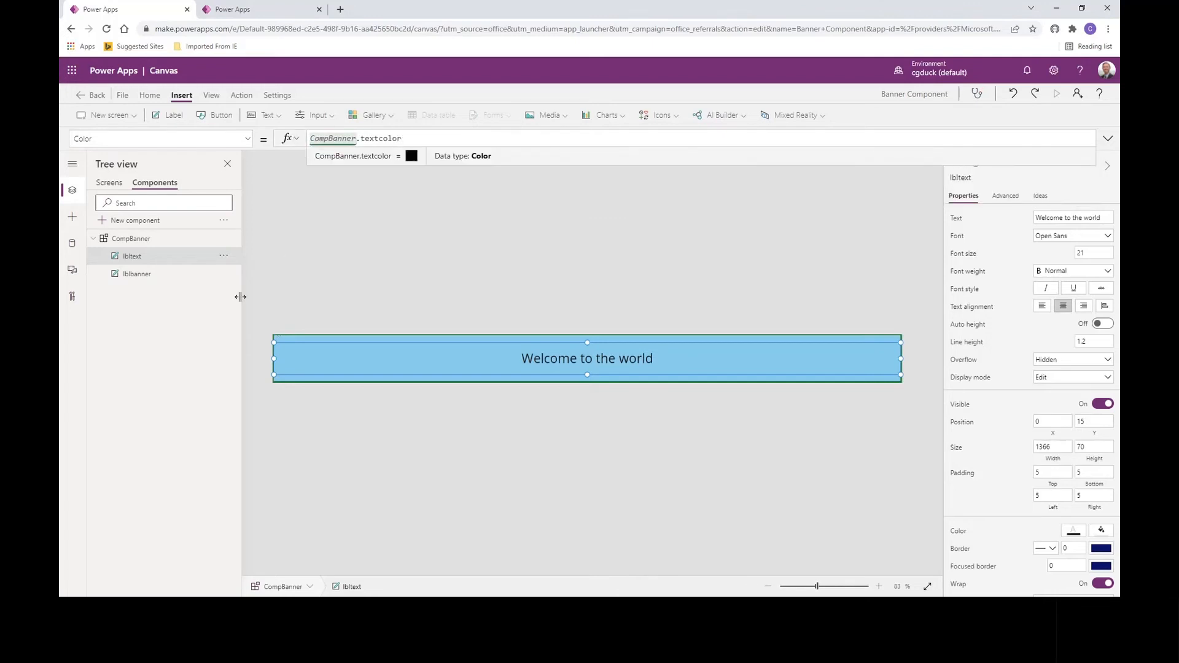
{"action": "left_click", "coordinate": [139, 280]}
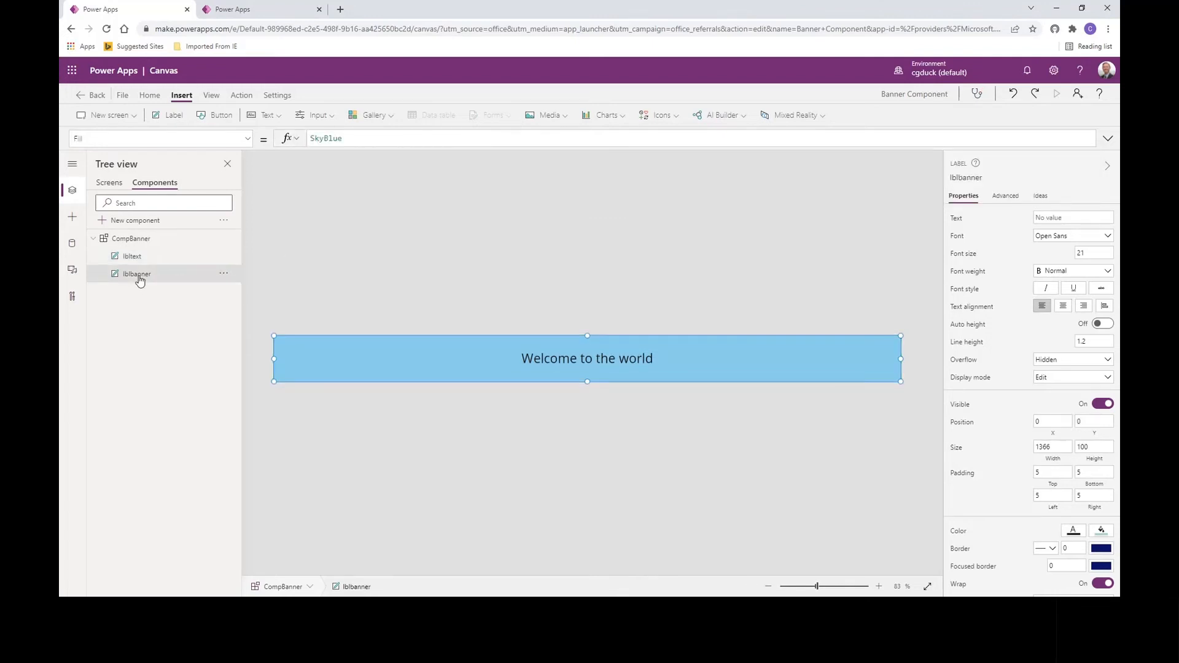
Step: Replace lblbanner's SkyBlue Fill with CompBanner.bannercolor, turning the strip black
{"action": "left_click", "coordinate": [246, 141]}
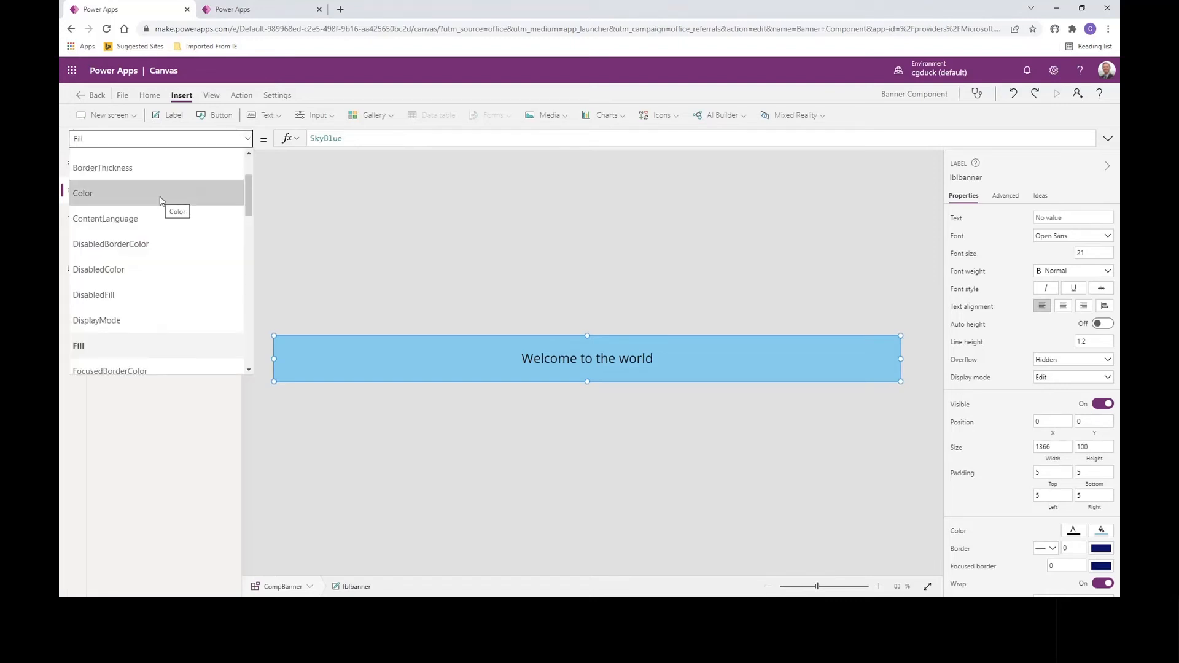
{"action": "left_click", "coordinate": [130, 350]}
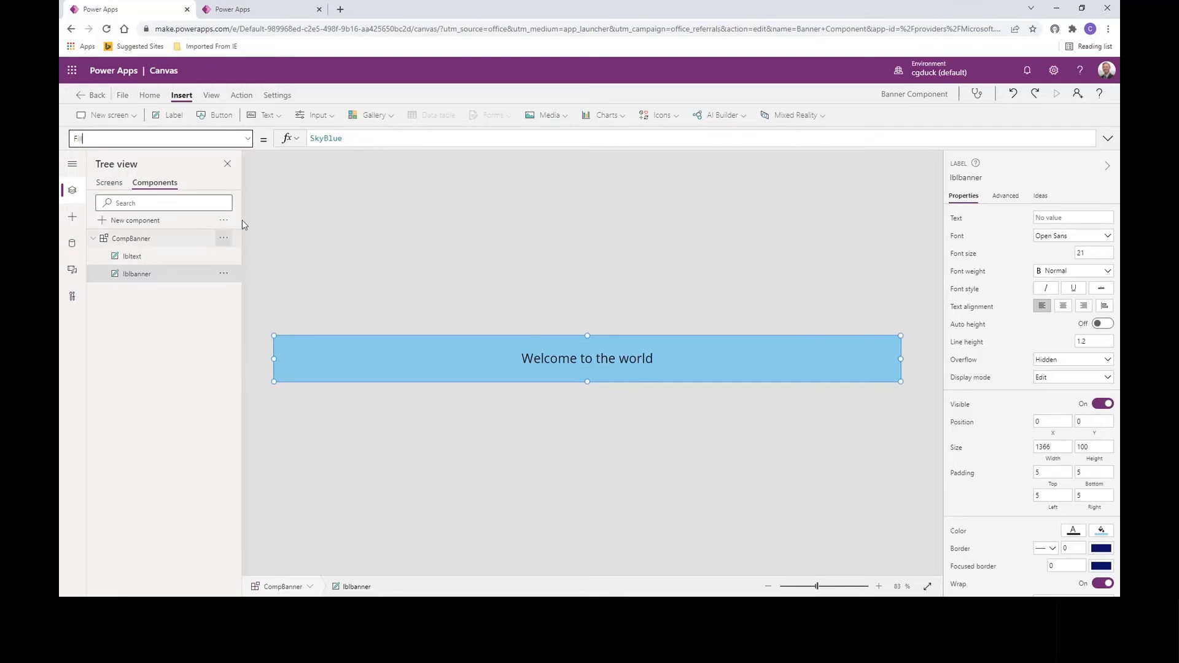
{"action": "double_click", "coordinate": [357, 138]}
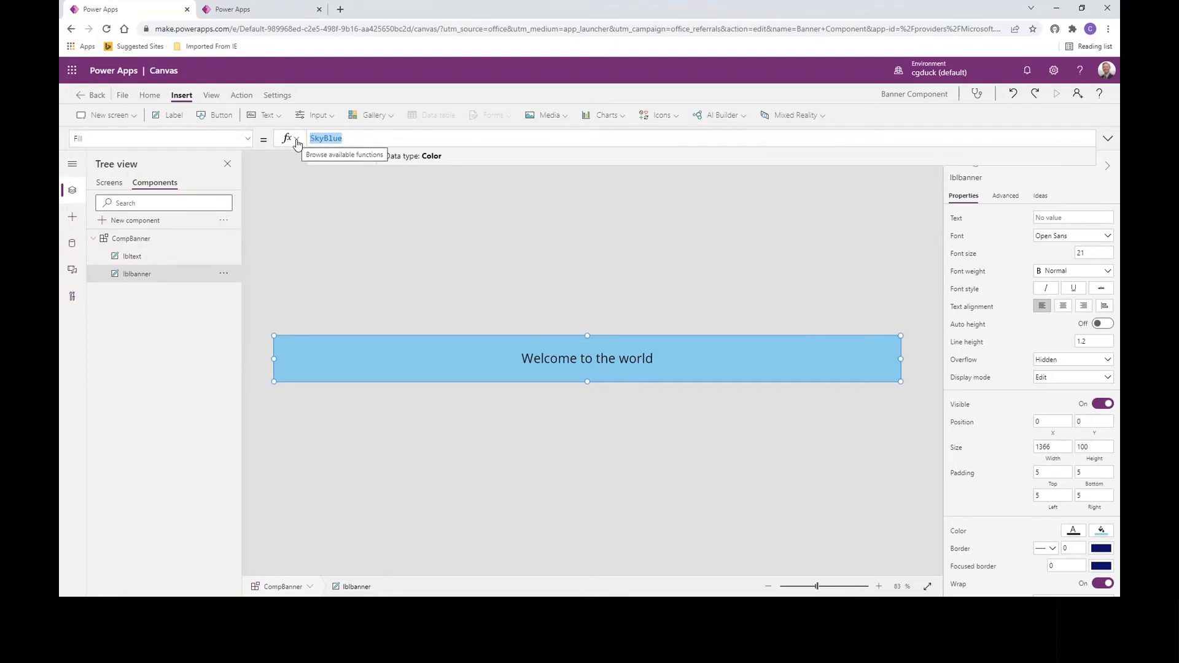
{"action": "type", "text": "comb"}
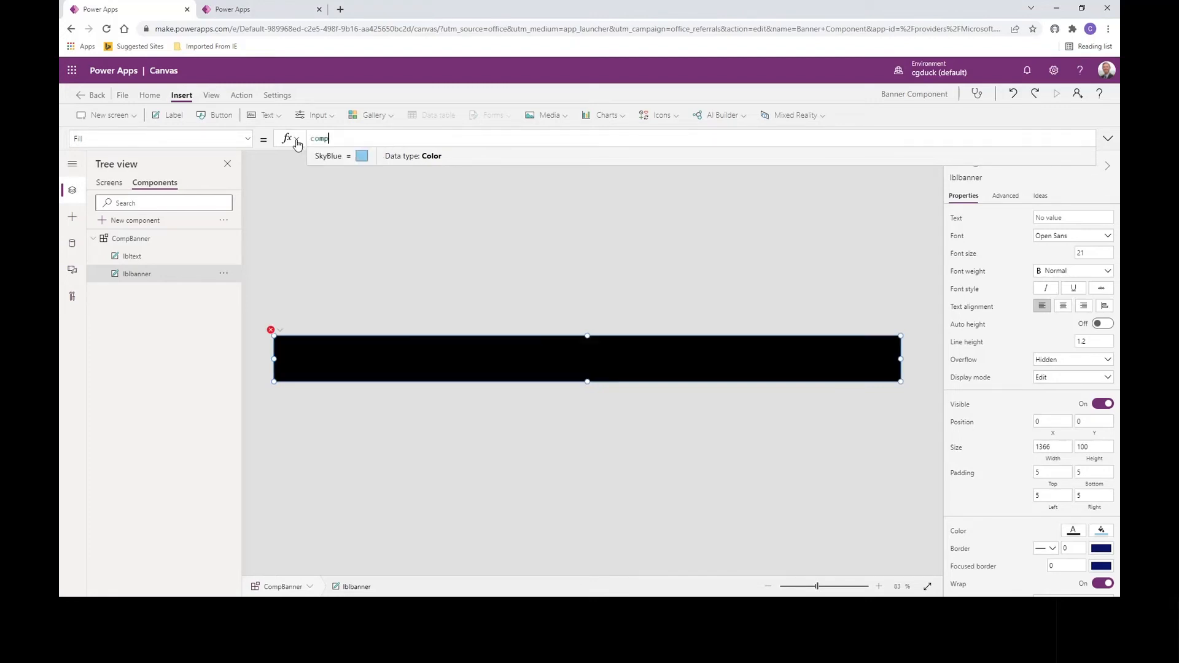
{"action": "key", "text": "BackSpace"}
{"action": "type", "text": "pb"}
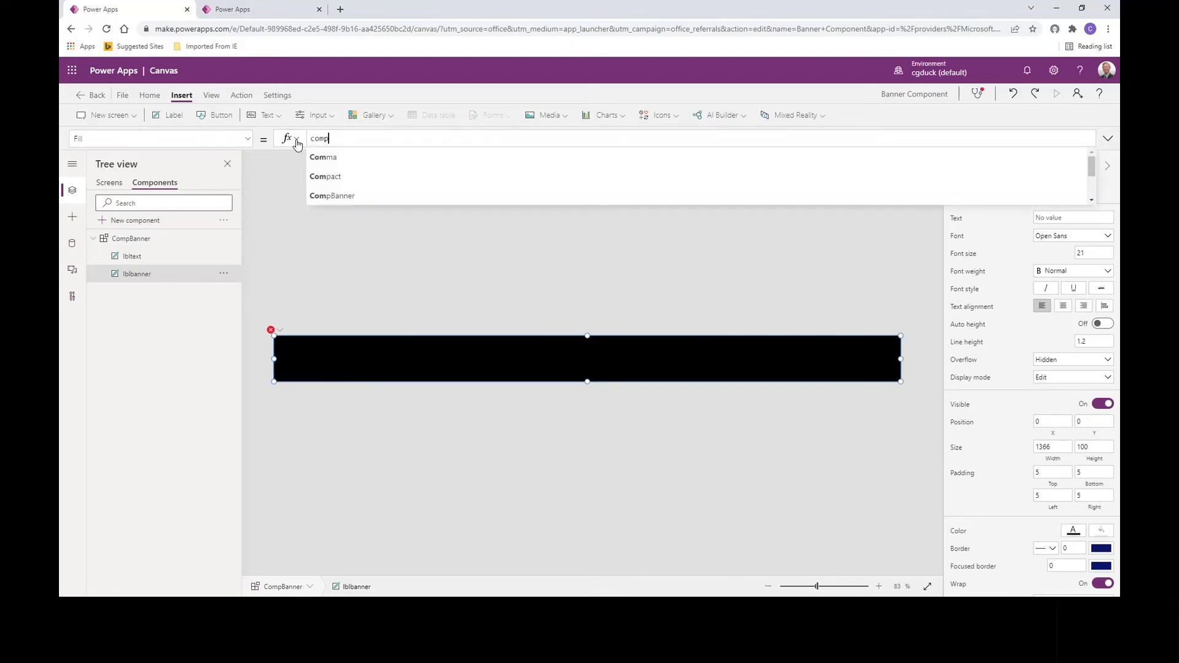
{"action": "key", "text": "Tab"}
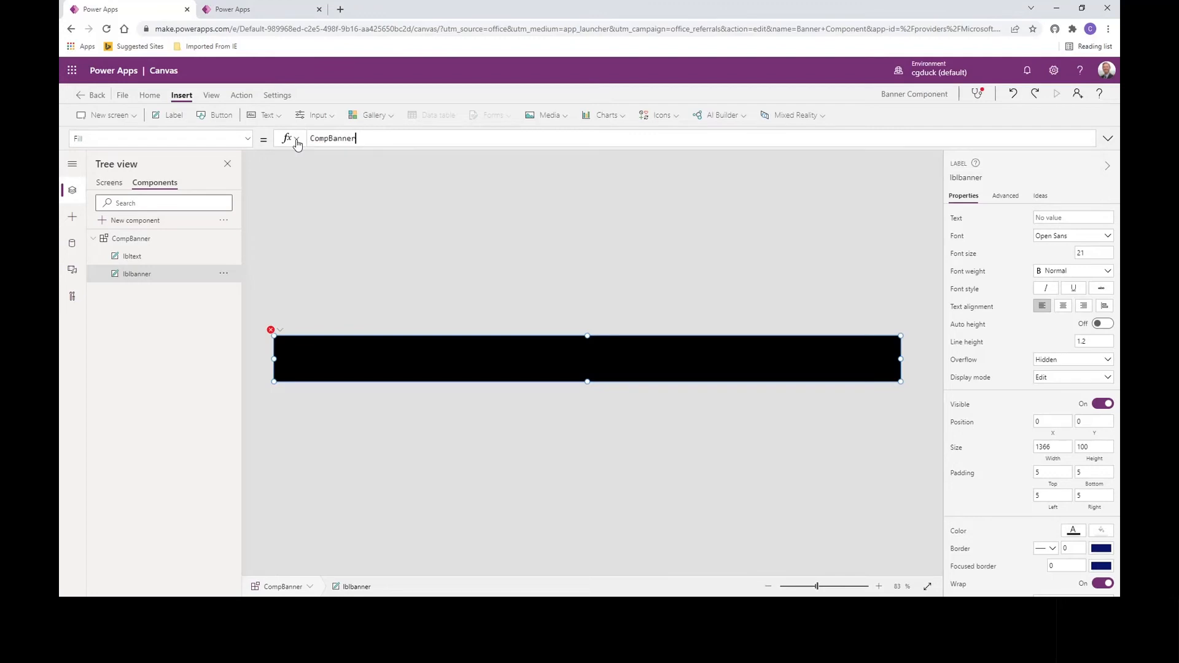
{"action": "type", "text": "."}
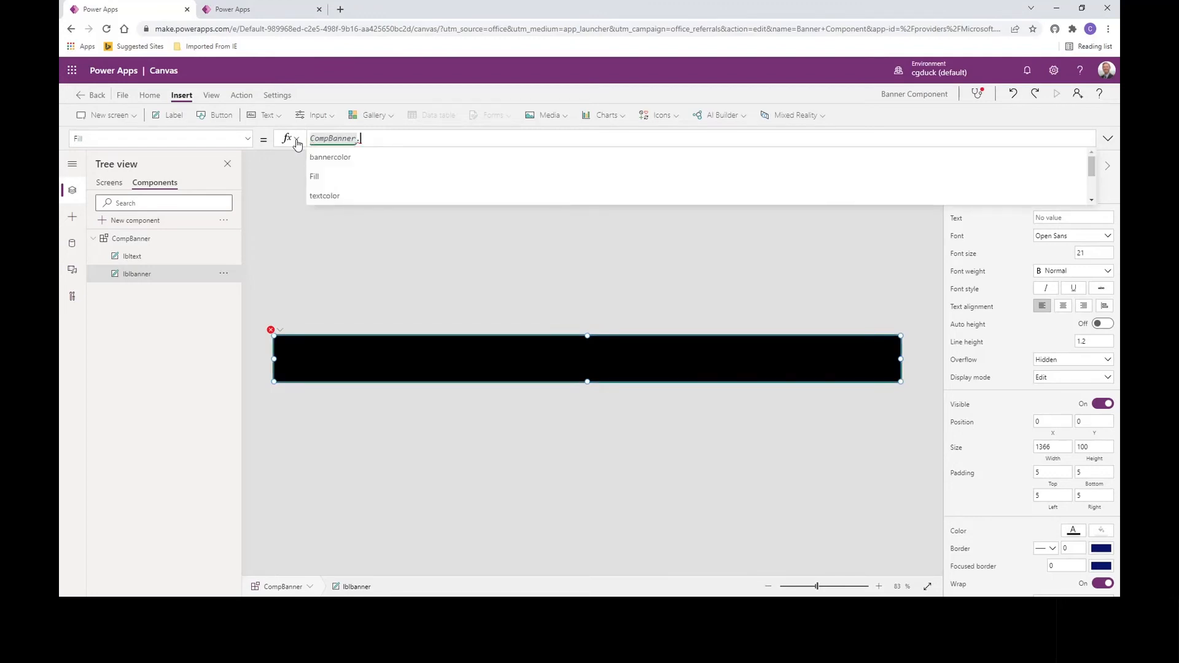
{"action": "key", "text": "Tab"}
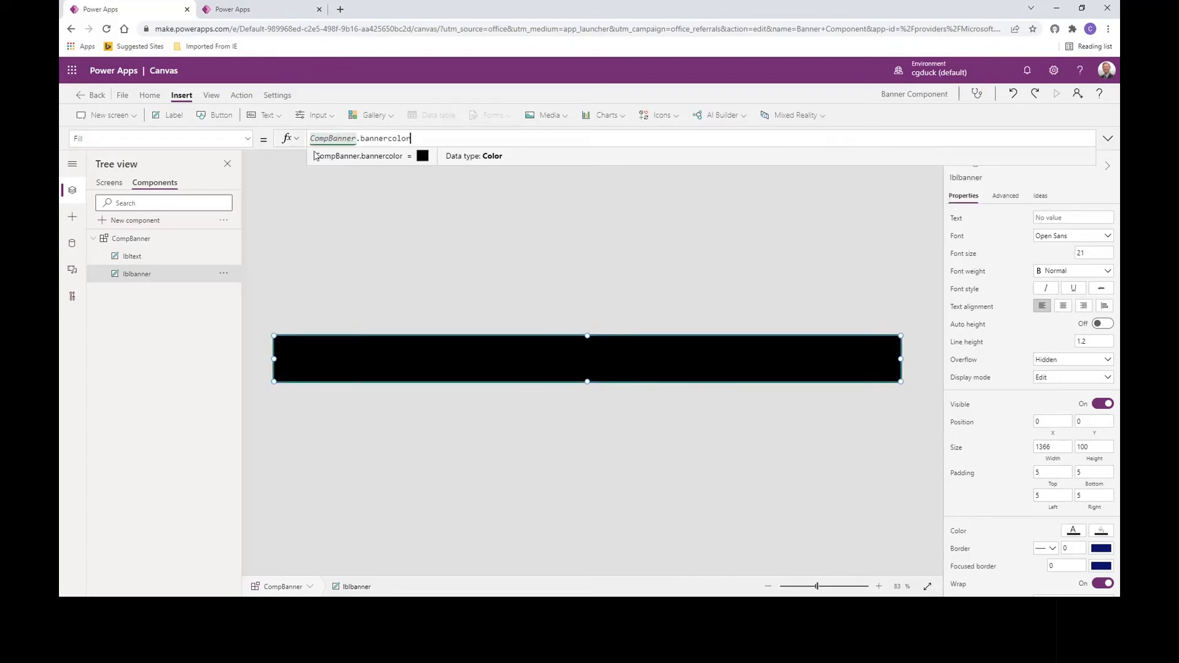
{"action": "left_click", "coordinate": [312, 265]}
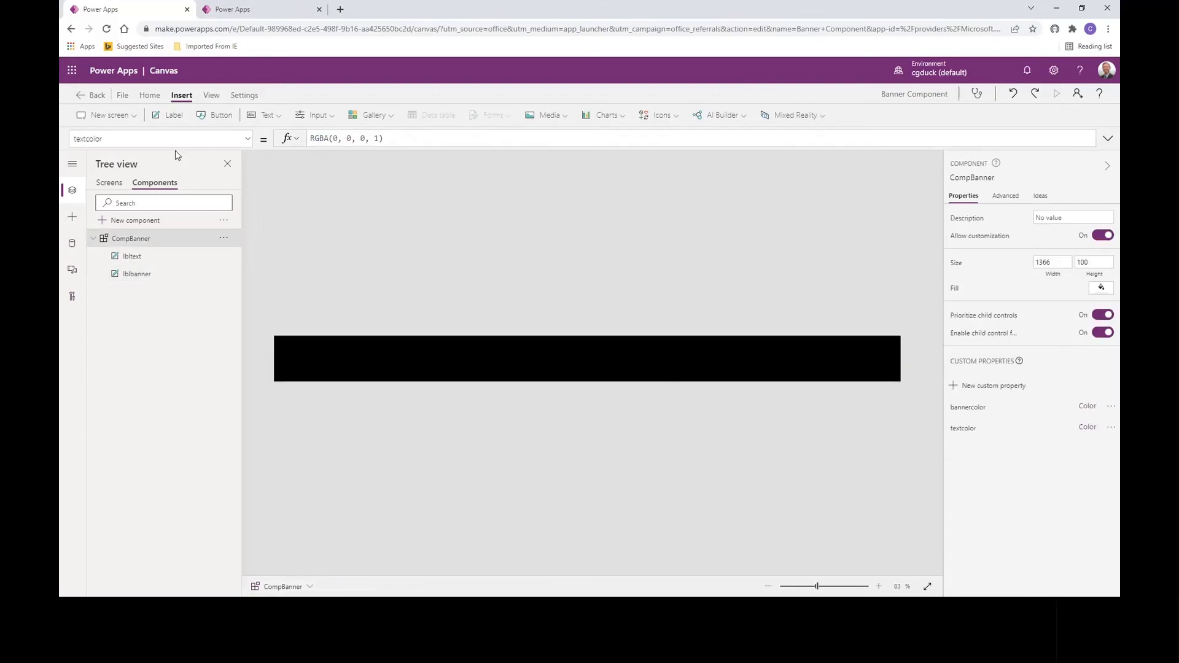
Step: Save and publish this version of the Banner Component library, then return to the Novice demo app
{"action": "left_click", "coordinate": [123, 95]}
{"action": "left_click", "coordinate": [184, 251]}
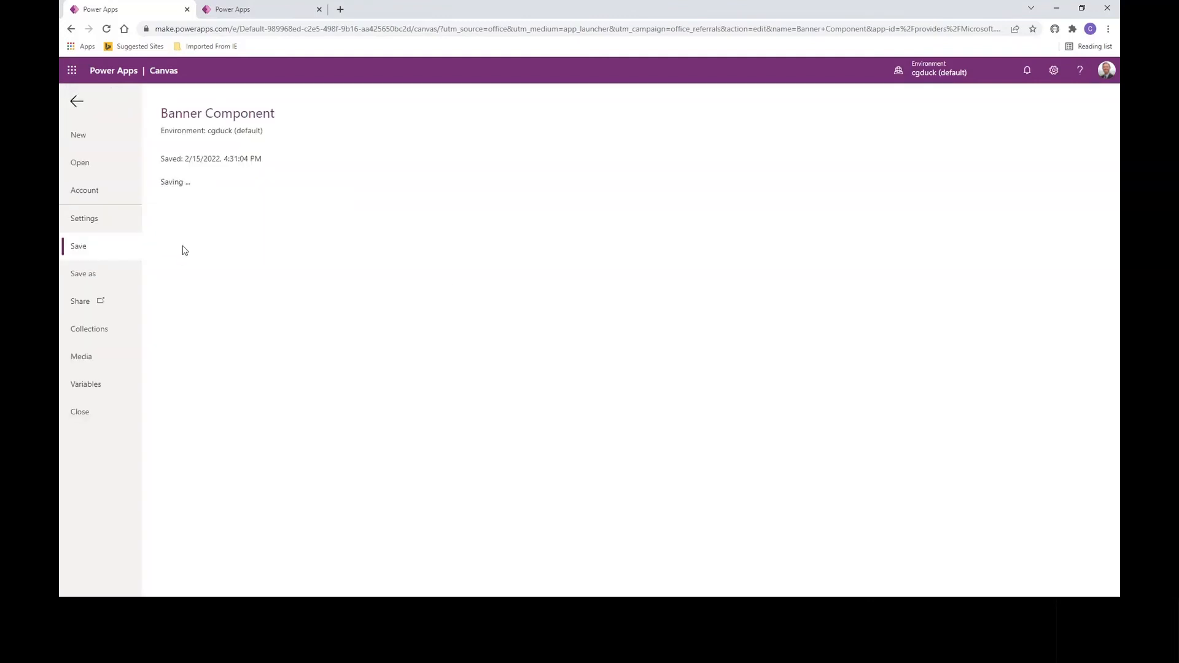
{"action": "left_click", "coordinate": [189, 222]}
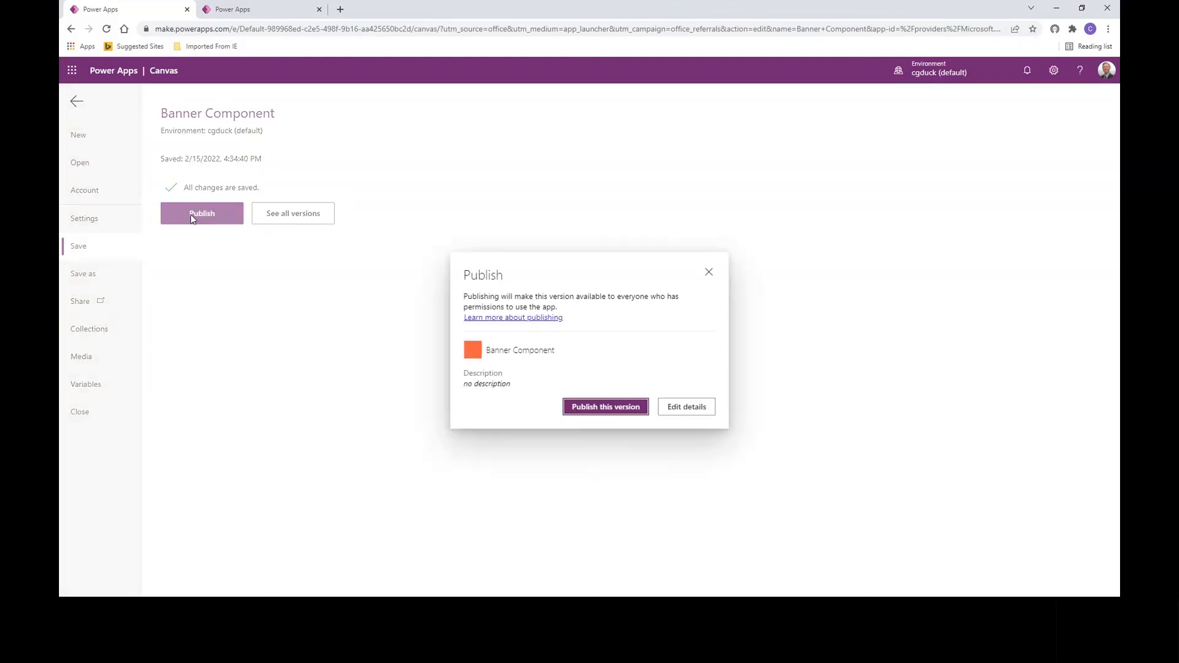
{"action": "left_click", "coordinate": [602, 409]}
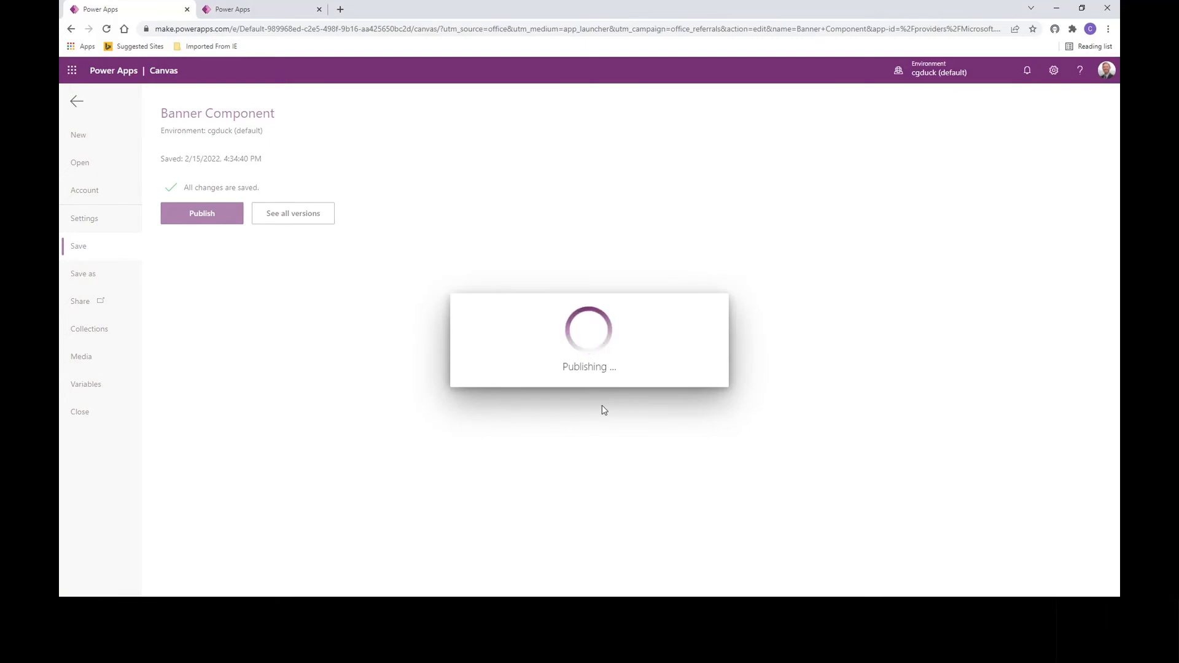
{"action": "left_click", "coordinate": [74, 107]}
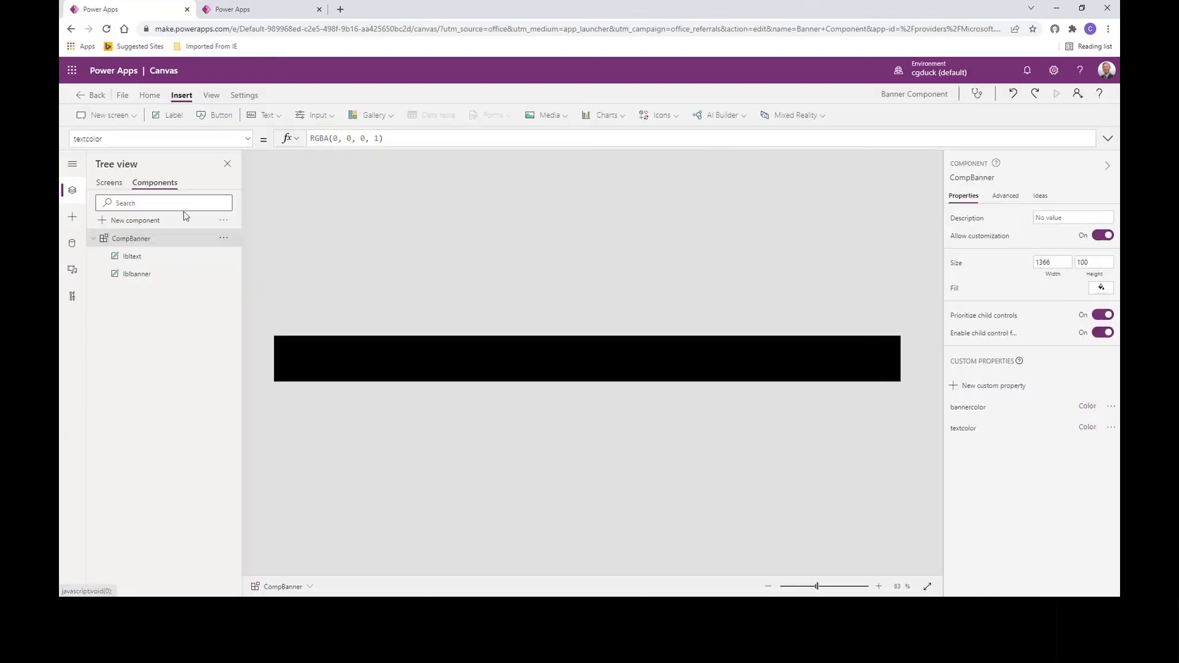
{"action": "left_click", "coordinate": [252, 11]}
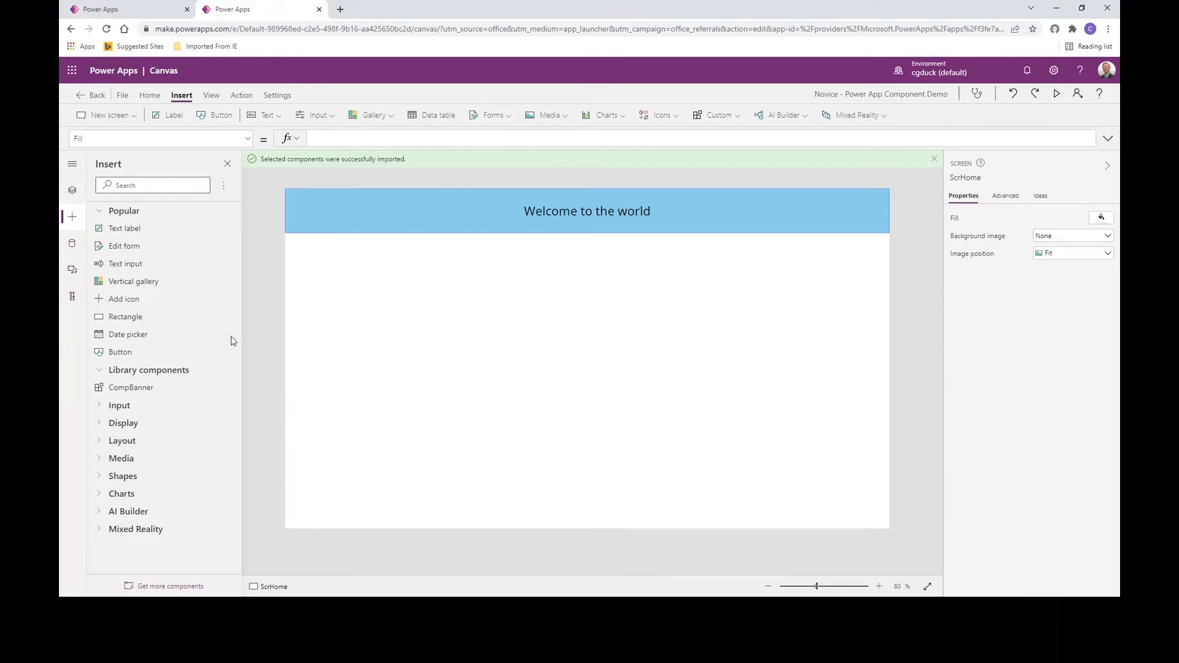
Step: Apply the updated CompBanner library, then select CompBanner_1 under ScrHome in Tree view
{"action": "left_click", "coordinate": [223, 185]}
{"action": "left_click", "coordinate": [241, 206]}
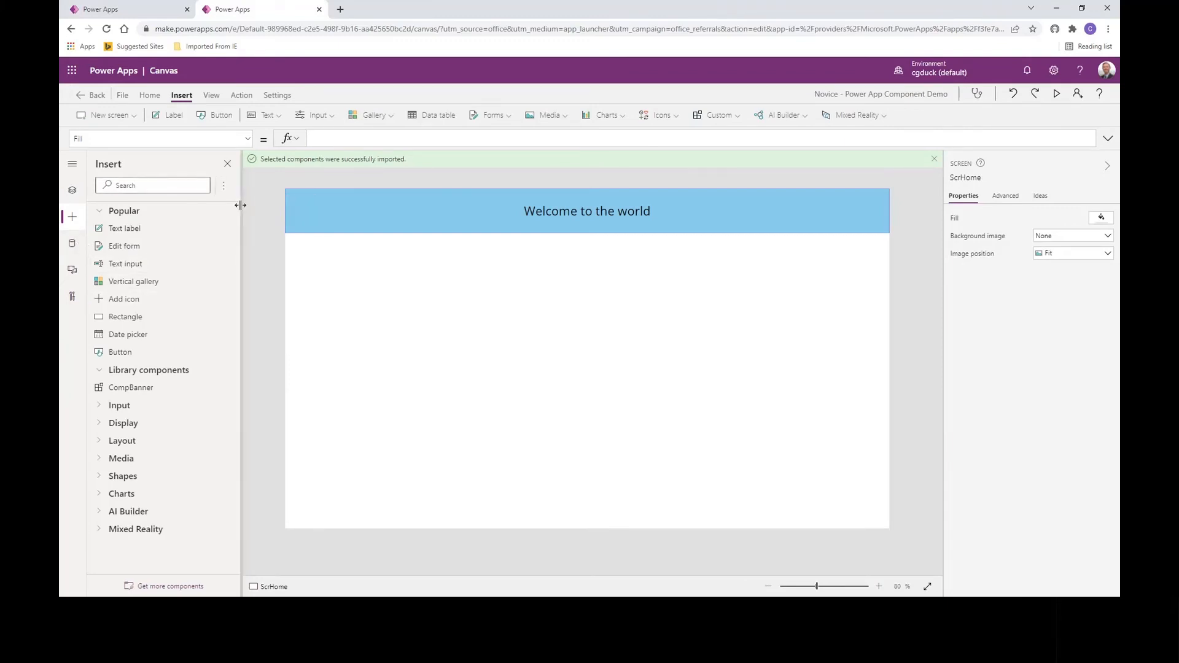
{"action": "left_click", "coordinate": [617, 372]}
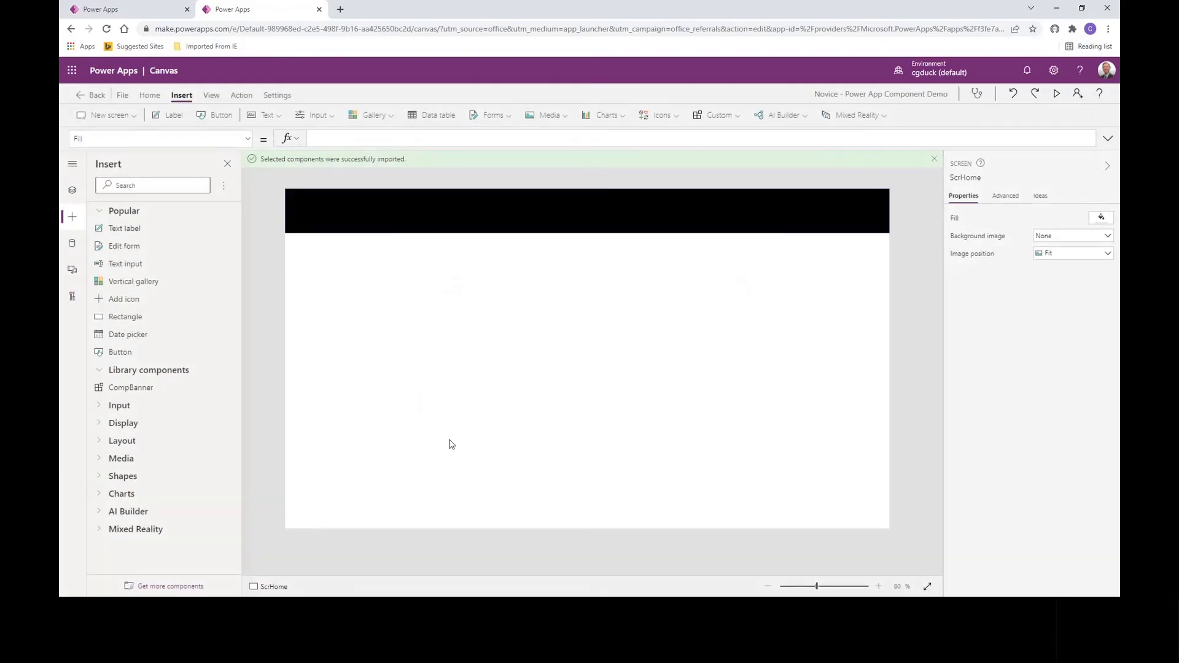
{"action": "left_click", "coordinate": [73, 193]}
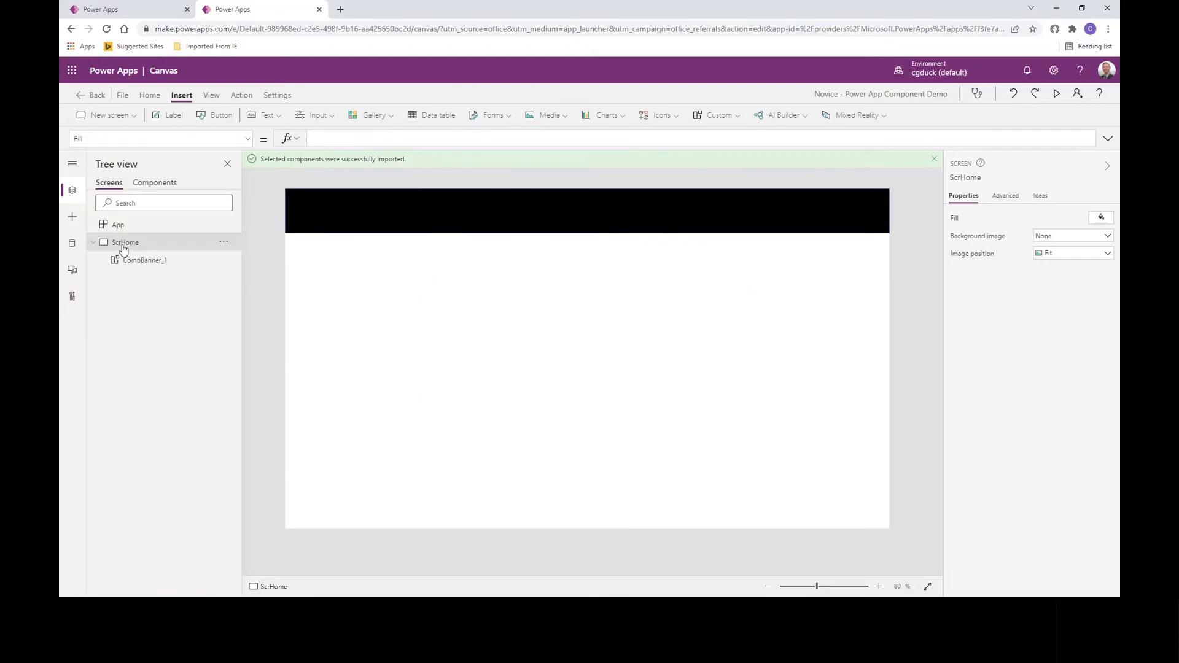
{"action": "left_click", "coordinate": [131, 265]}
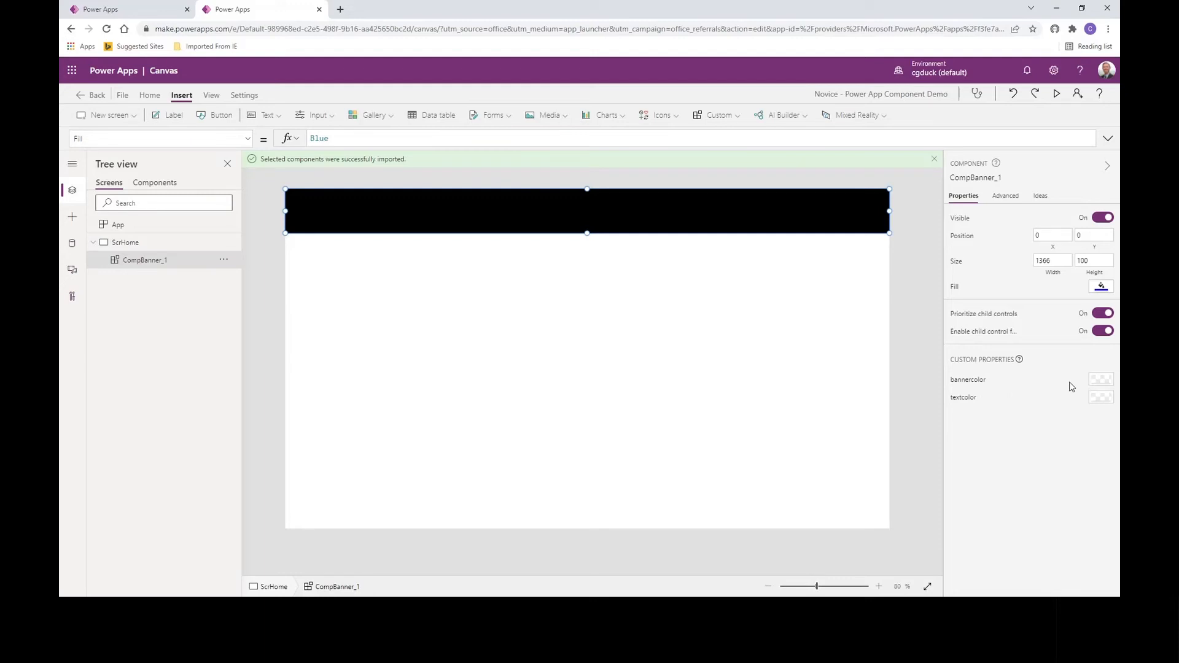
Step: Set CompBanner_1's bannercolor to dark red and its textcolor to white
{"action": "left_click", "coordinate": [1103, 386]}
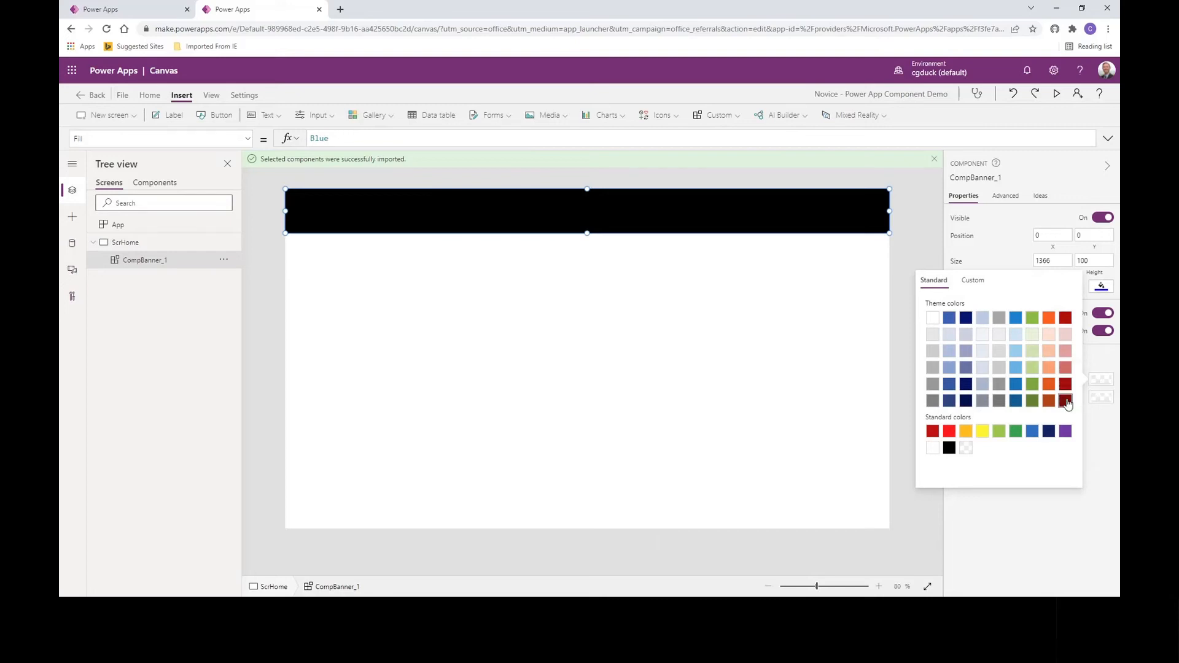
{"action": "left_click", "coordinate": [1066, 401]}
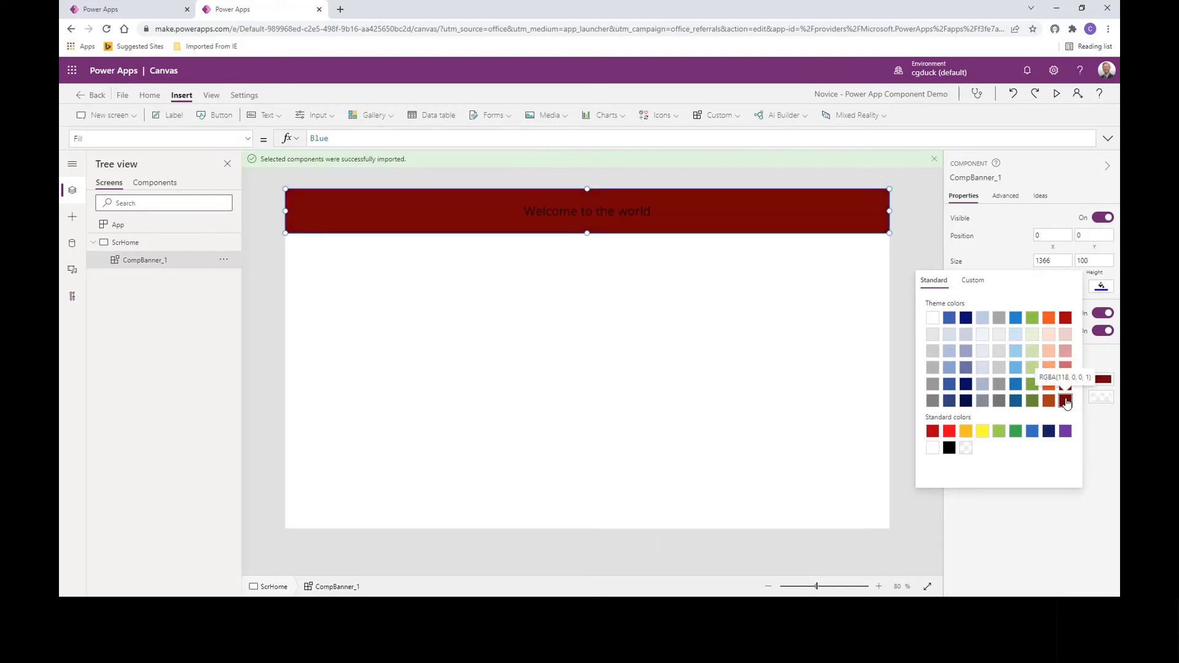
{"action": "left_click", "coordinate": [1100, 401]}
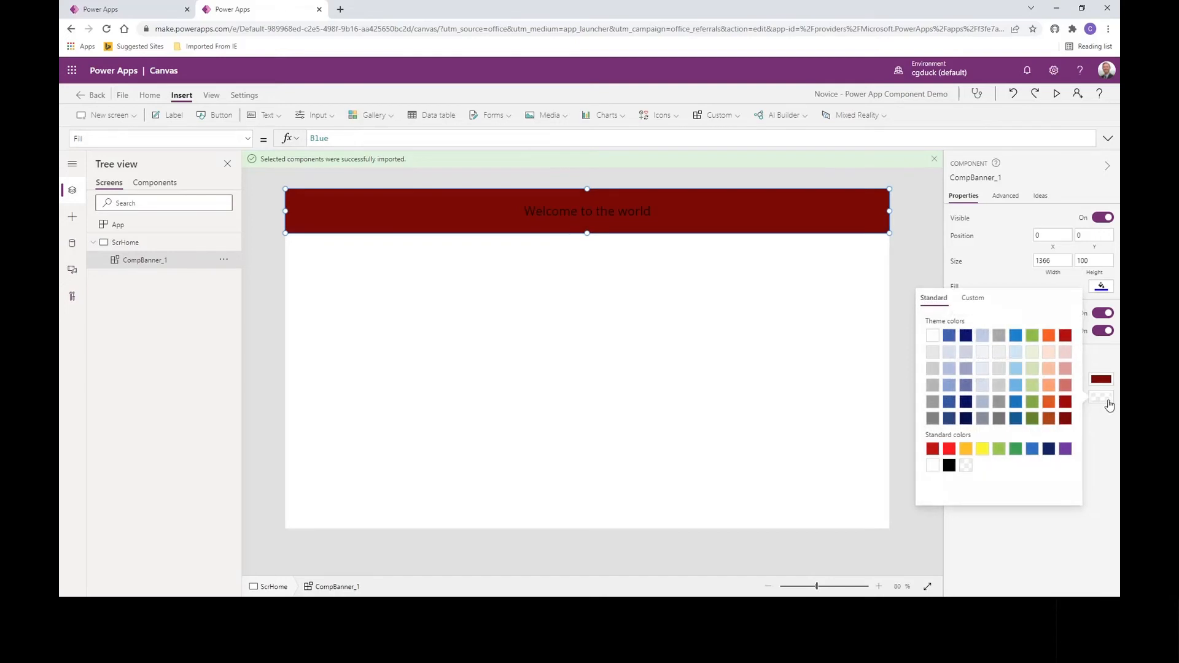
{"action": "left_click", "coordinate": [1105, 402]}
{"action": "left_click", "coordinate": [1097, 402]}
{"action": "left_click", "coordinate": [932, 336]}
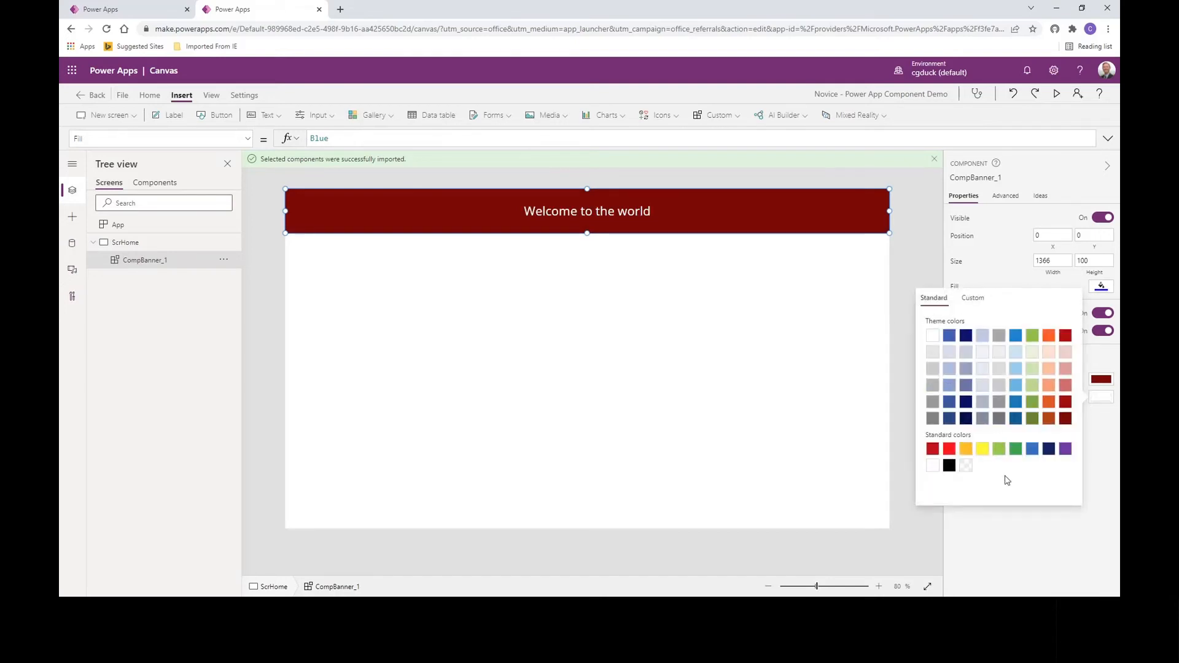
{"action": "left_click", "coordinate": [894, 404]}
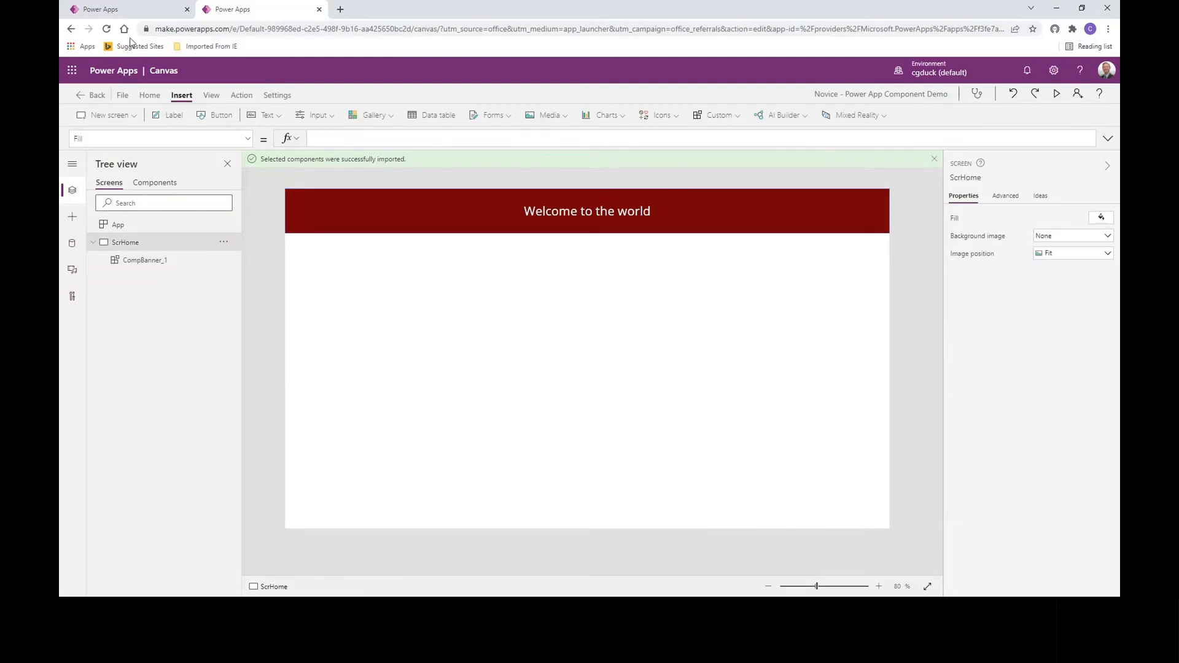
{"action": "left_click", "coordinate": [125, 13]}
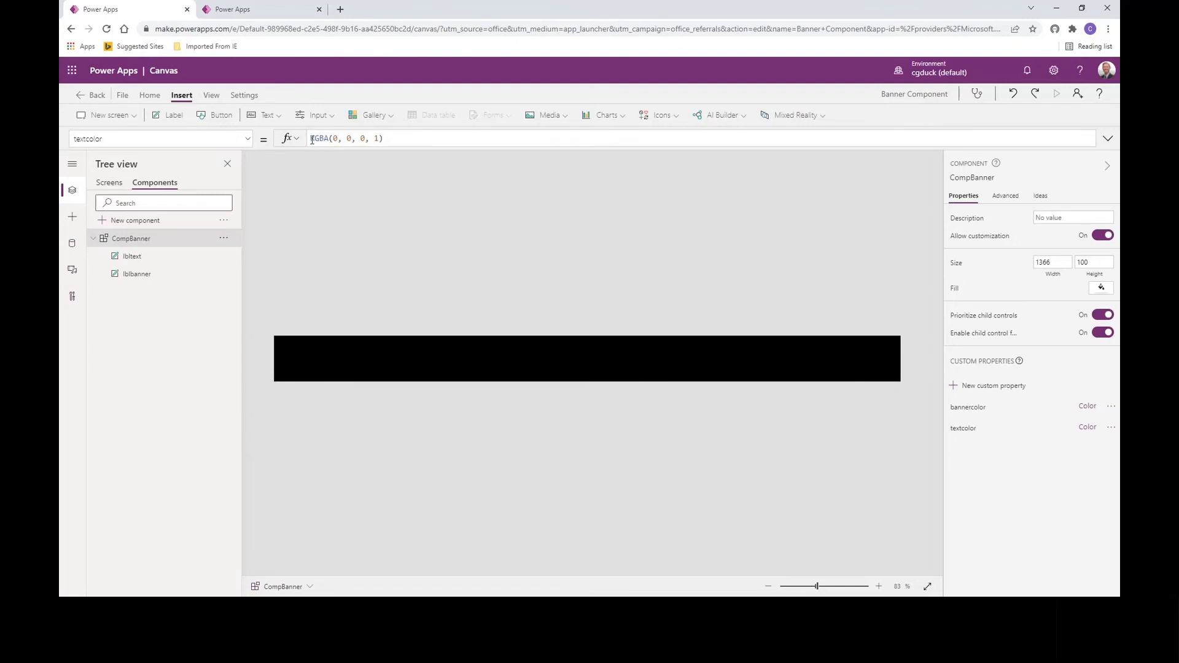
Step: Replace CompBanner's textcolor default RGBA(0, 0, 0, 1) with Blue
{"action": "left_click_drag", "start_coordinate": [315, 139], "coordinate": [392, 138]}
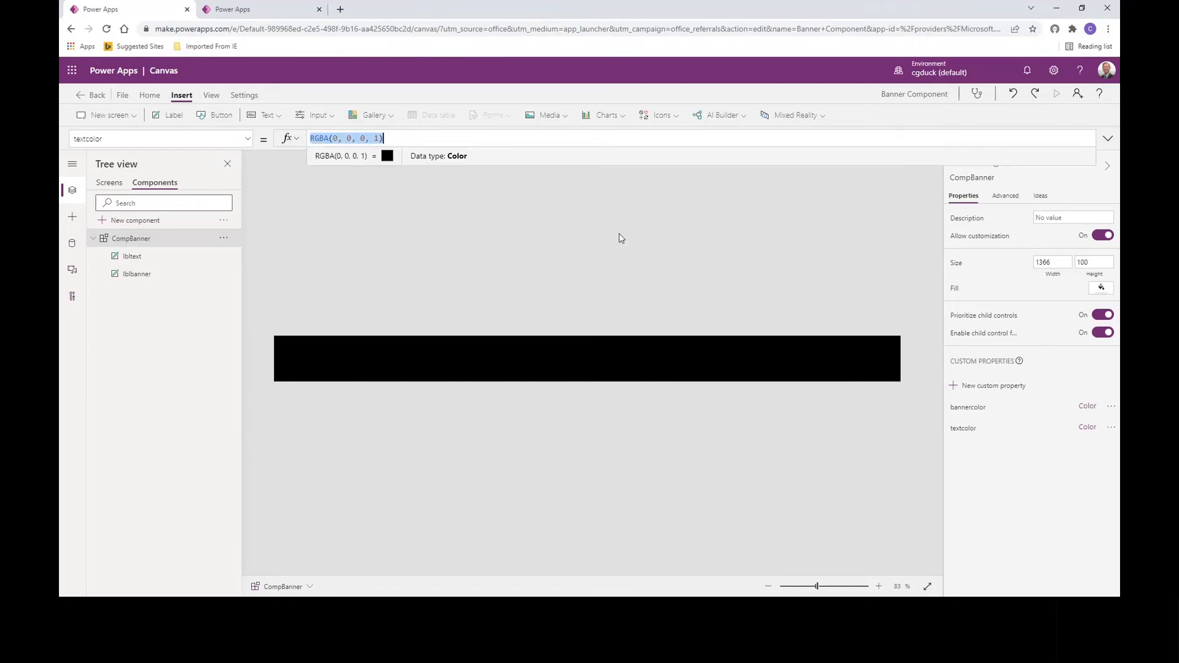
{"action": "type", "text": "blue"}
{"action": "key", "text": "Tab"}
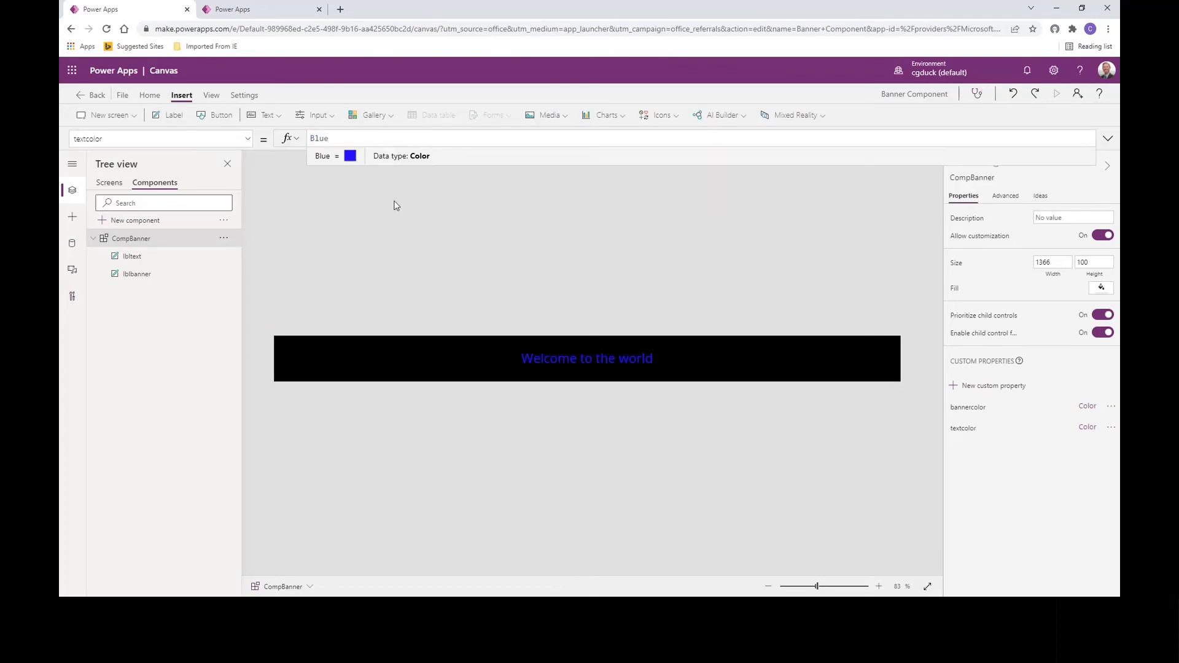
Step: Save and publish this version of the Banner Component library, then go back
{"action": "left_click", "coordinate": [122, 95]}
{"action": "left_click", "coordinate": [181, 244]}
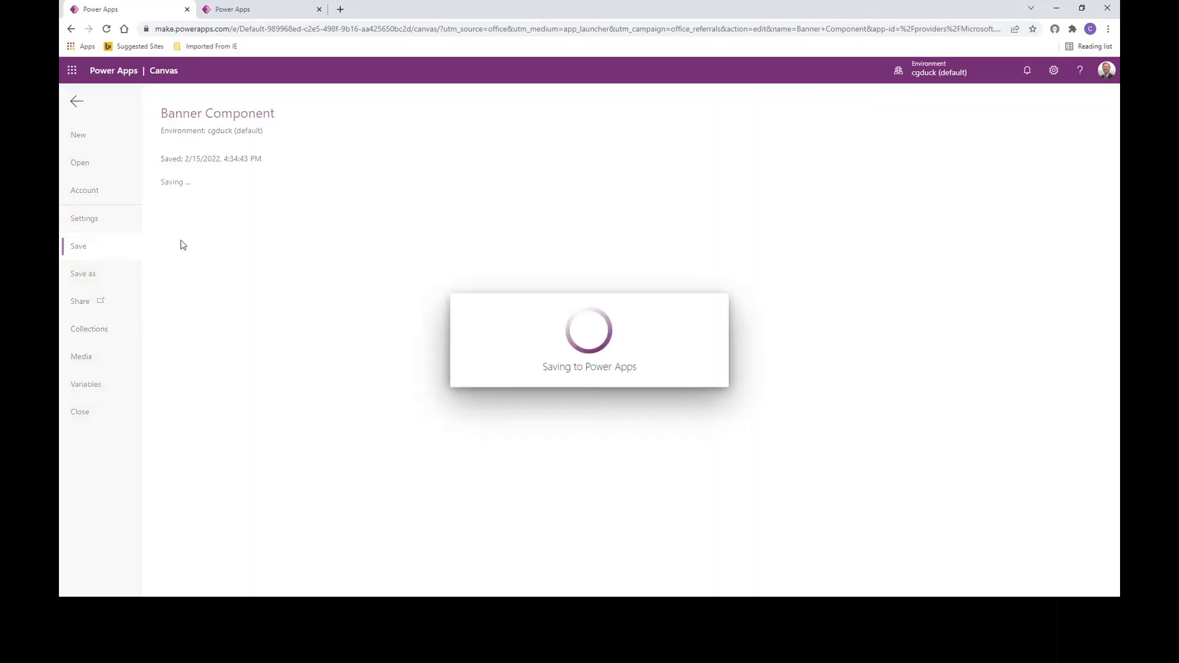
{"action": "left_click", "coordinate": [197, 222]}
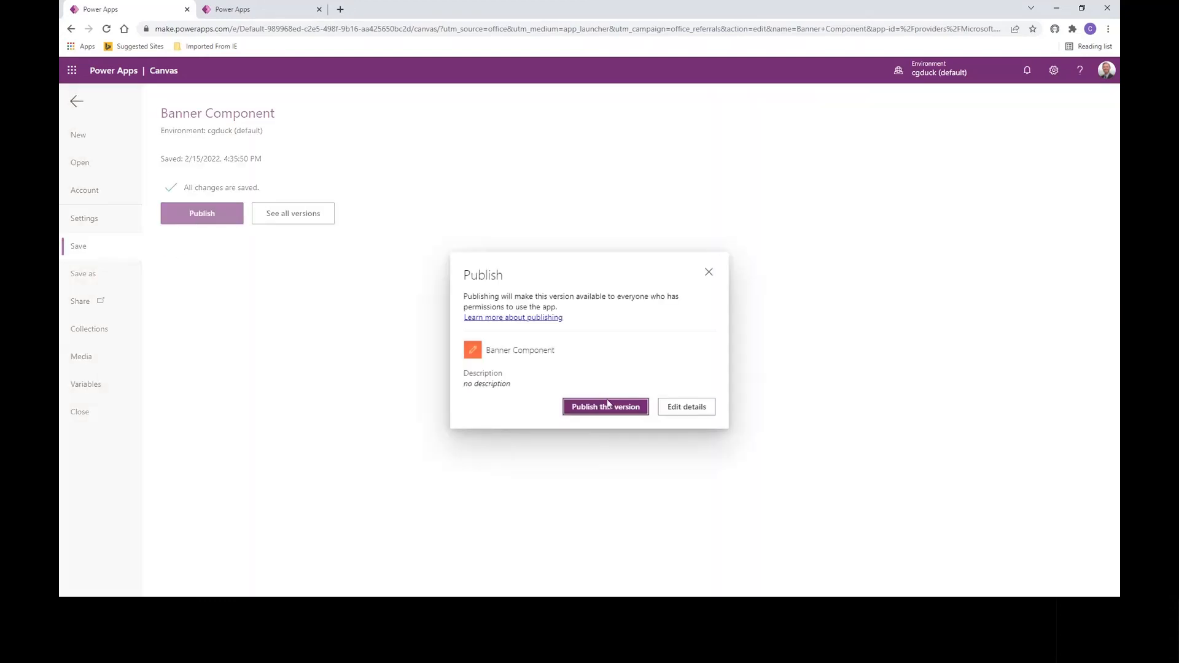
{"action": "left_click", "coordinate": [604, 407]}
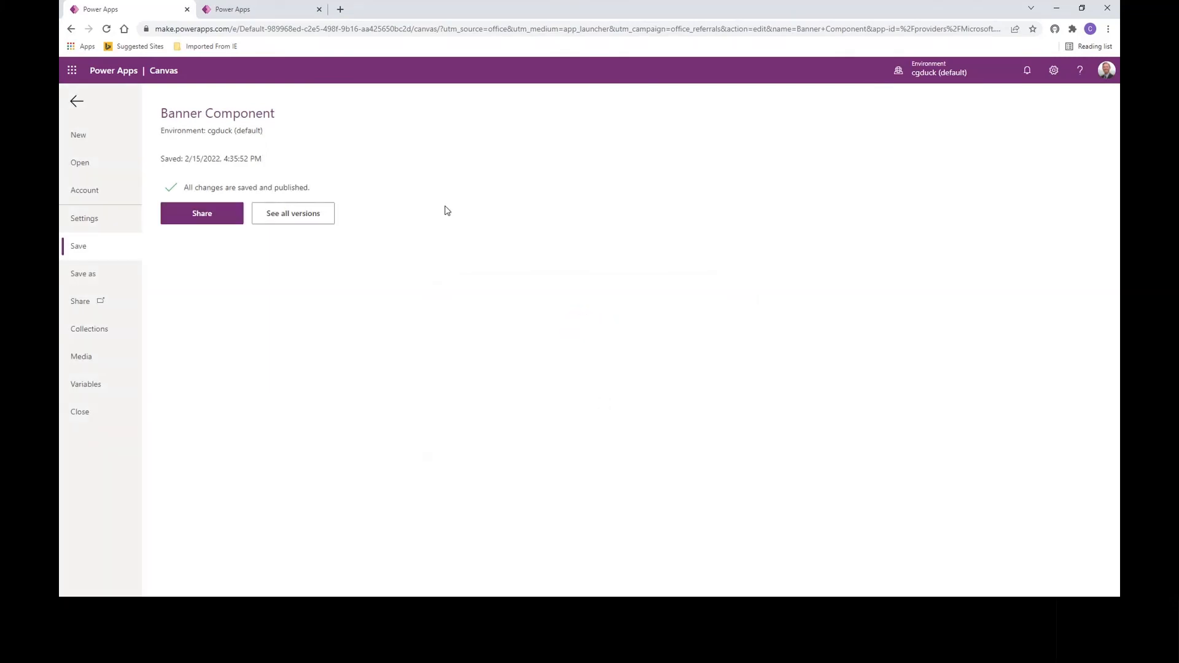
{"action": "left_click", "coordinate": [77, 103]}
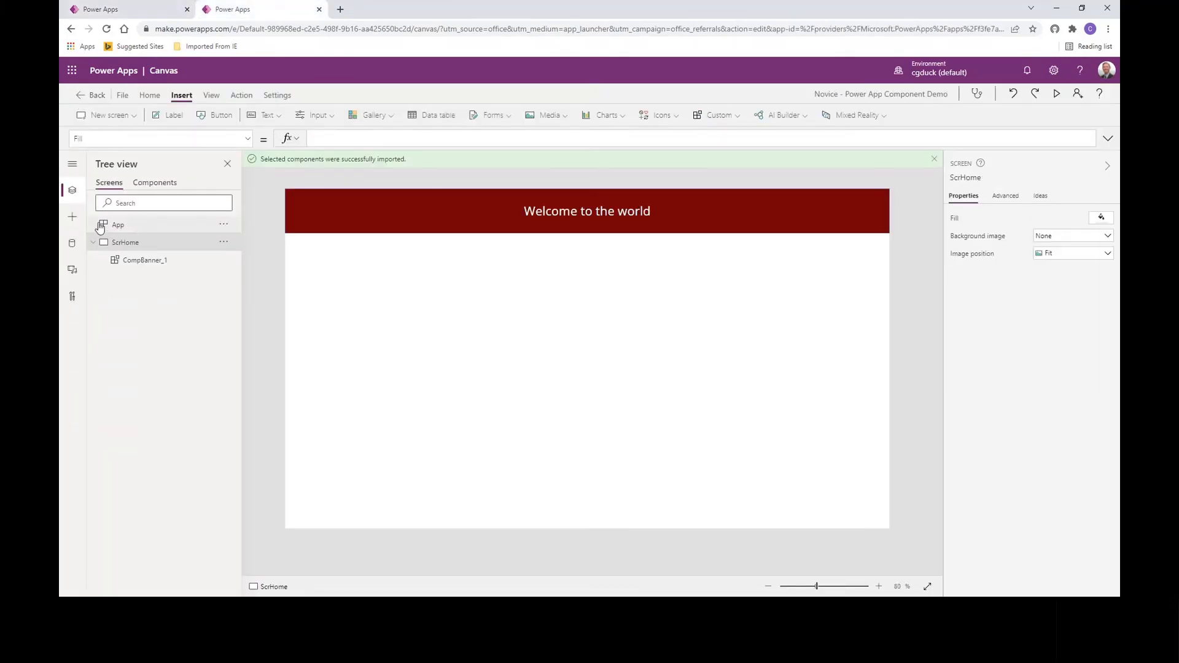
Step: Apply the Banner Component update from Check for updates, then select CompBanner_1 to verify its colours
{"action": "left_click", "coordinate": [73, 218]}
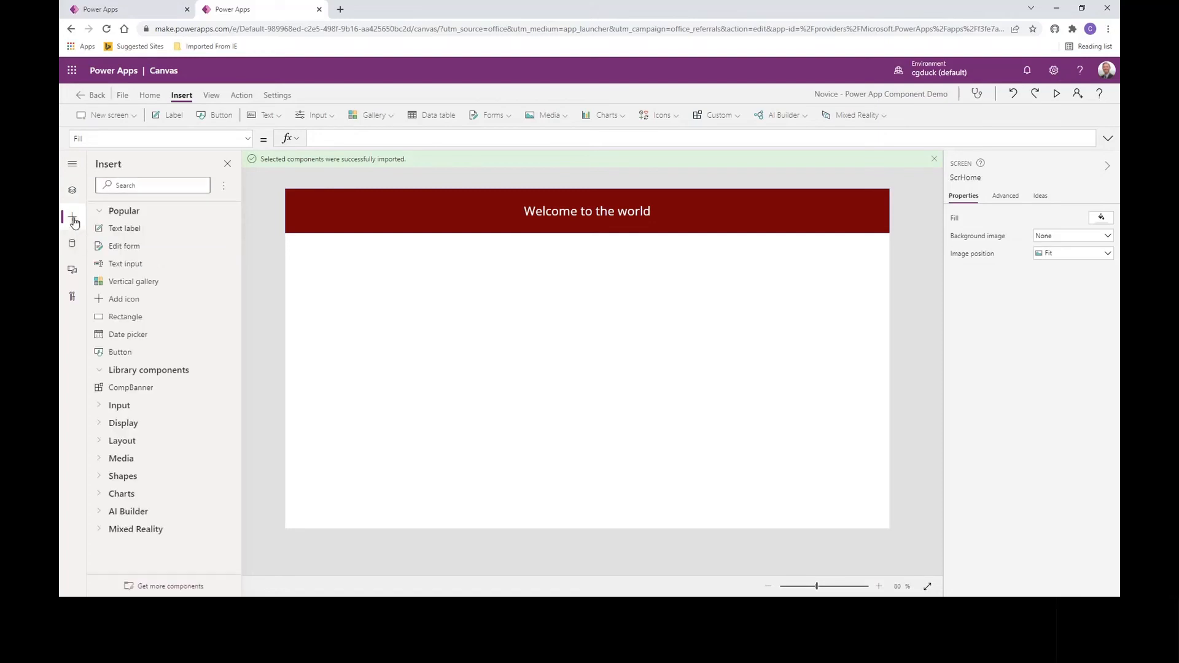
{"action": "left_click", "coordinate": [224, 186]}
{"action": "left_click", "coordinate": [237, 208]}
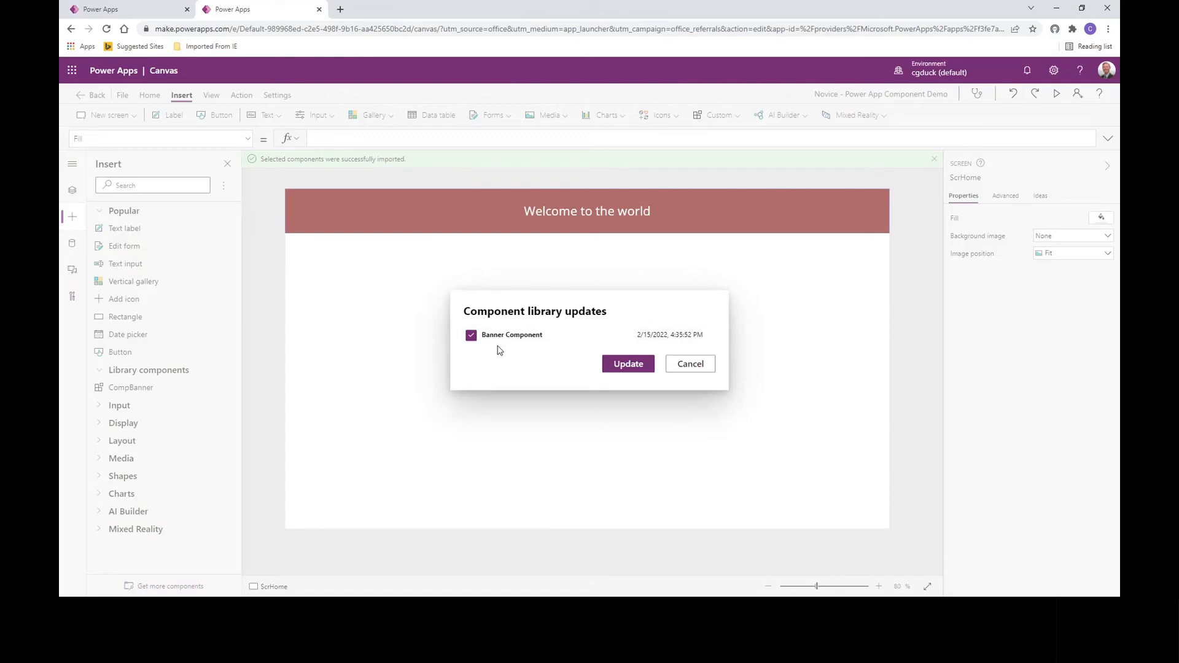
{"action": "left_click", "coordinate": [622, 367]}
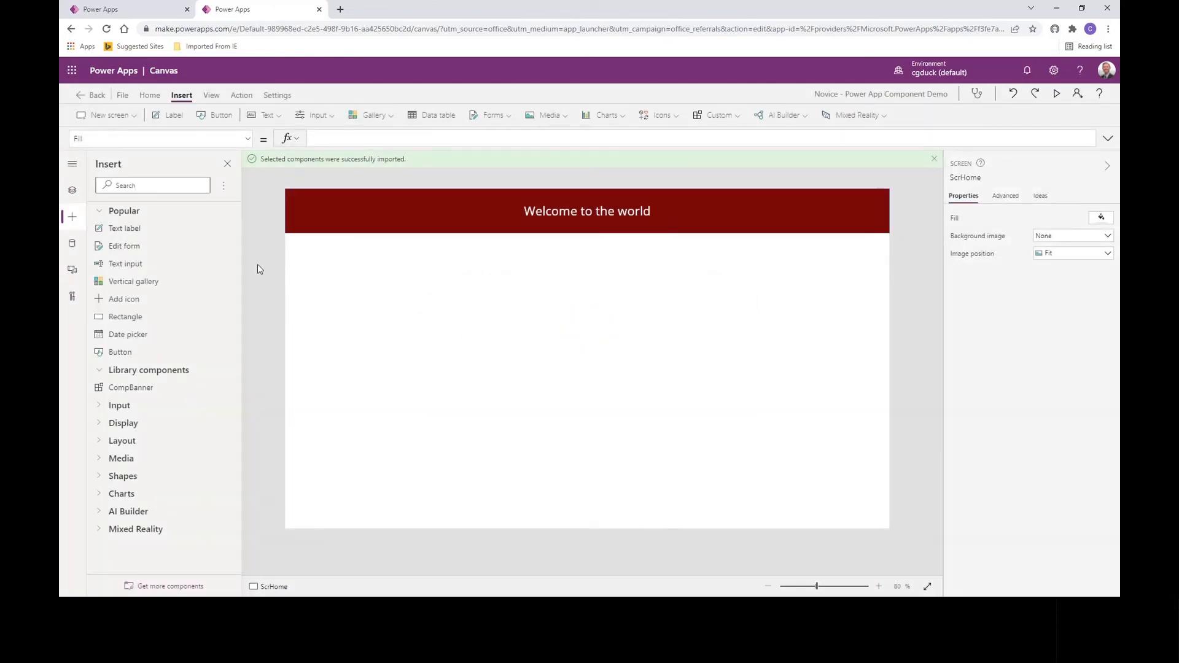
{"action": "left_click", "coordinate": [72, 190]}
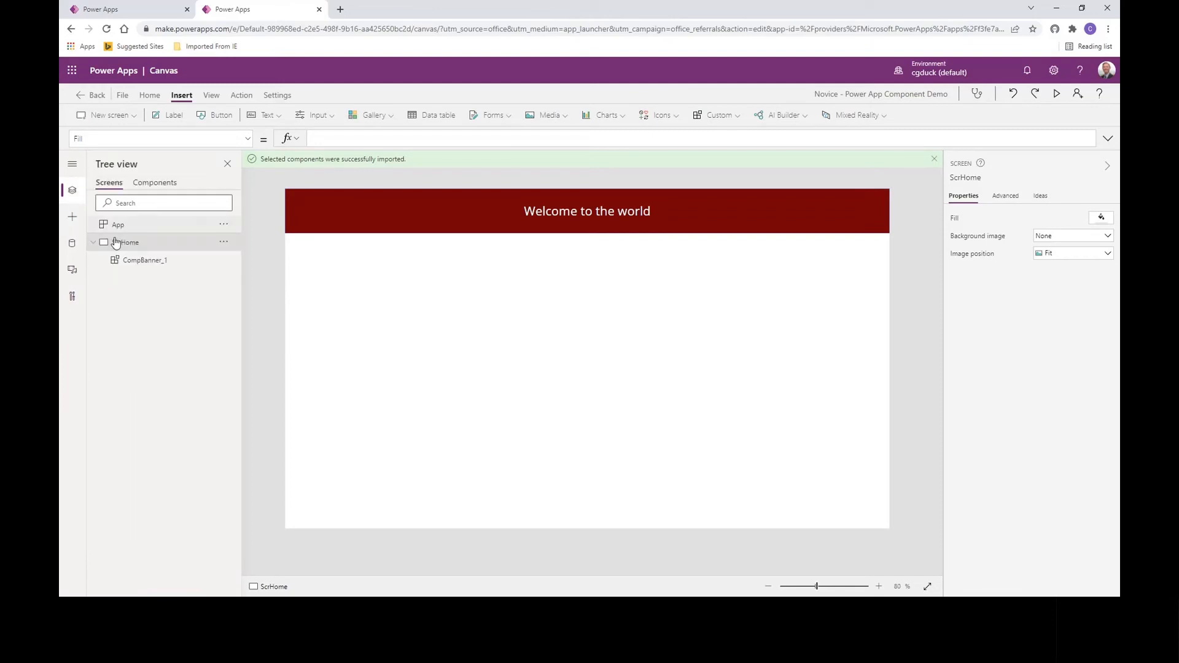
{"action": "left_click", "coordinate": [141, 261]}
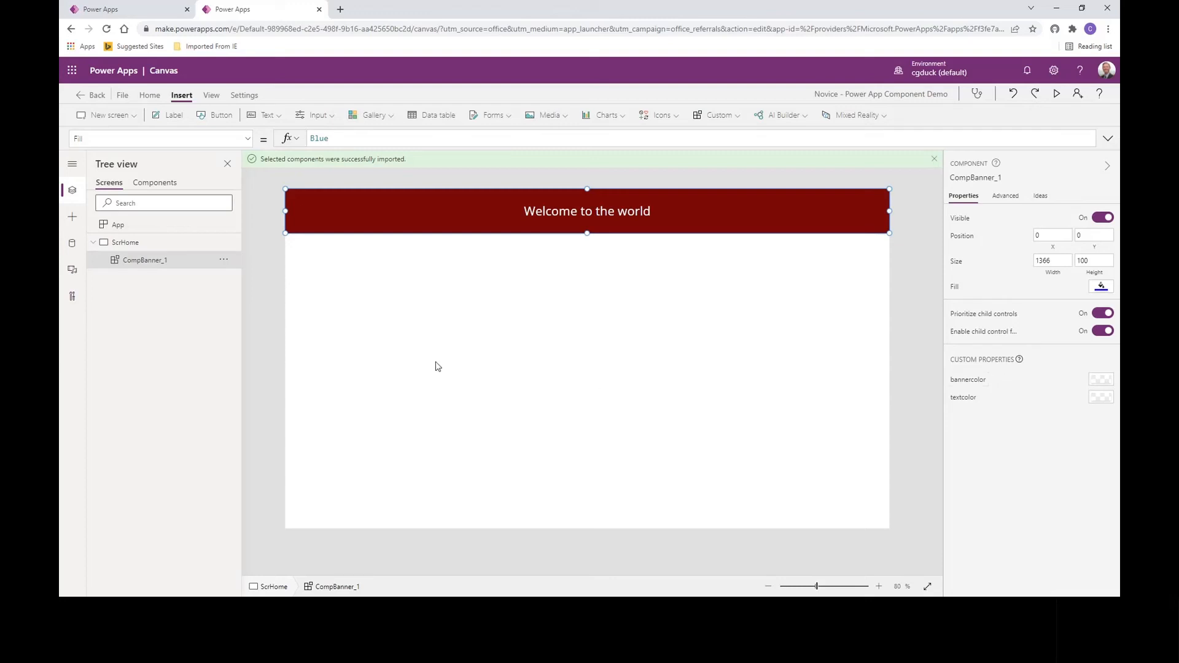
Step: Add a Blank screen and rename it ScrSecond
{"action": "left_click", "coordinate": [122, 97]}
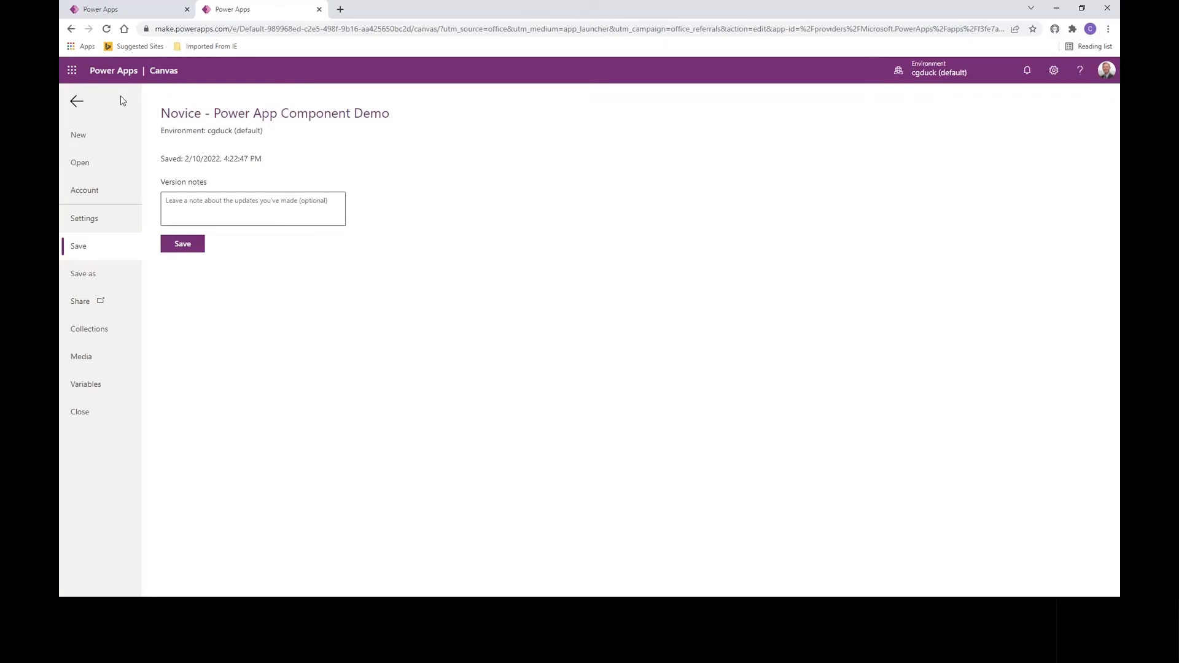
{"action": "left_click", "coordinate": [77, 101]}
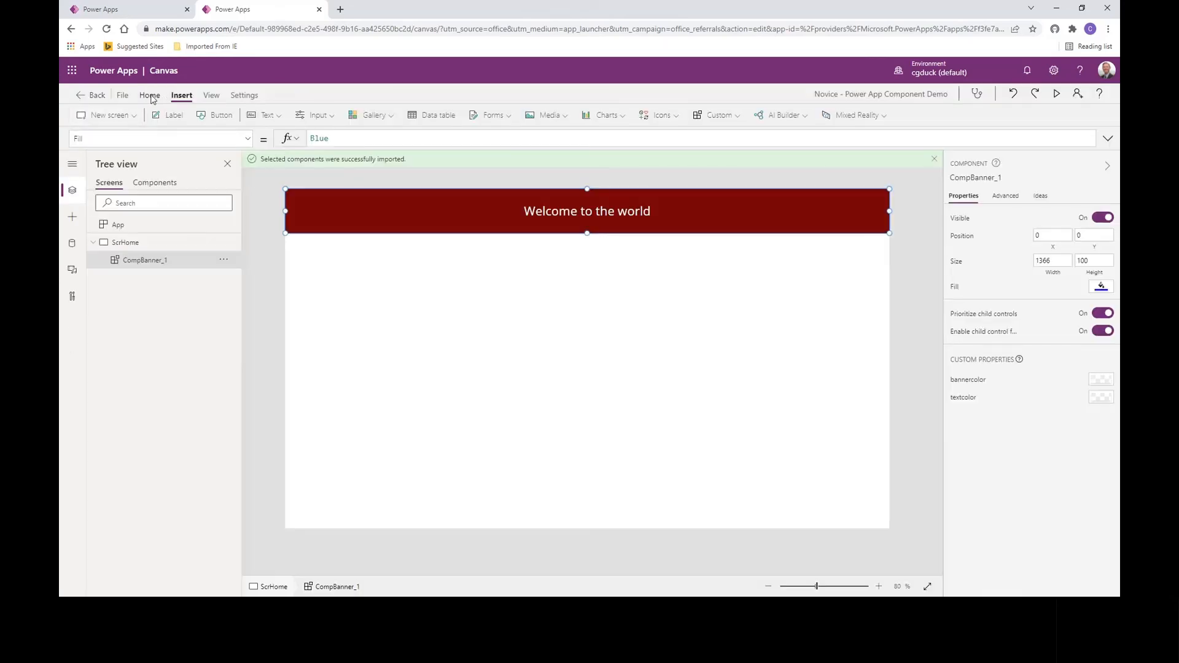
{"action": "left_click", "coordinate": [126, 119]}
{"action": "left_click", "coordinate": [114, 154]}
{"action": "left_click", "coordinate": [225, 280]}
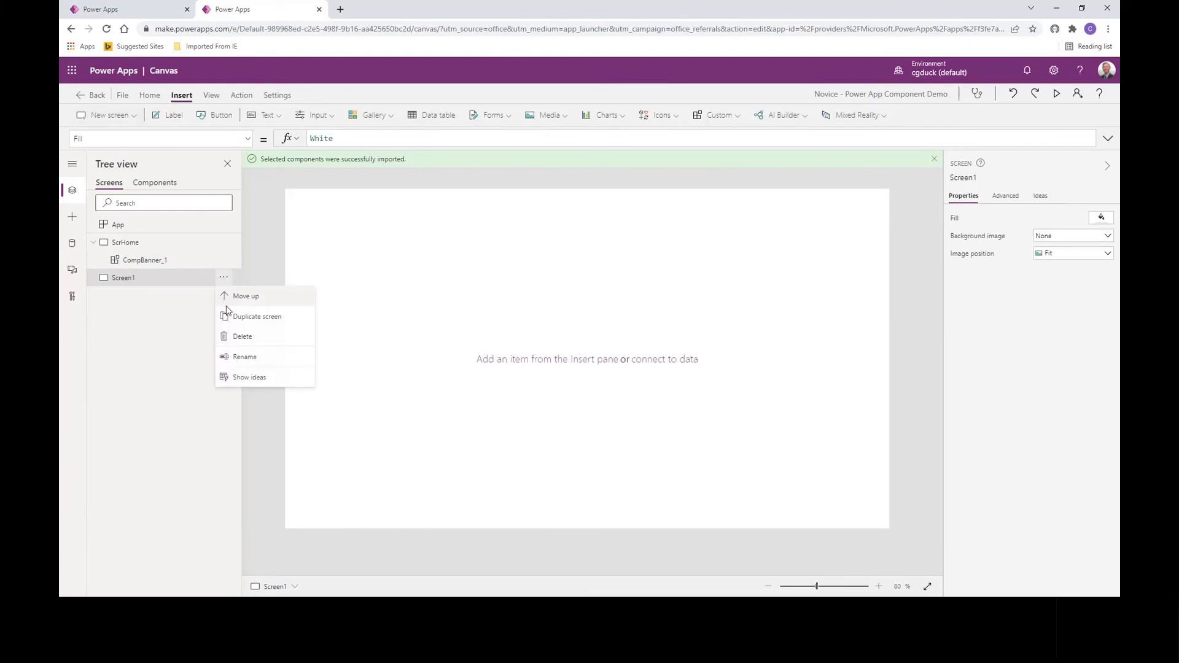
{"action": "left_click", "coordinate": [235, 364]}
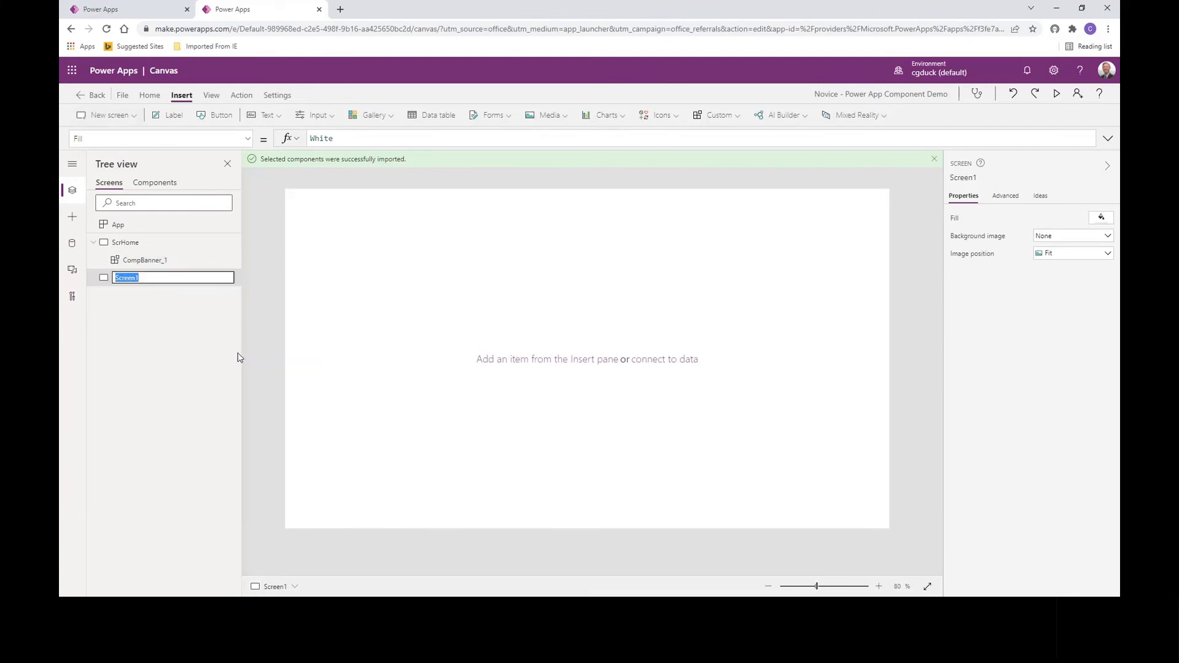
{"action": "type", "text": "Sc"}
{"action": "left_click", "coordinate": [255, 344]}
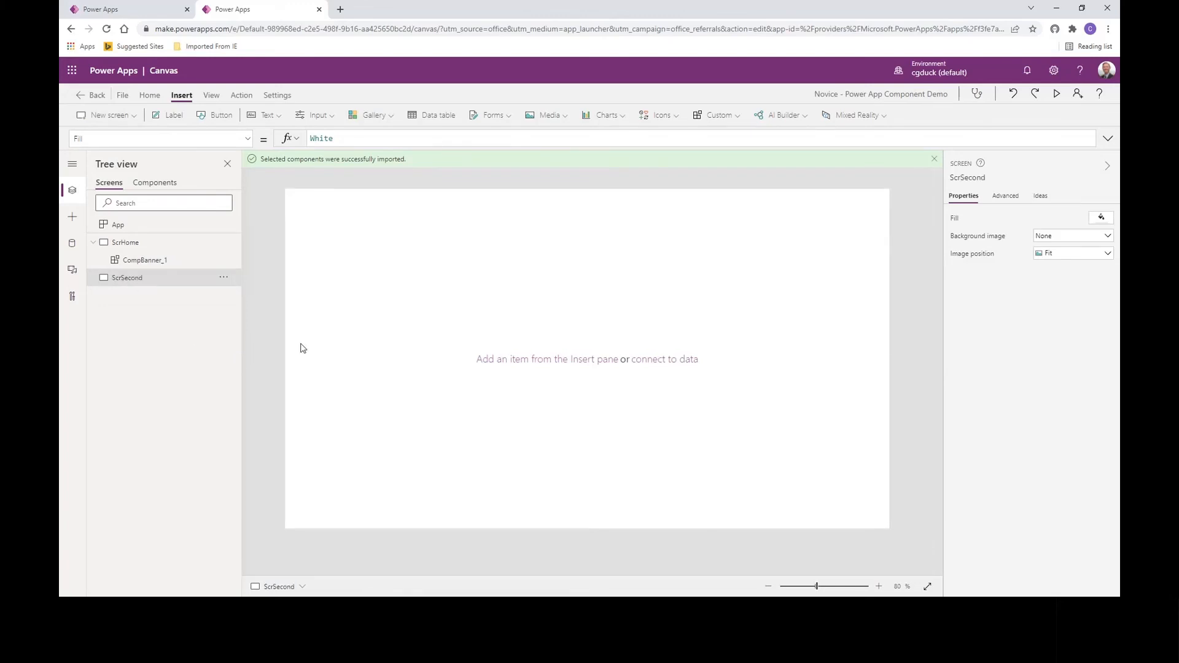
Step: Create a local Component1 and size it to width 1366 and height 768
{"action": "left_click", "coordinate": [733, 119]}
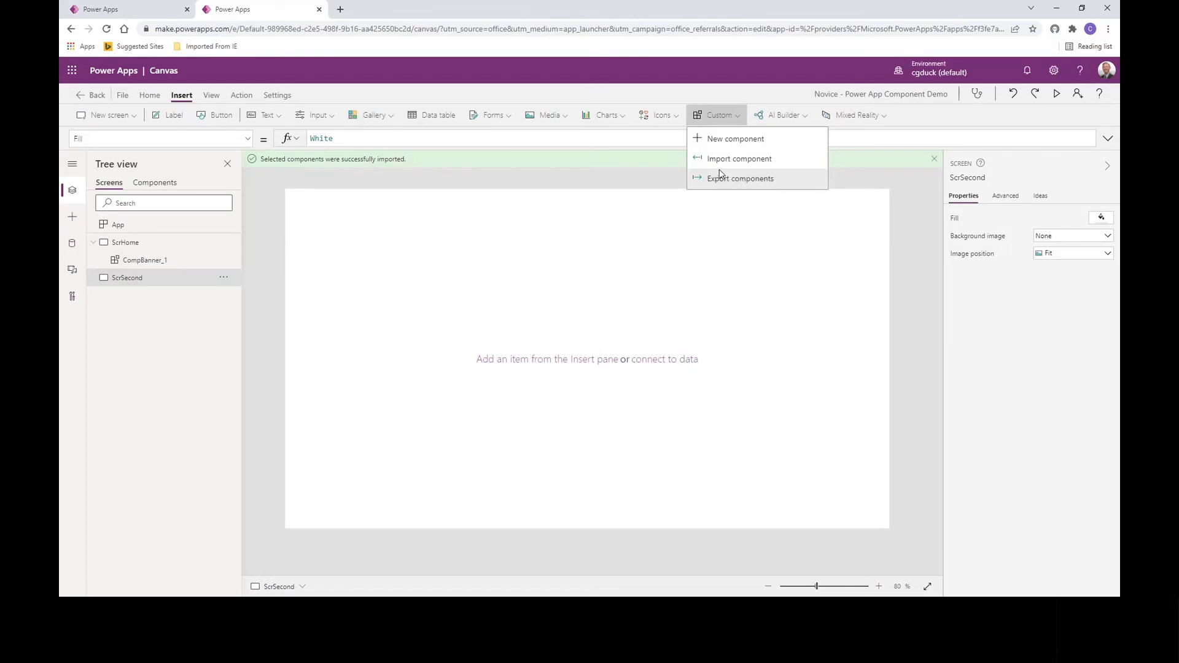
{"action": "left_click", "coordinate": [724, 138]}
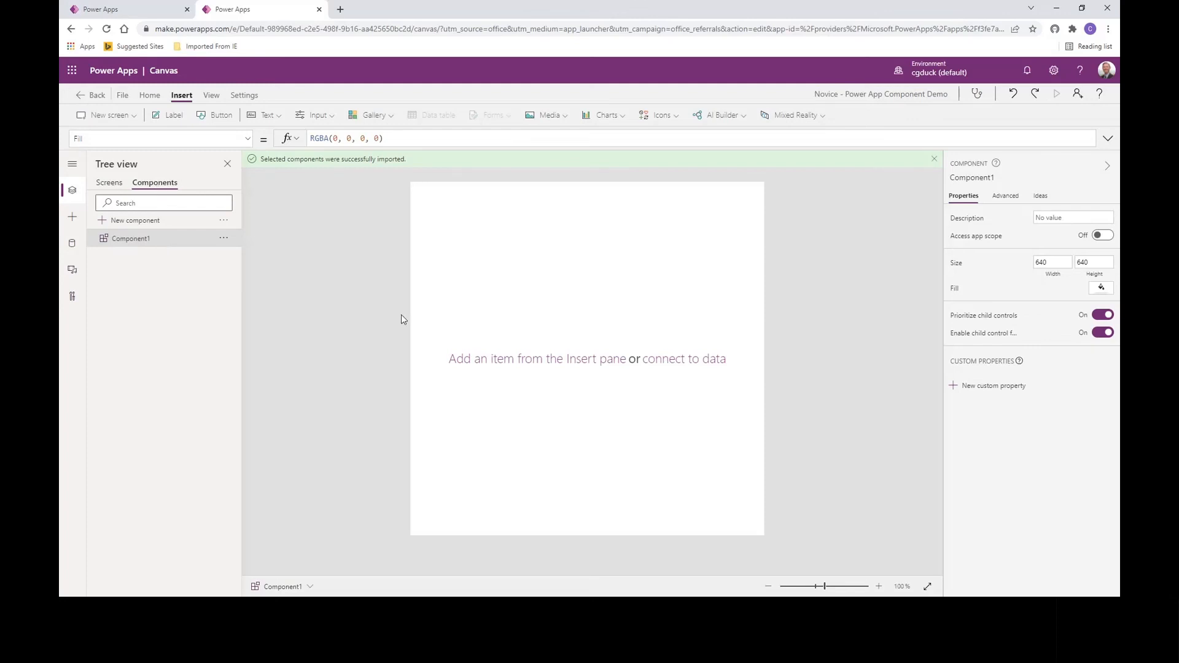
{"action": "left_click", "coordinate": [1051, 263]}
{"action": "type", "text": "1366"}
{"action": "key", "text": "Tab"}
{"action": "type", "text": "76"}
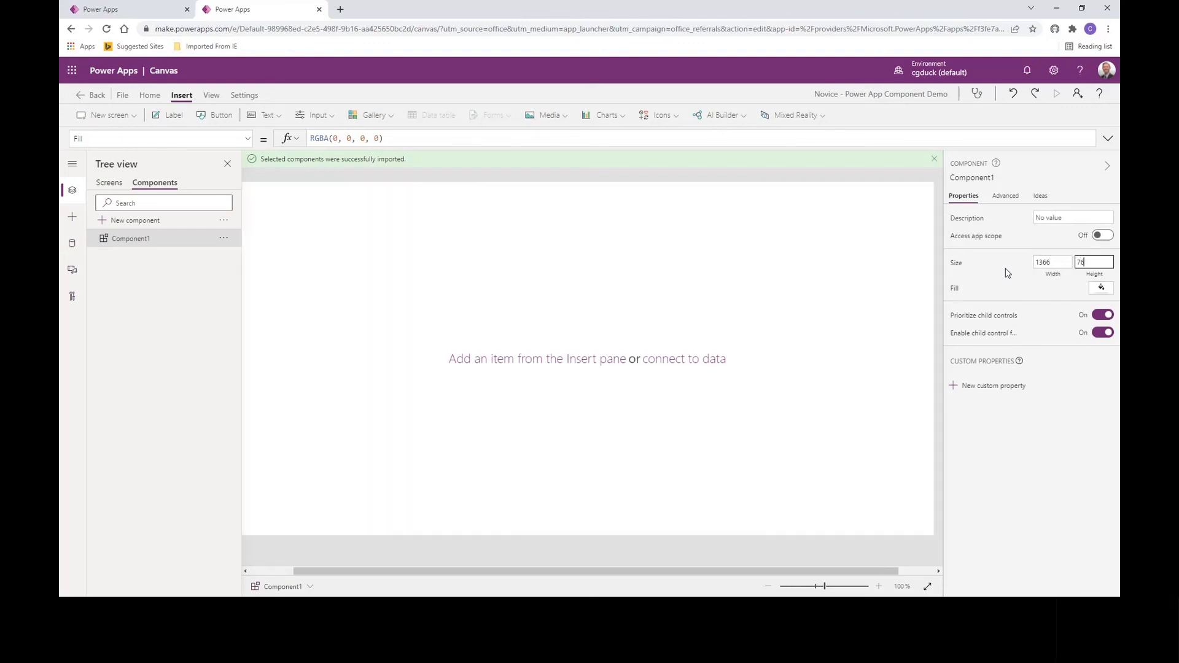
{"action": "type", "text": "8"}
{"action": "key", "text": "Tab"}
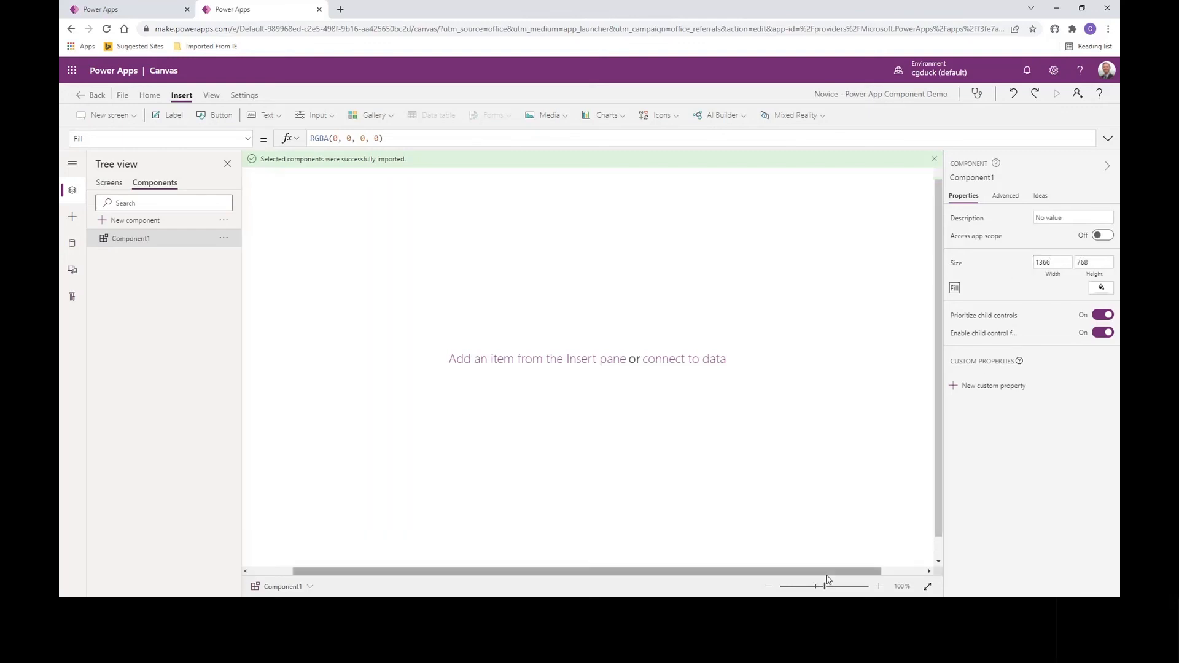
{"action": "left_click", "coordinate": [818, 587]}
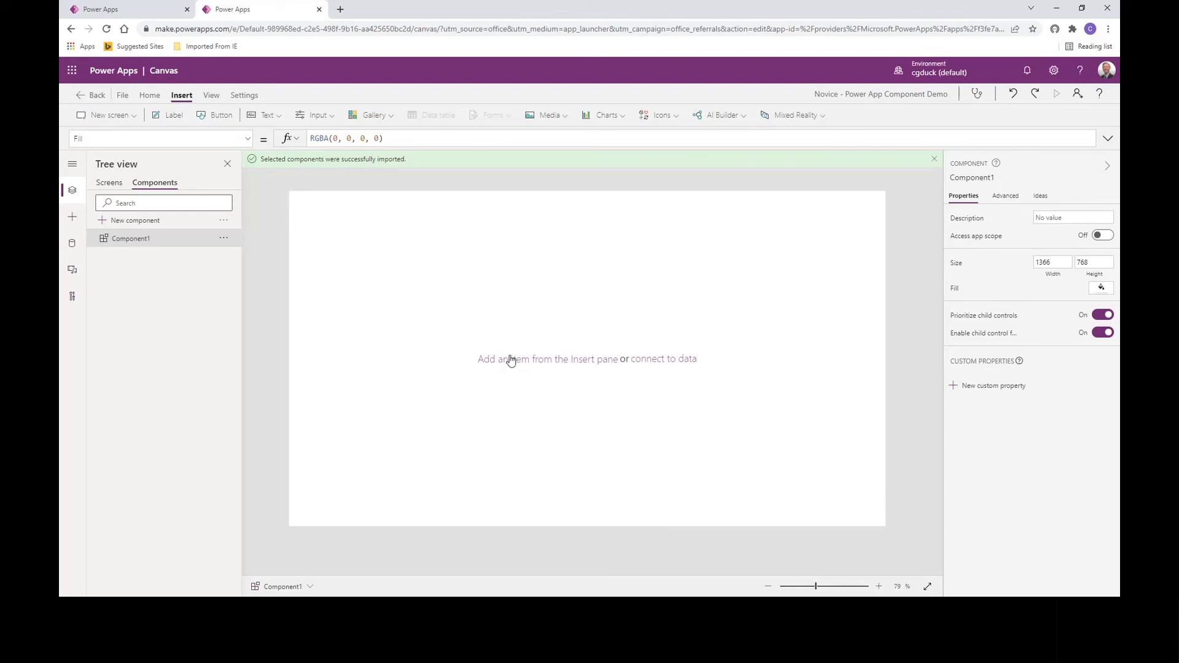
Step: Add a label to Component1 and size it to 1366 wide by 100 high
{"action": "left_click", "coordinate": [172, 116]}
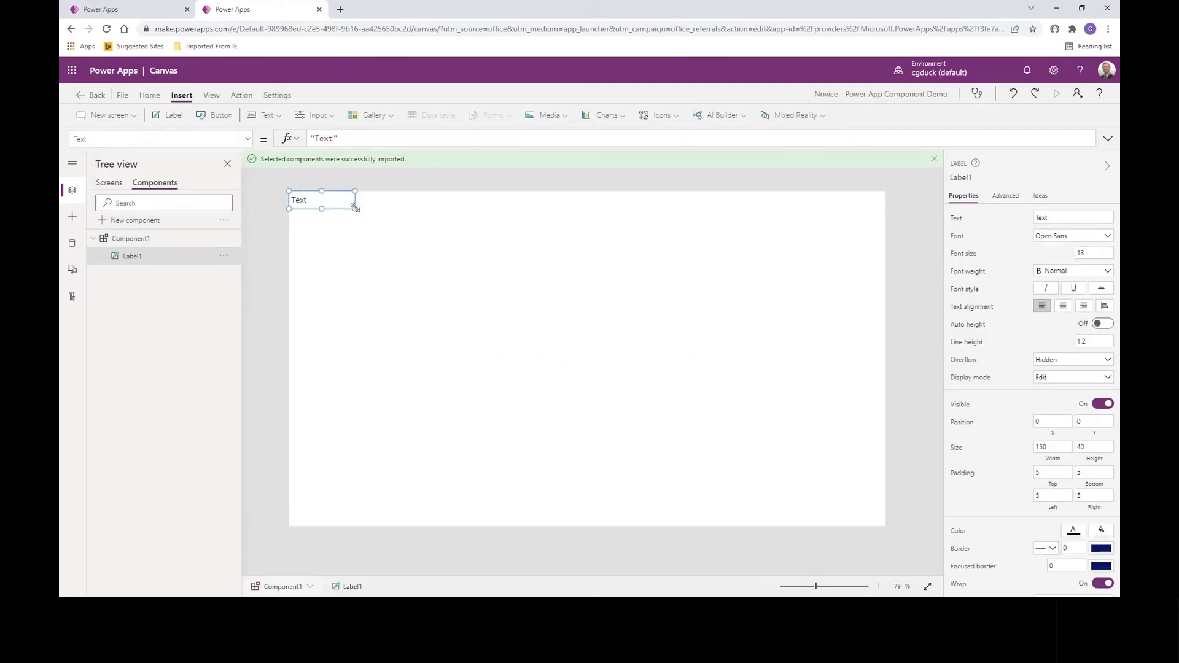
{"action": "left_click_drag", "start_coordinate": [356, 203], "coordinate": [909, 234]}
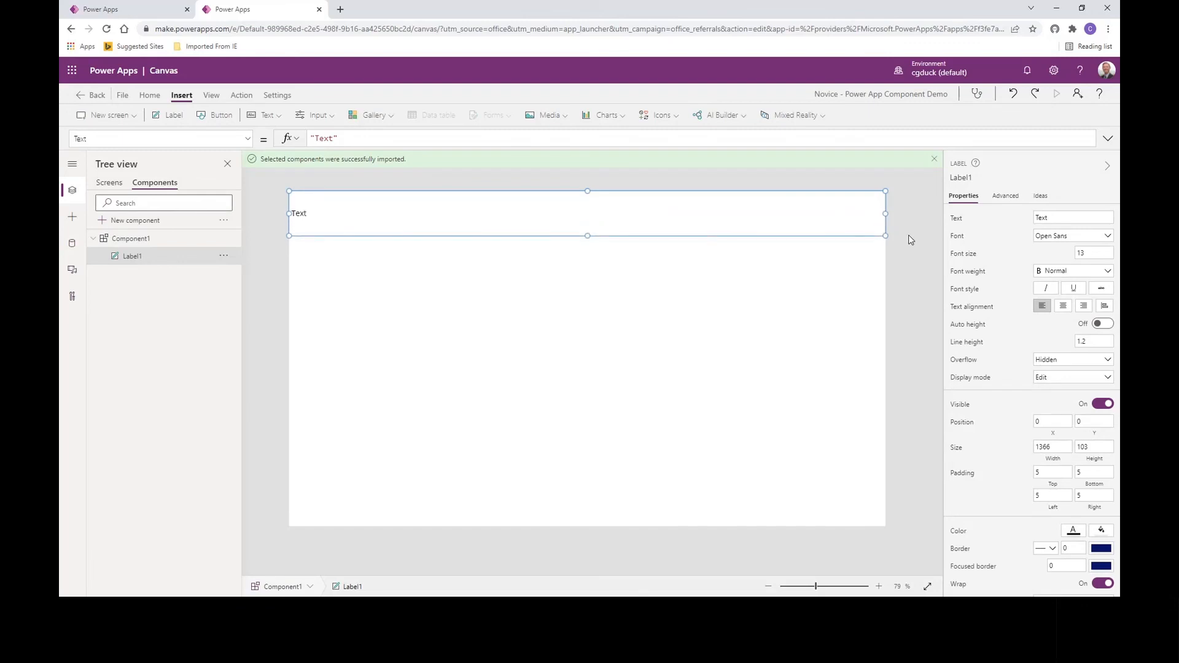
{"action": "left_click", "coordinate": [1099, 447]}
{"action": "key", "text": "BackSpace"}
{"action": "type", "text": "0"}
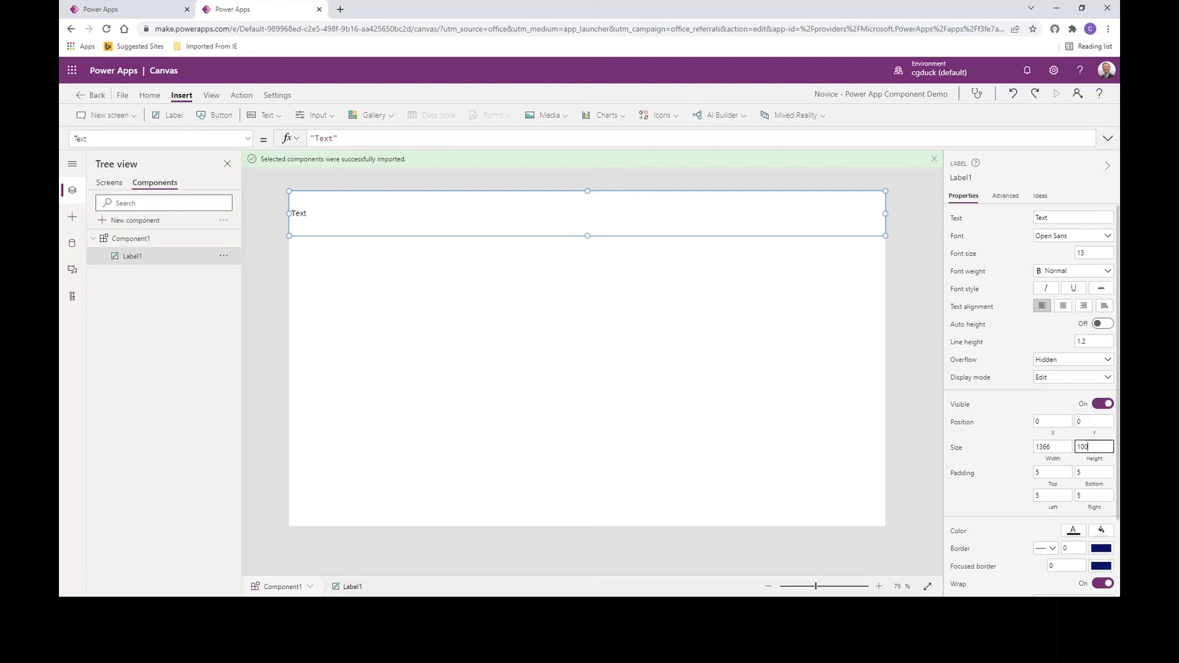
{"action": "left_click", "coordinate": [1008, 477]}
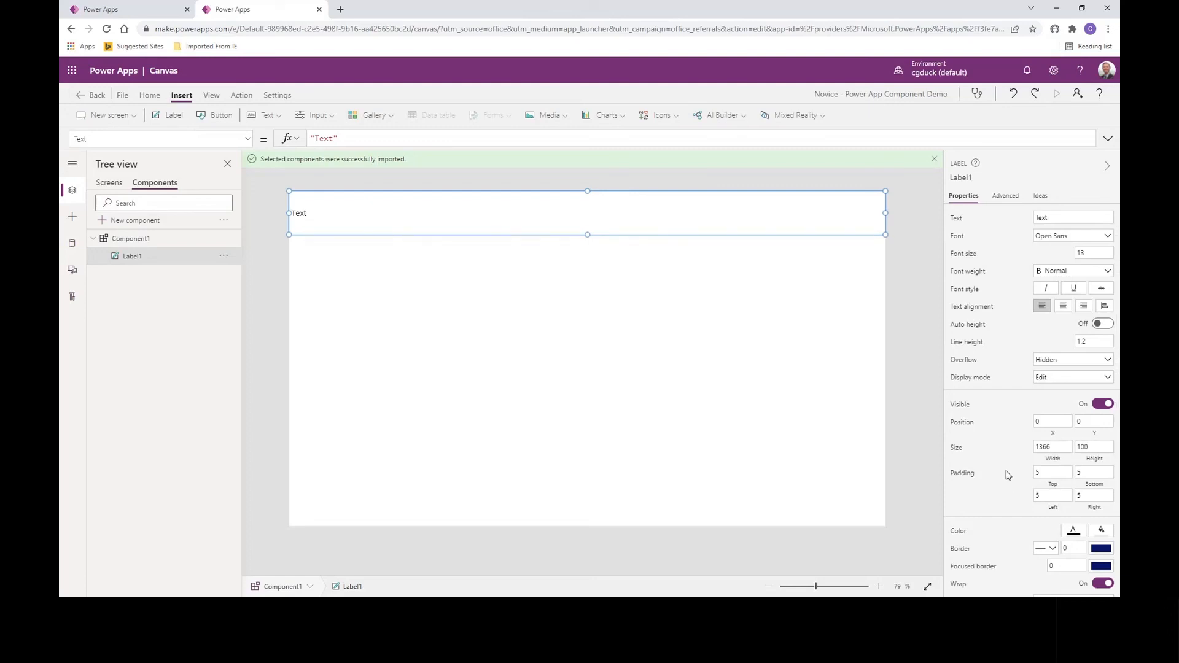
Step: Clear that label's text and set its Fill to Violet
{"action": "triple_click", "coordinate": [327, 138]}
{"action": "key", "text": "BackSpace"}
{"action": "left_click", "coordinate": [248, 140]}
{"action": "scroll", "coordinate": [236, 190], "scroll_direction": "up", "scroll_amount": 10}
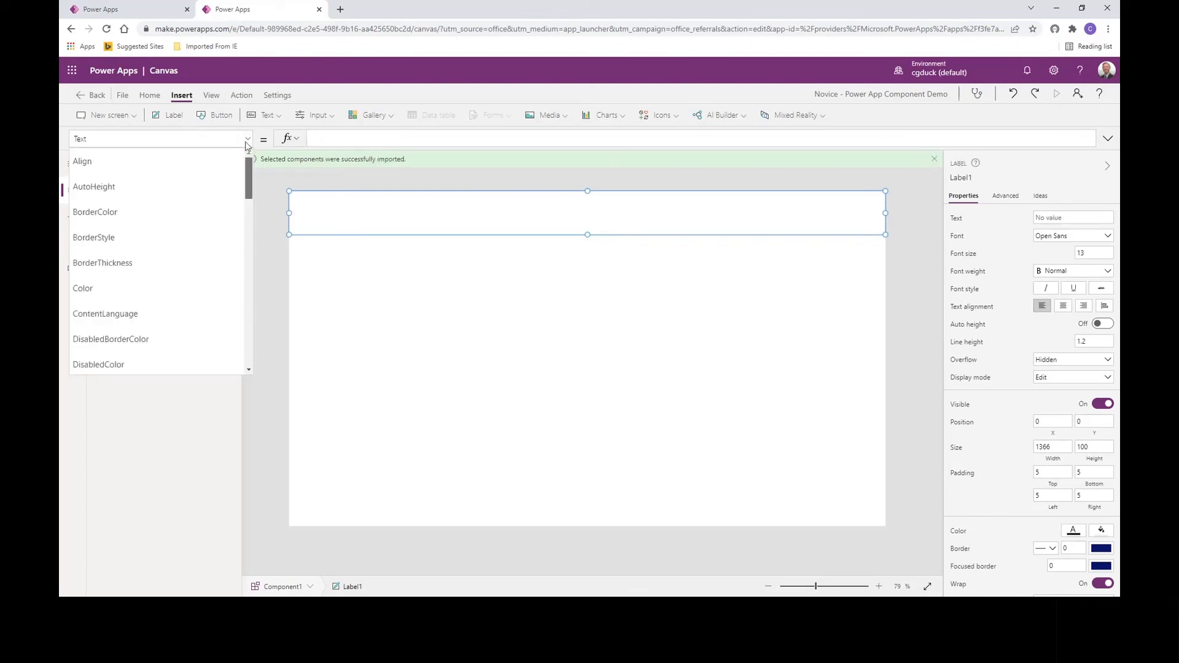
{"action": "left_click", "coordinate": [173, 139]}
{"action": "type", "text": "F"}
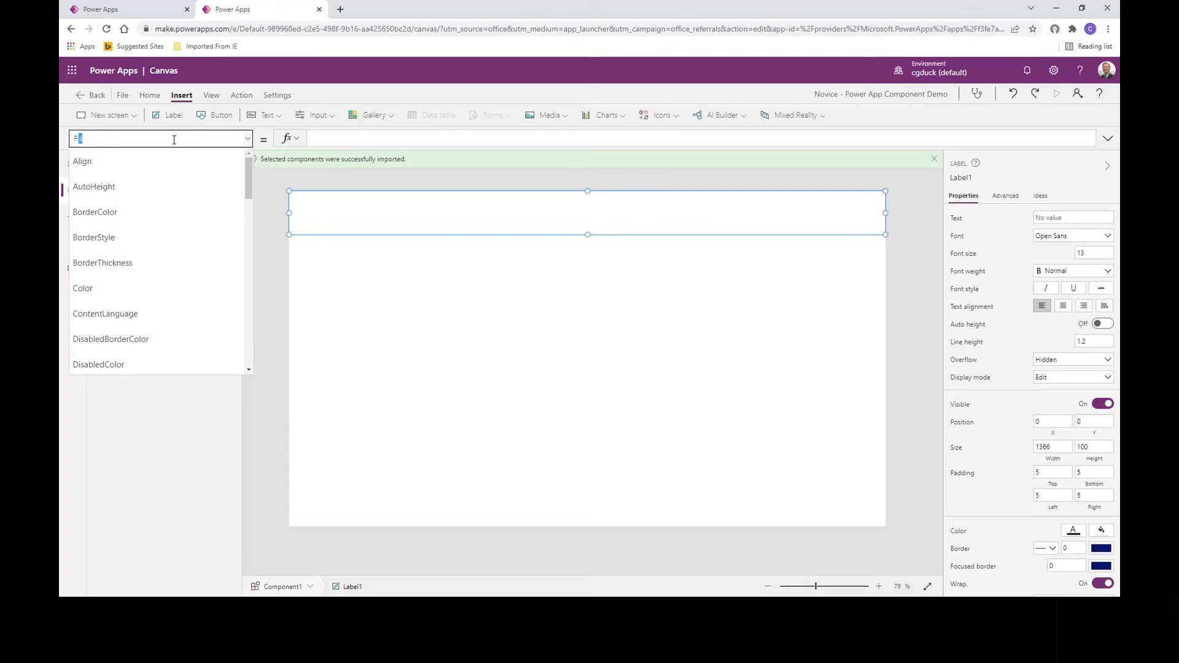
{"action": "key", "text": "Return"}
{"action": "left_click_drag", "start_coordinate": [393, 140], "coordinate": [307, 139]}
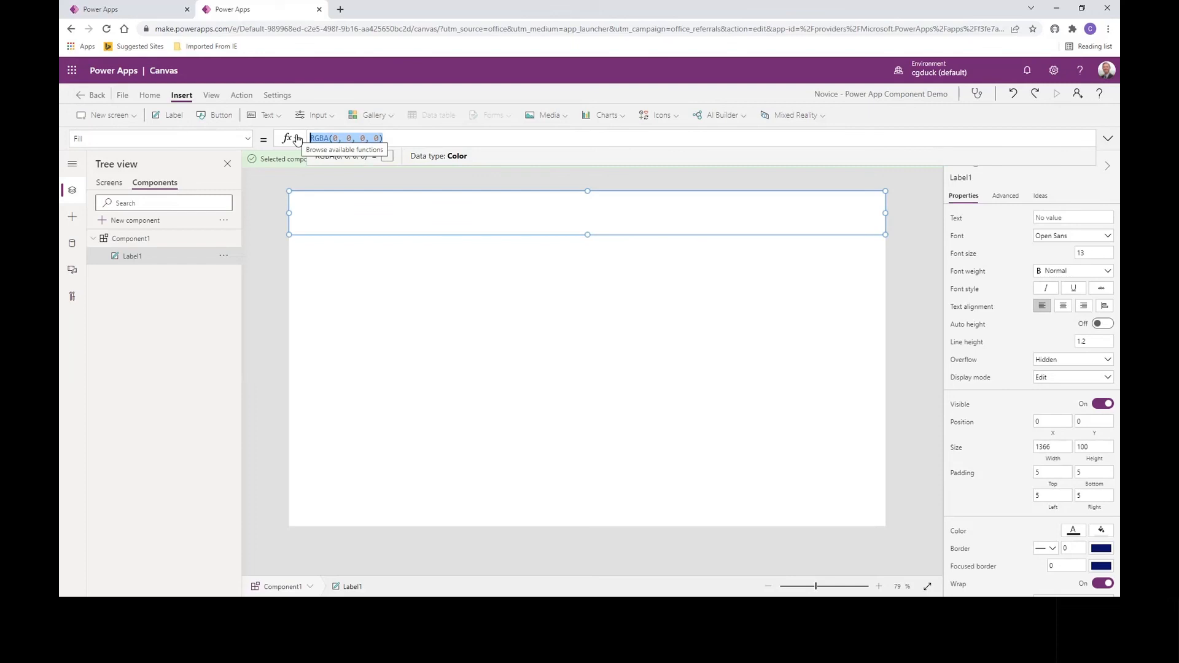
{"action": "type", "text": "Violet"}
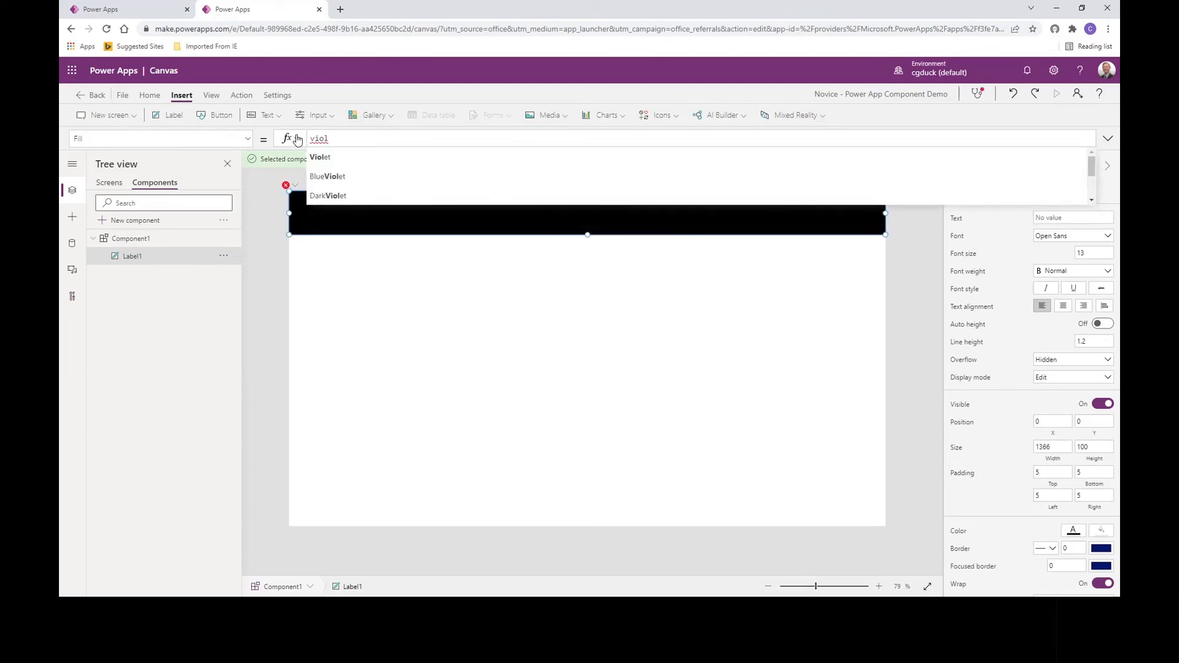
Step: Add a second label at the left edge, 1366 wide, centre-aligned, reading 'Hello World'
{"action": "left_click", "coordinate": [927, 305]}
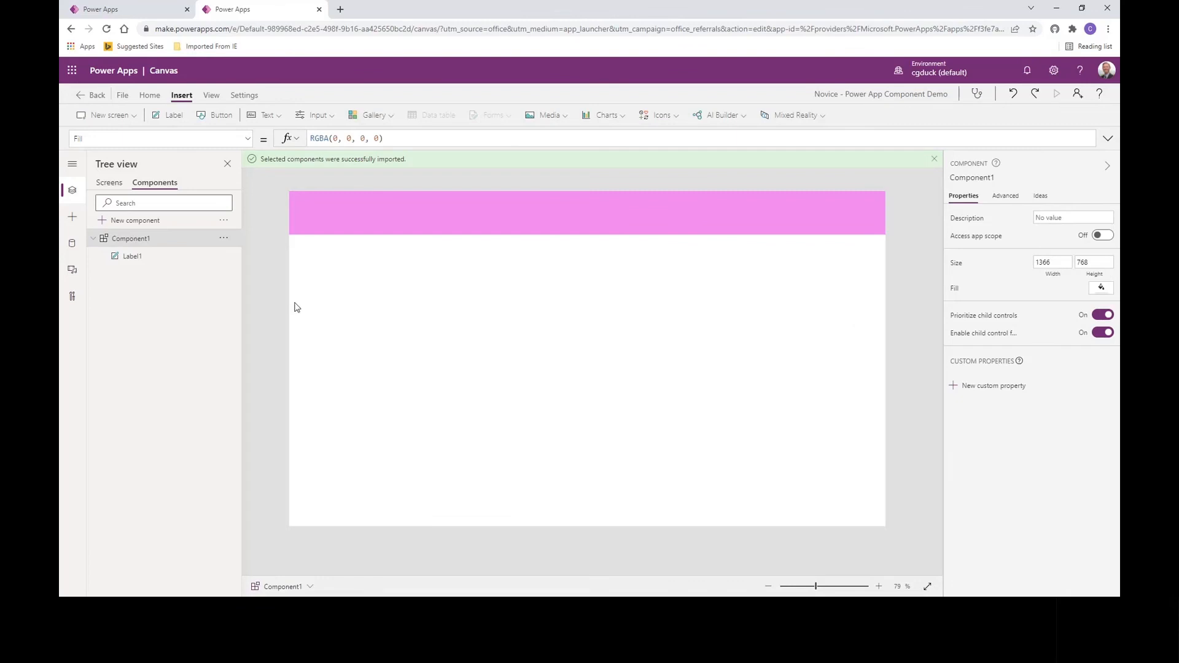
{"action": "left_click", "coordinate": [171, 121]}
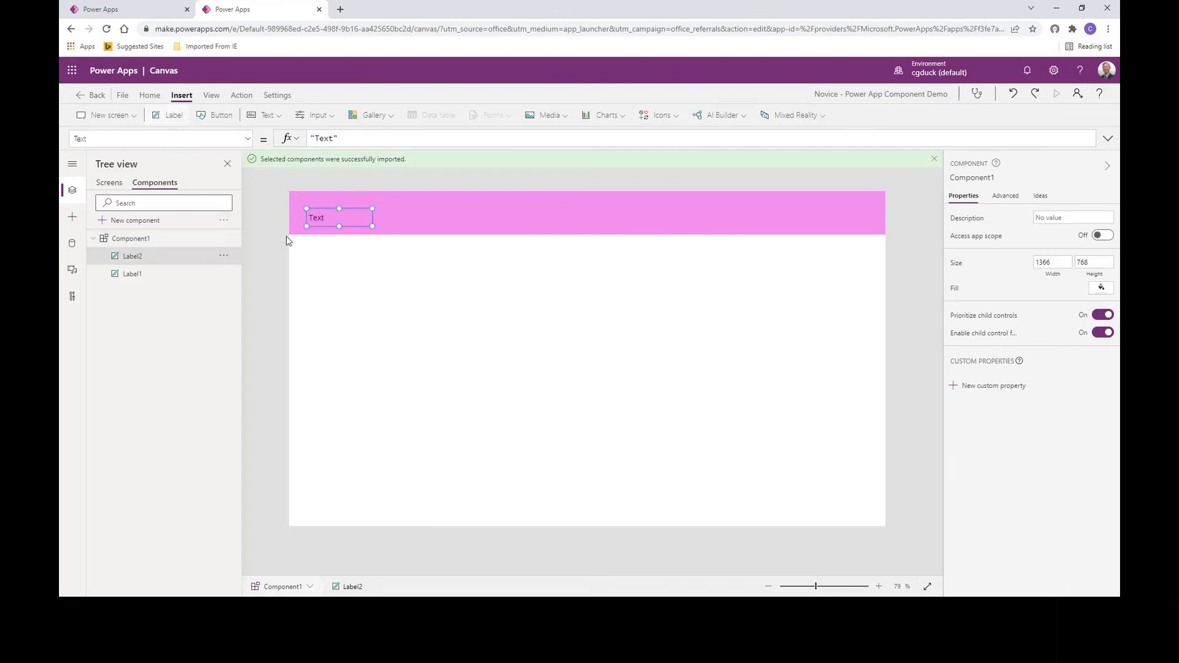
{"action": "left_click_drag", "start_coordinate": [352, 209], "coordinate": [334, 204]}
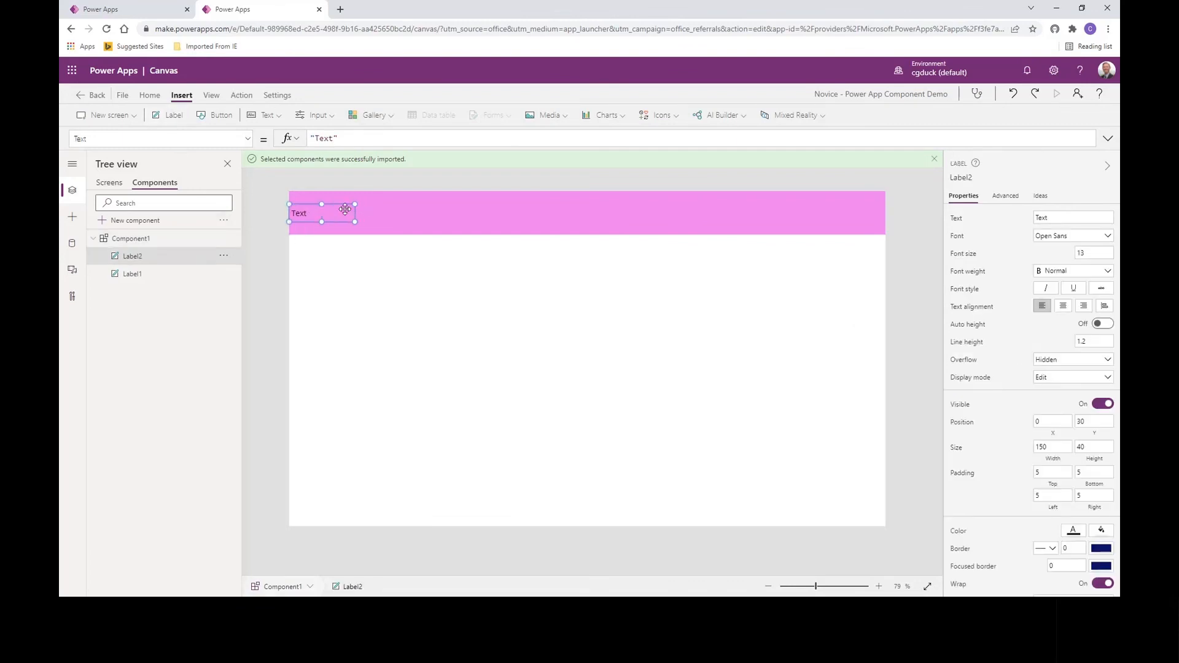
{"action": "left_click", "coordinate": [1047, 450]}
{"action": "type", "text": "1366"}
{"action": "left_click", "coordinate": [995, 462]}
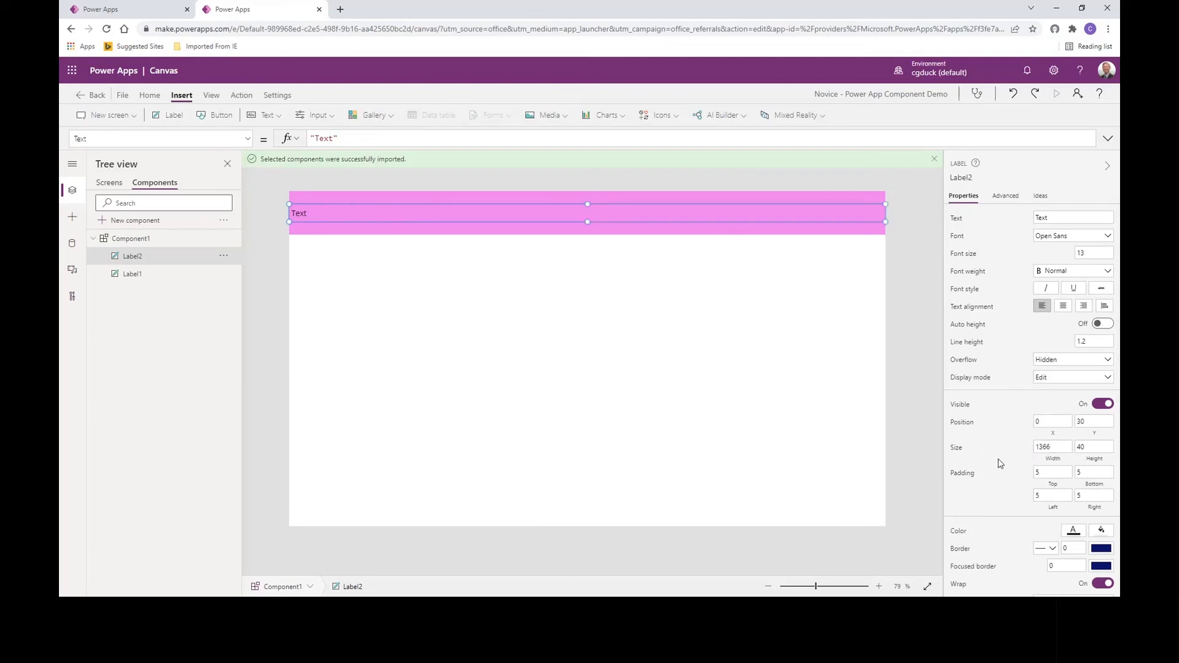
{"action": "left_click", "coordinate": [1062, 306]}
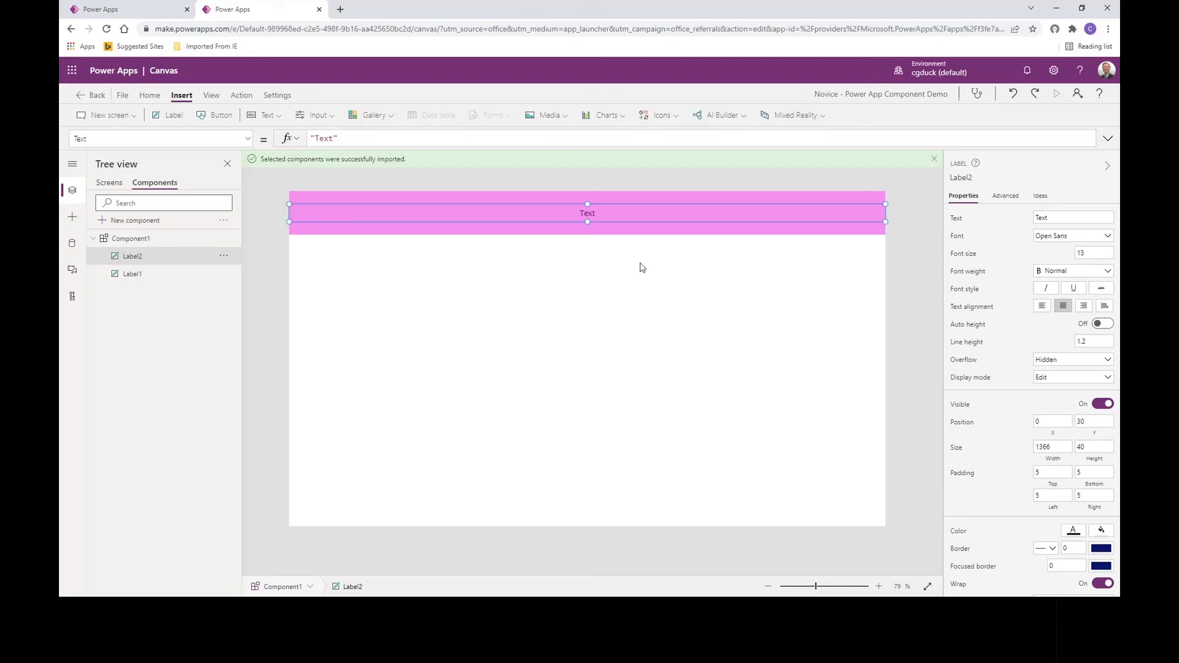
{"action": "left_click", "coordinate": [315, 138]}
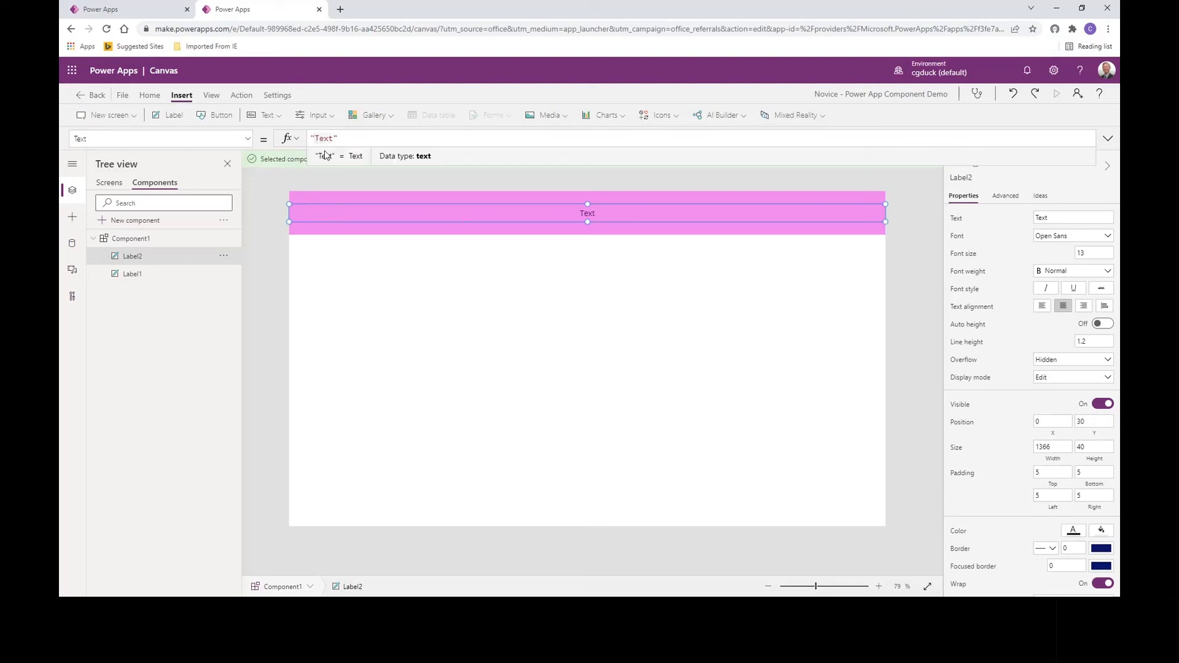
{"action": "type", "text": "Hello Wo"}
{"action": "type", "text": "rld"}
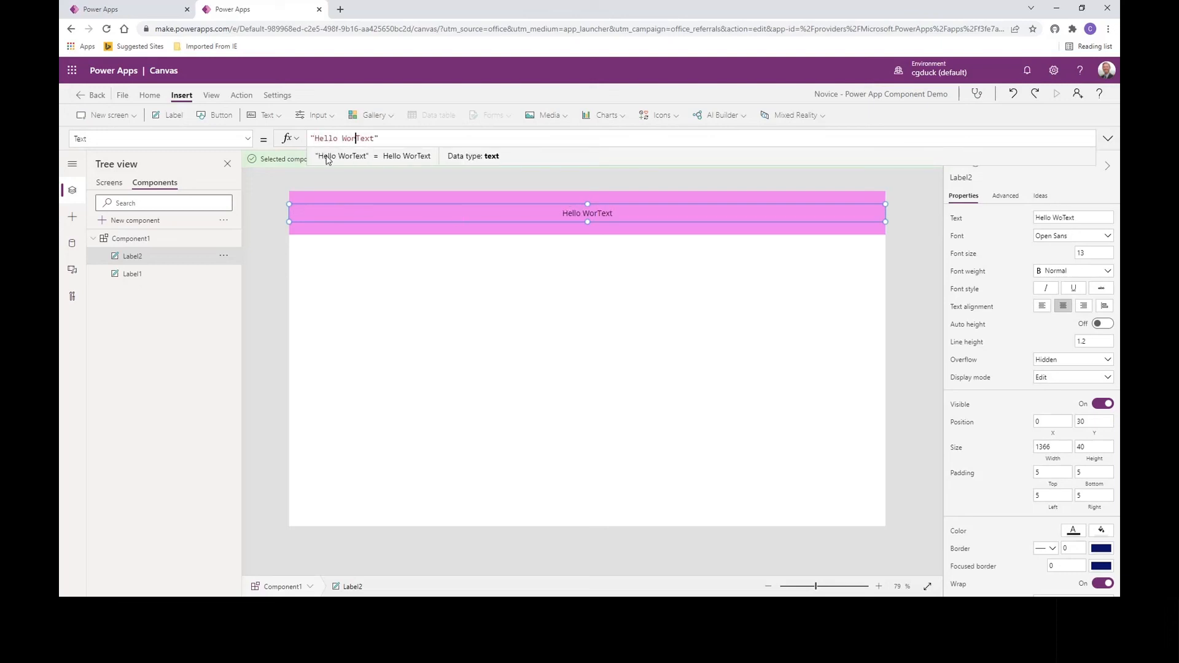
{"action": "key", "text": "Delete"}
{"action": "key", "text": "Delete"}
{"action": "key", "text": "Delete"}
{"action": "key", "text": "Delete"}
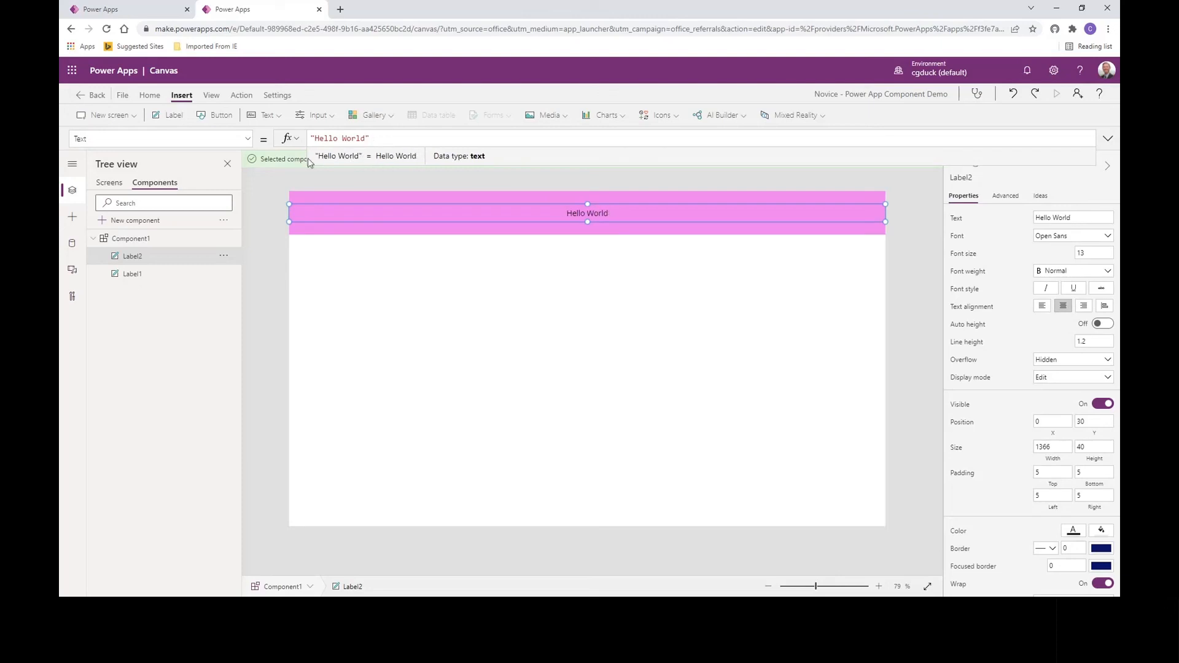
{"action": "left_click", "coordinate": [905, 390]}
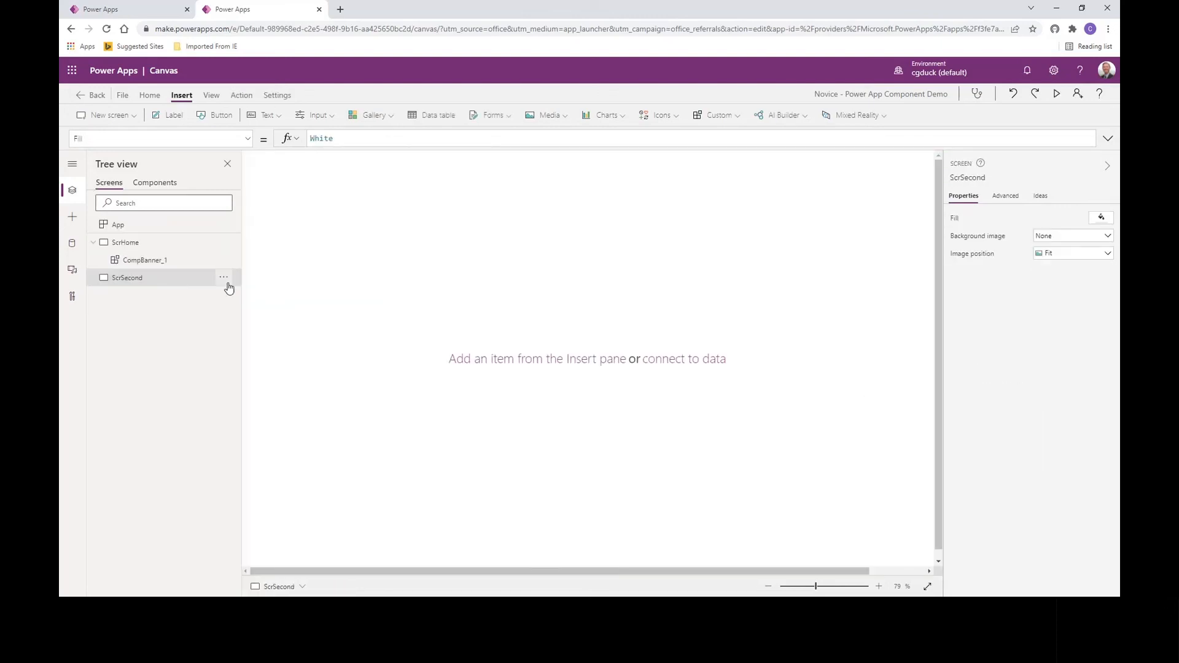
Step: Insert the local custom component Component1 onto screen ScrSecond
{"action": "left_click", "coordinate": [223, 281]}
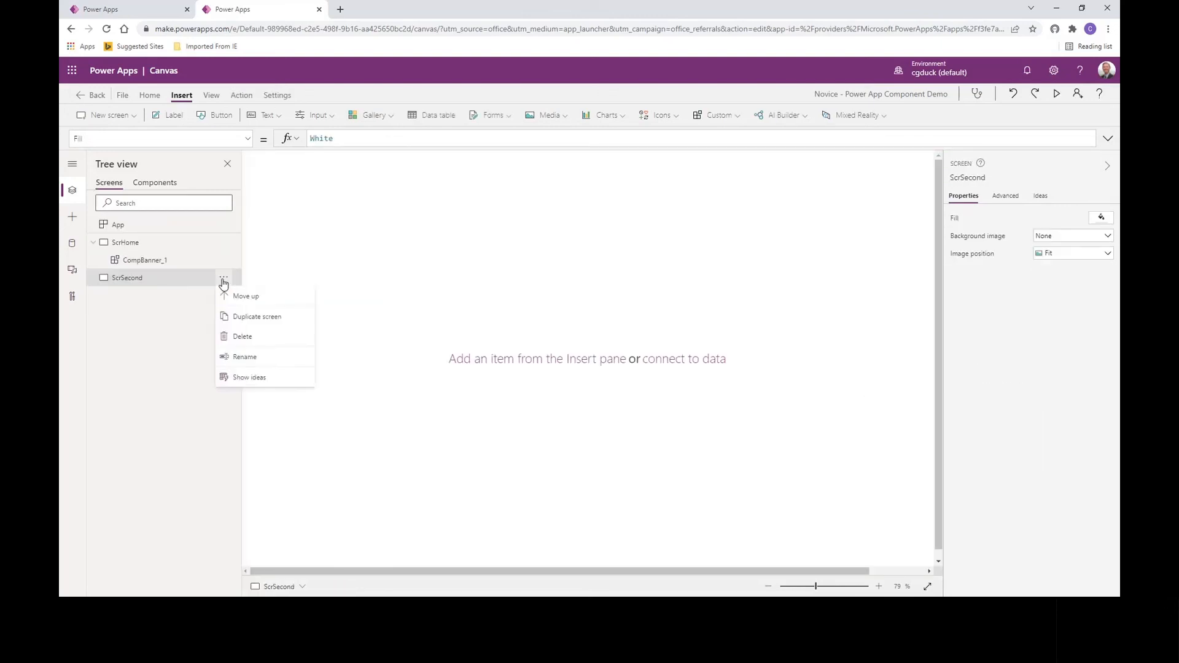
{"action": "left_click", "coordinate": [292, 265]}
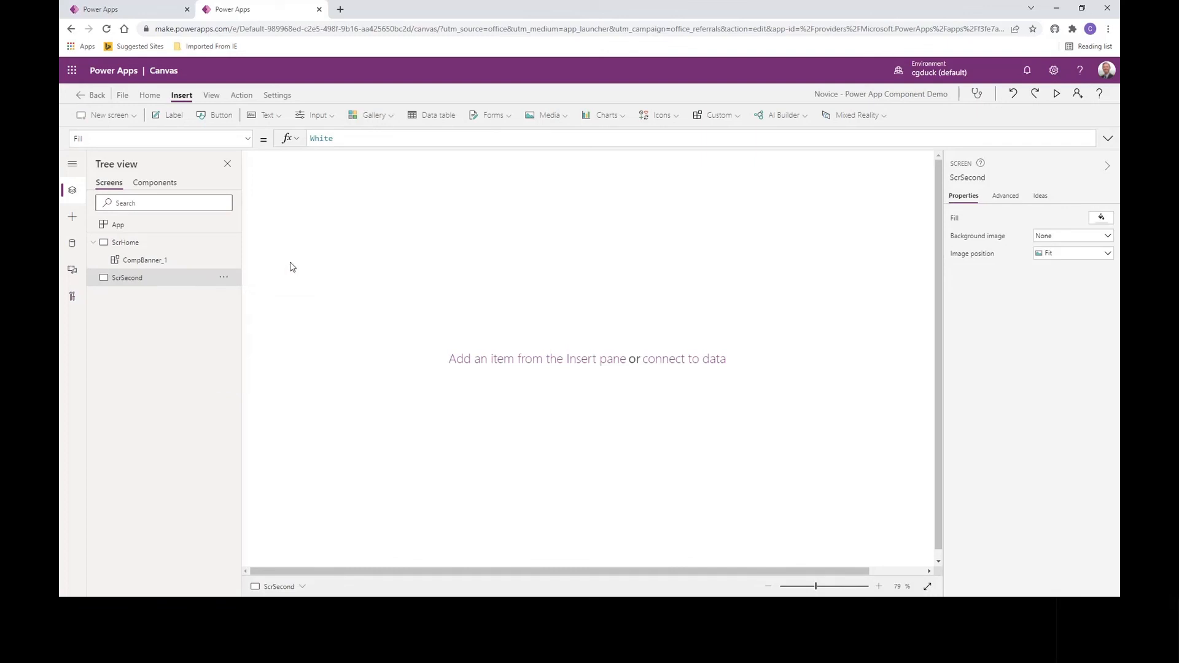
{"action": "left_click", "coordinate": [72, 222]}
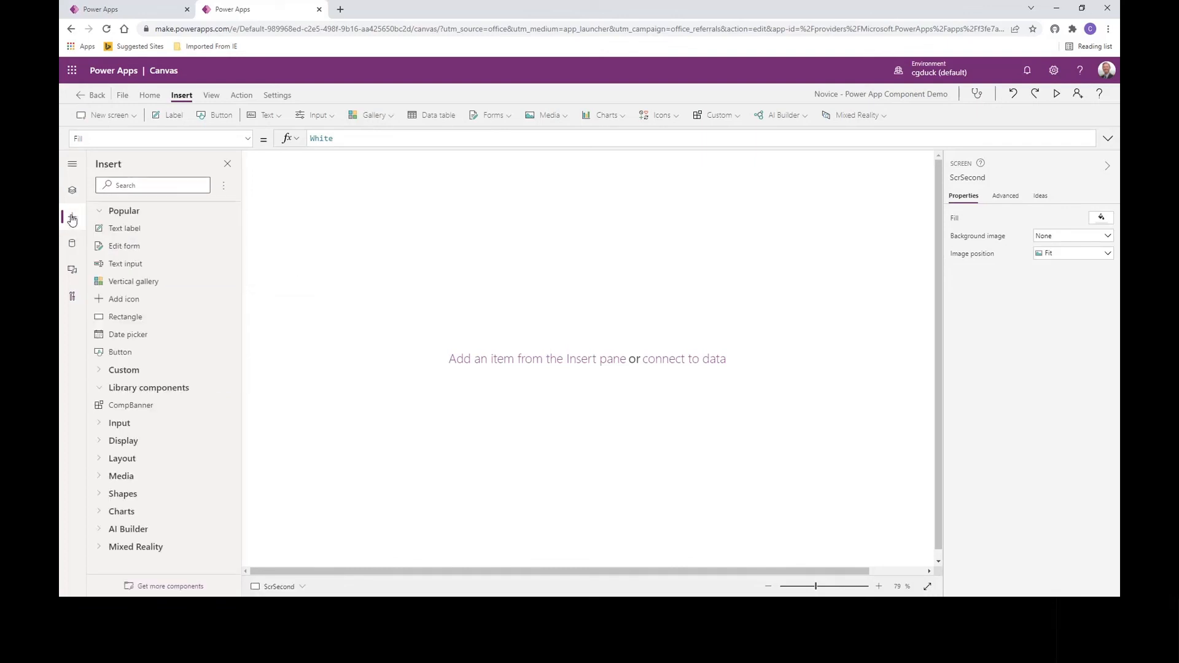
{"action": "left_click", "coordinate": [98, 372]}
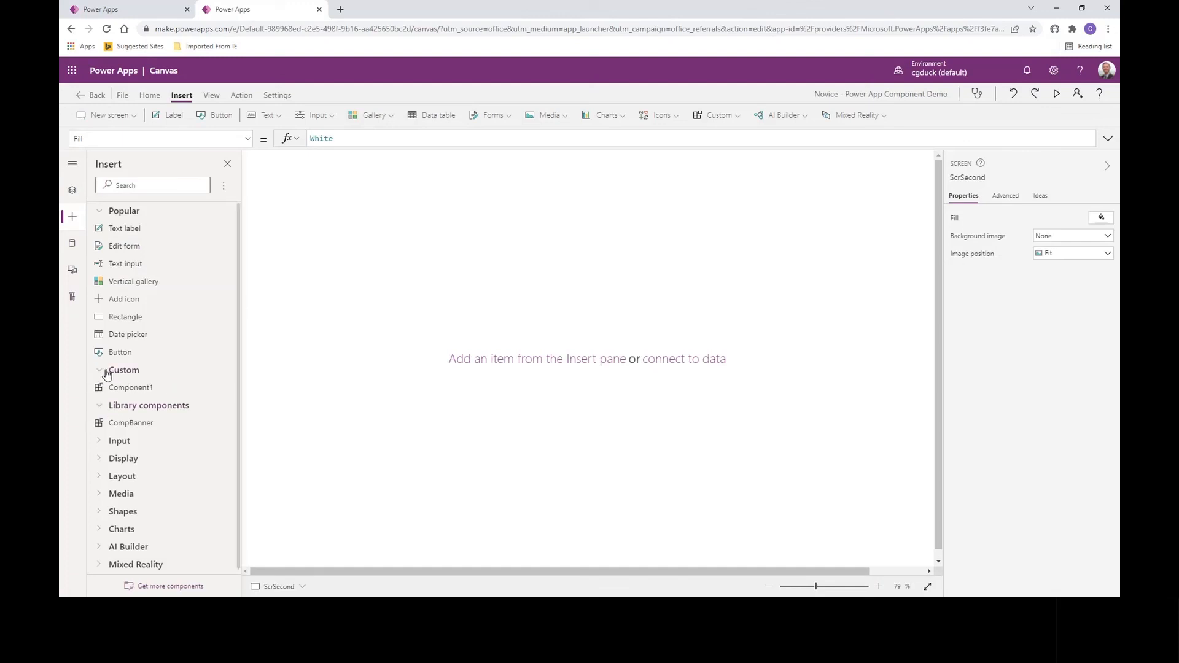
{"action": "left_click", "coordinate": [98, 408]}
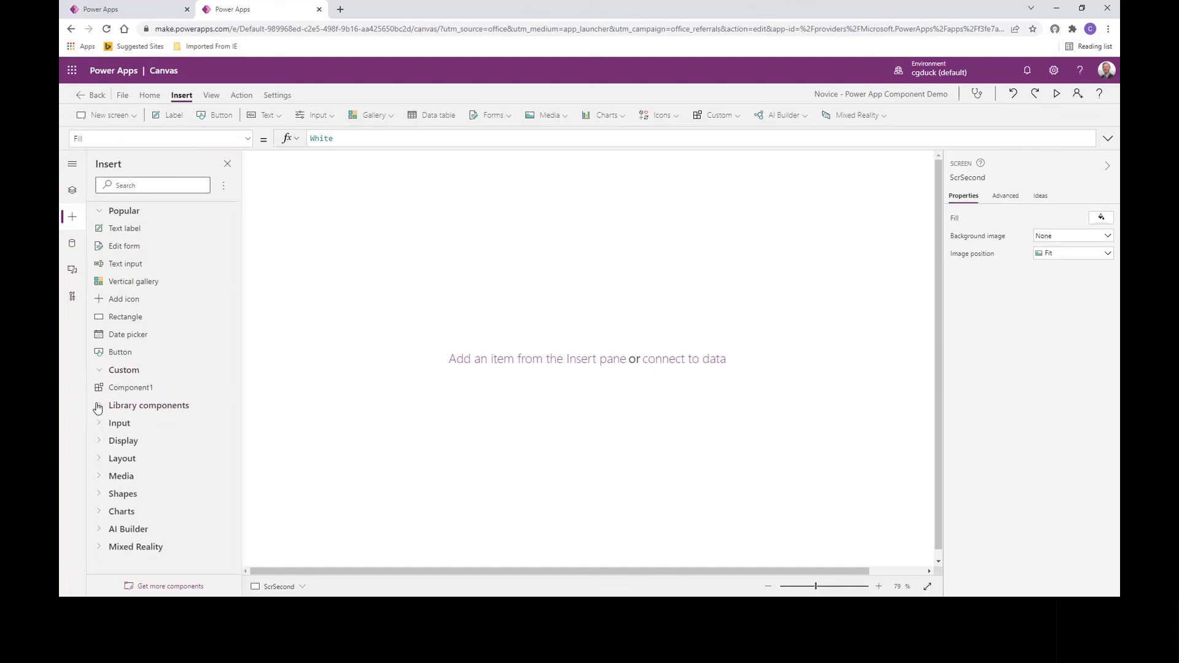
{"action": "left_click", "coordinate": [129, 389]}
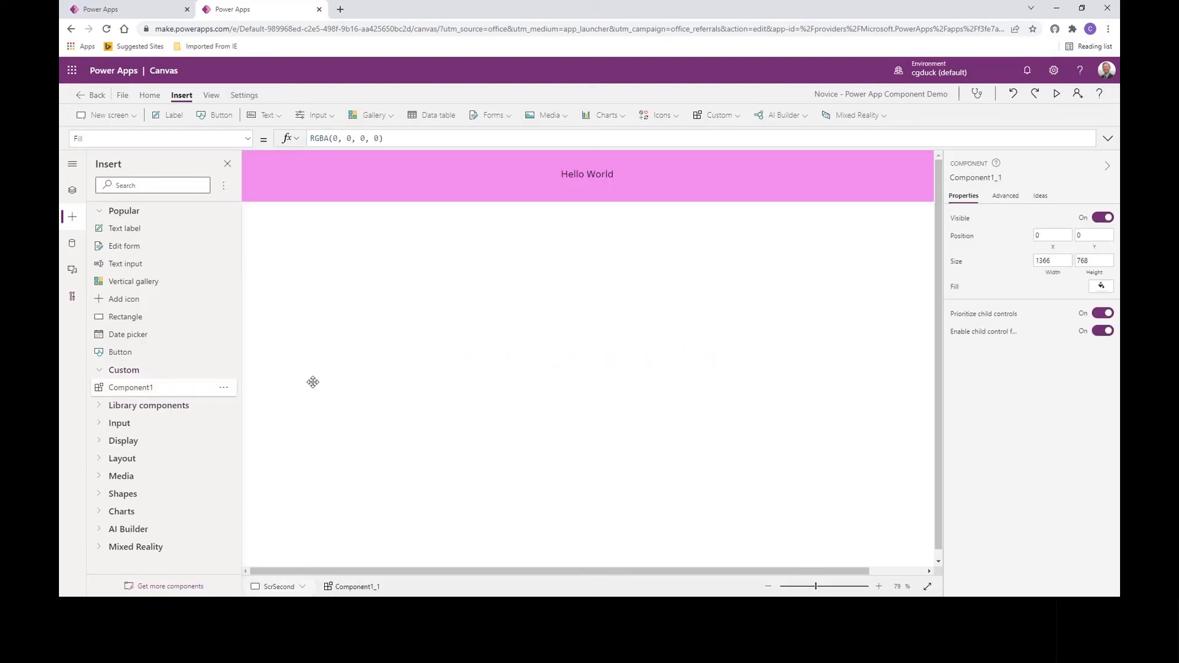
{"action": "left_click", "coordinate": [73, 191]}
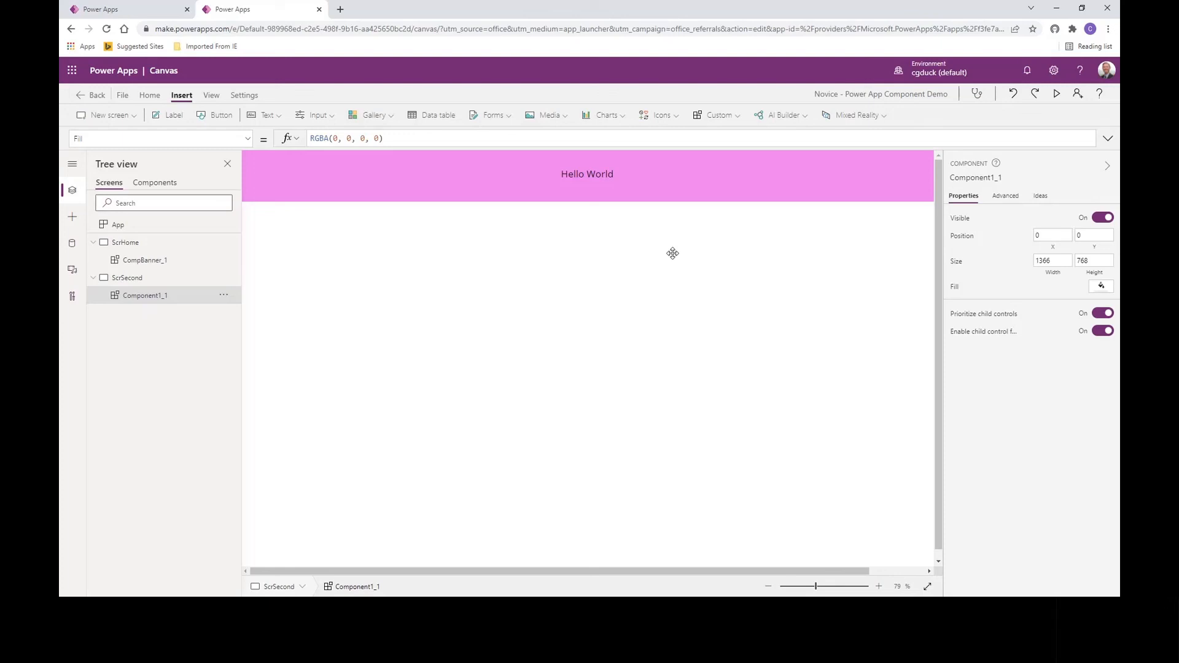
Step: Check the custom component options, view the CompBanner tab, then return to the screen editor
{"action": "left_click", "coordinate": [739, 120]}
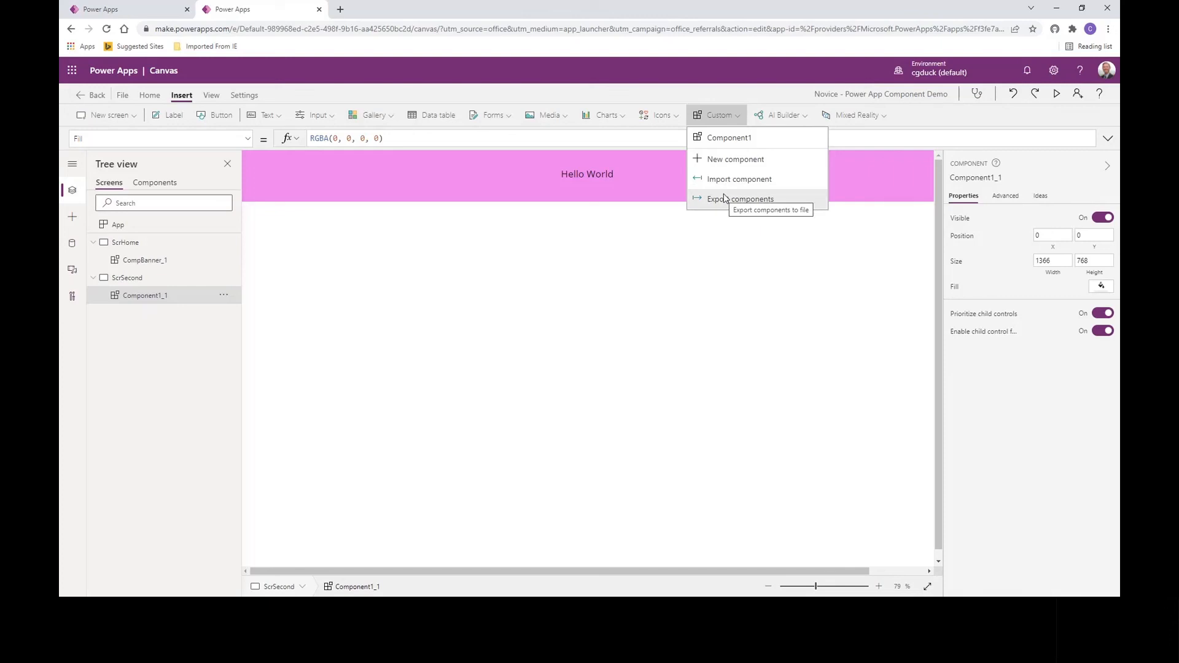
{"action": "left_click", "coordinate": [130, 11]}
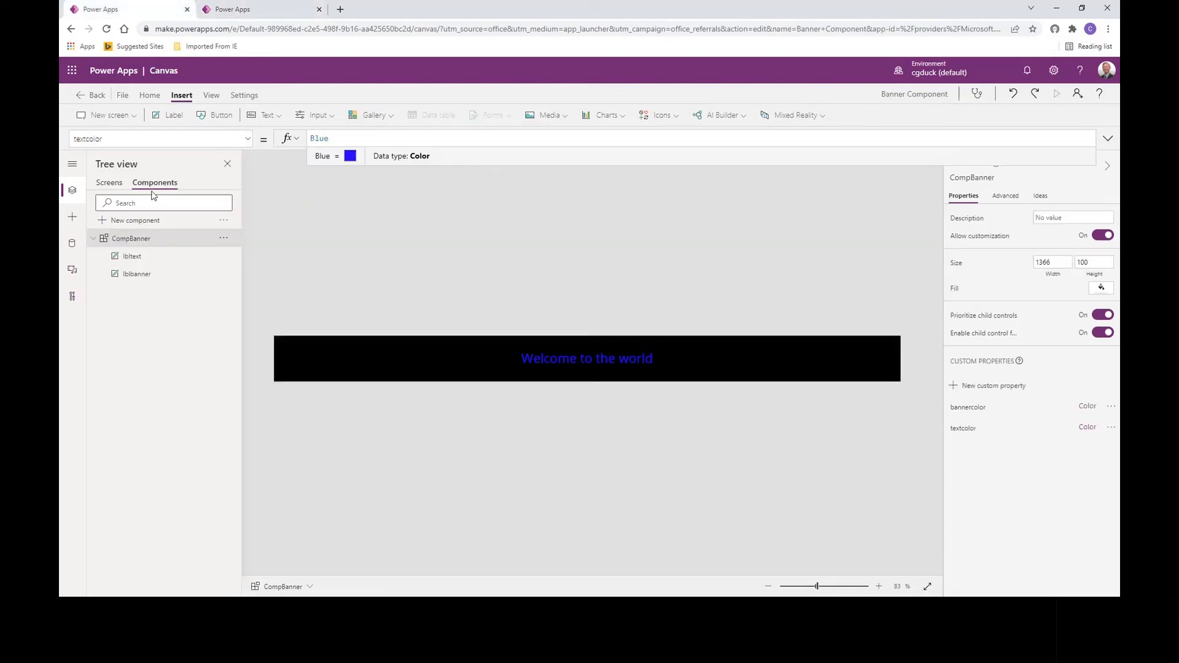
{"action": "left_click", "coordinate": [249, 11]}
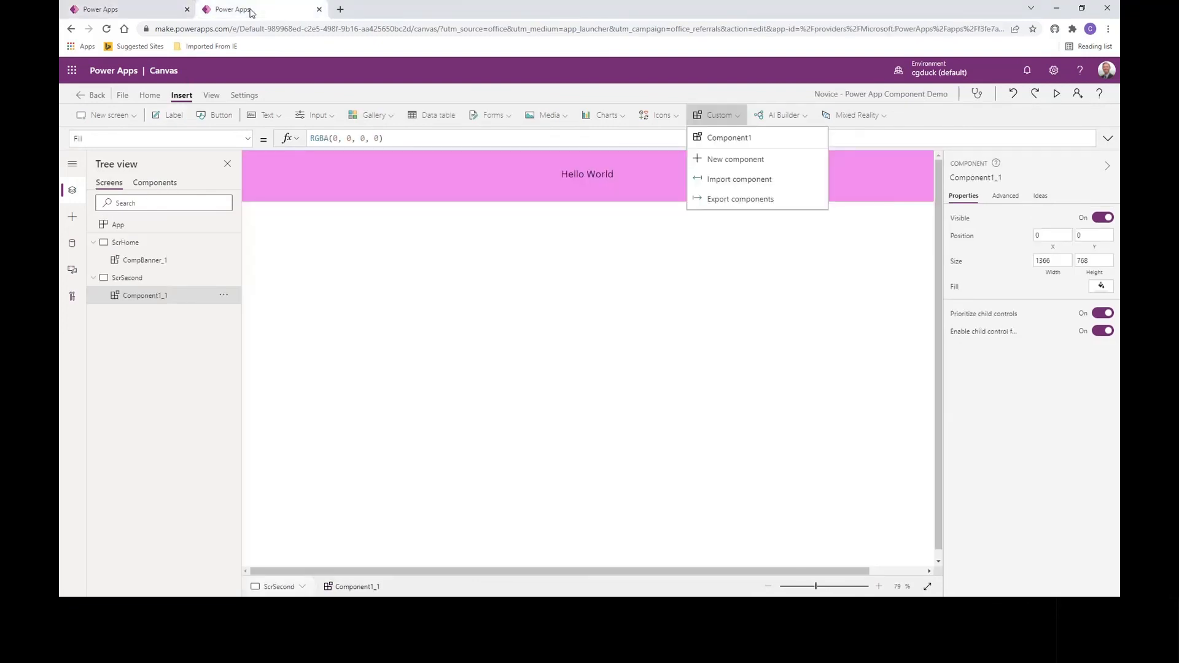